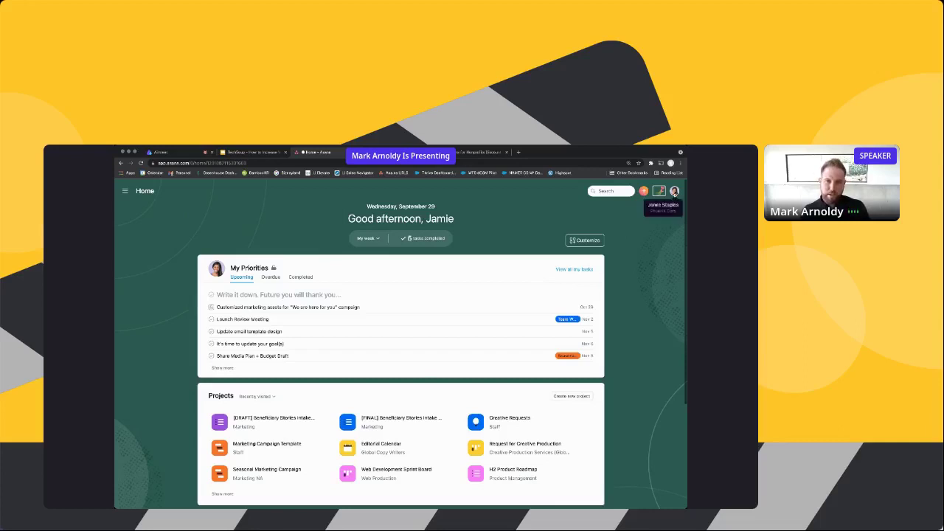
Review the account options, including the additional organization options, and the kinds of items that can be created
{"action": "left_click", "coordinate": [674, 192]}
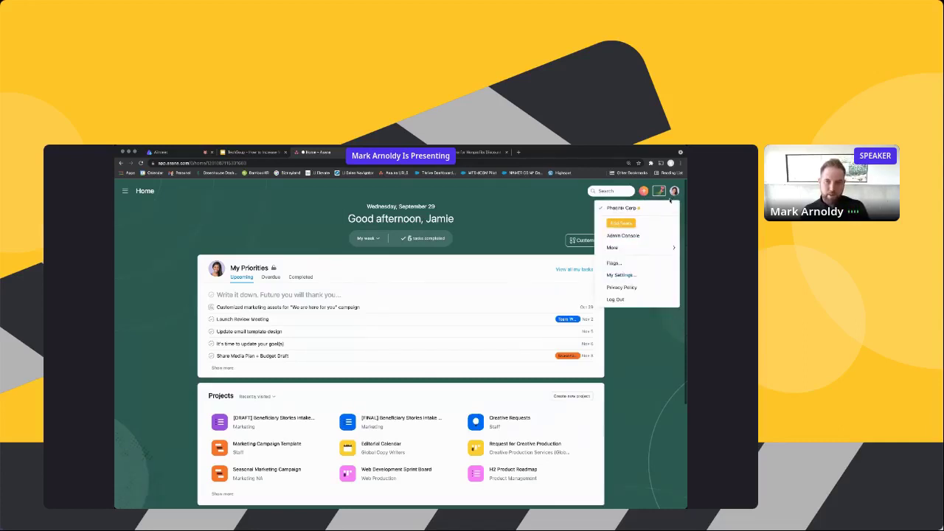
{"action": "mouse_move", "coordinate": [644, 247]}
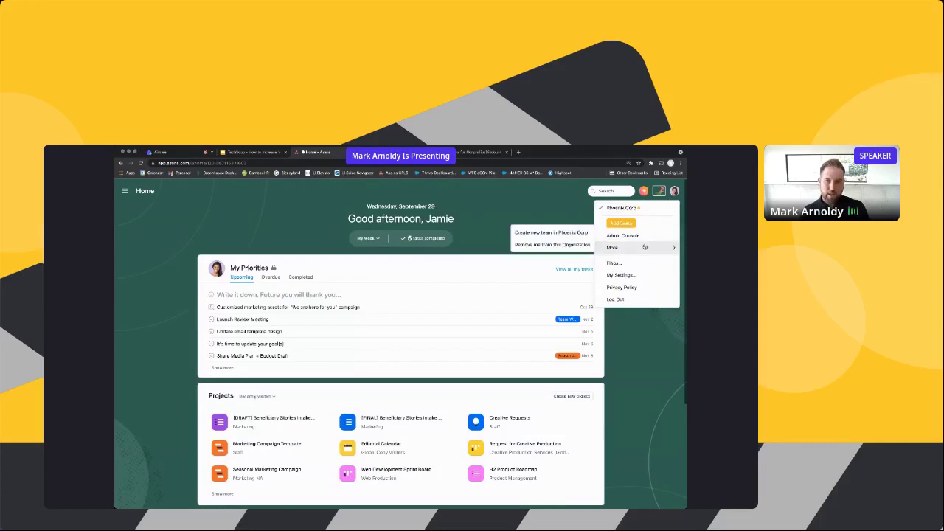
{"action": "left_click", "coordinate": [643, 328]}
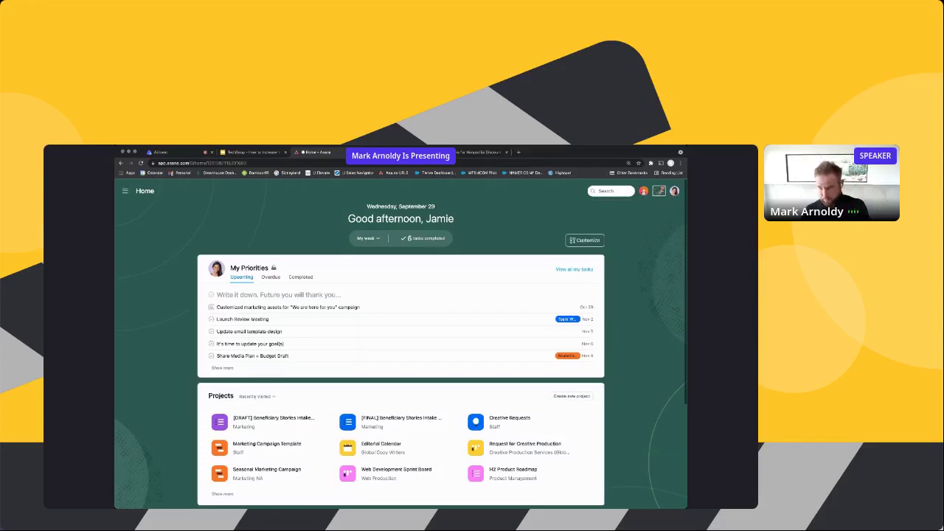
{"action": "left_click", "coordinate": [644, 192]}
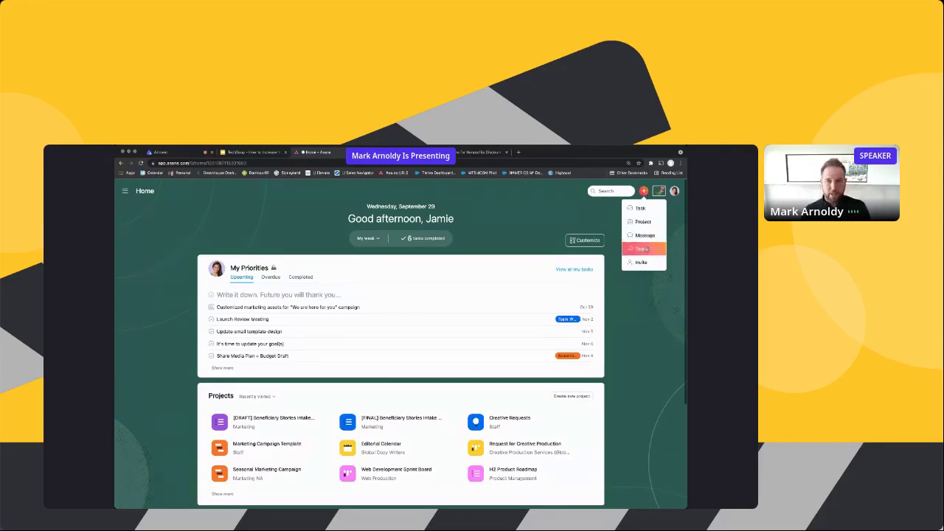
{"action": "left_click", "coordinate": [589, 199]}
Open the advanced search form to review its filters, and leave it without searching
{"action": "left_click", "coordinate": [612, 191]}
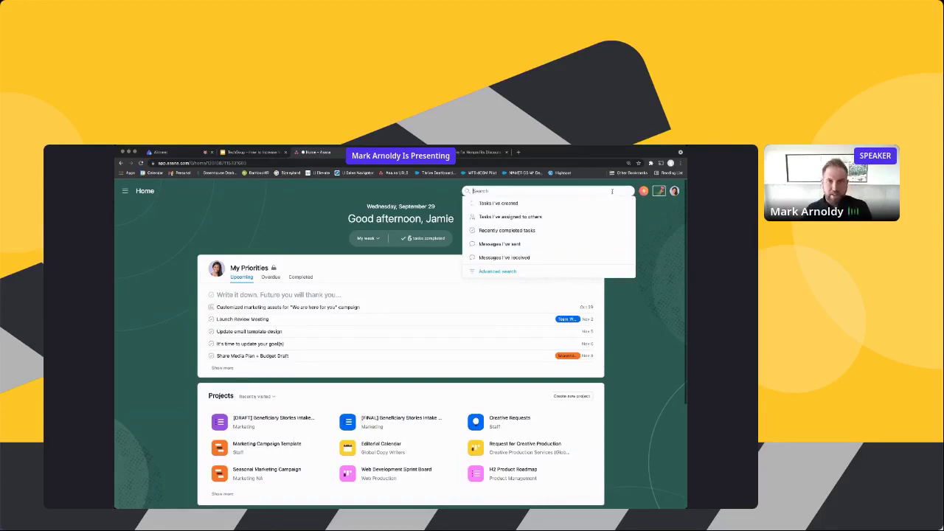
{"action": "left_click", "coordinate": [519, 270]}
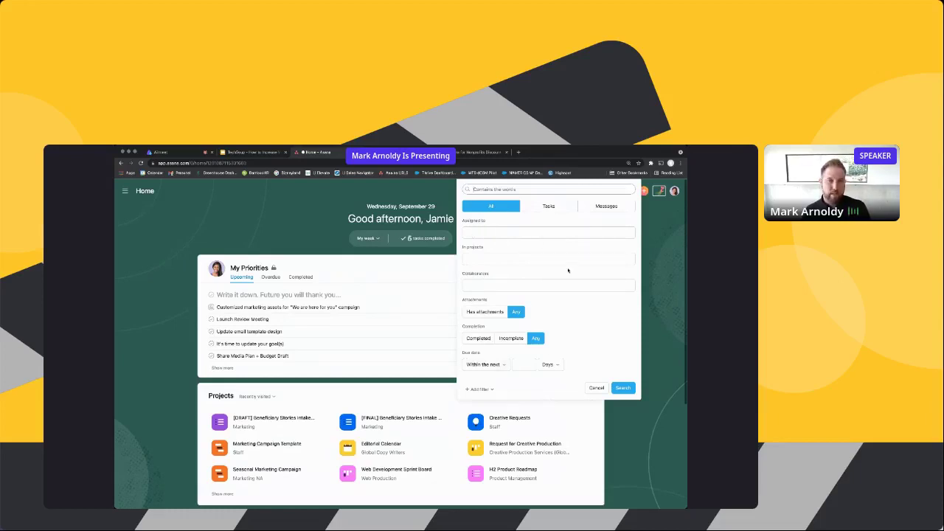
{"action": "left_click", "coordinate": [322, 222]}
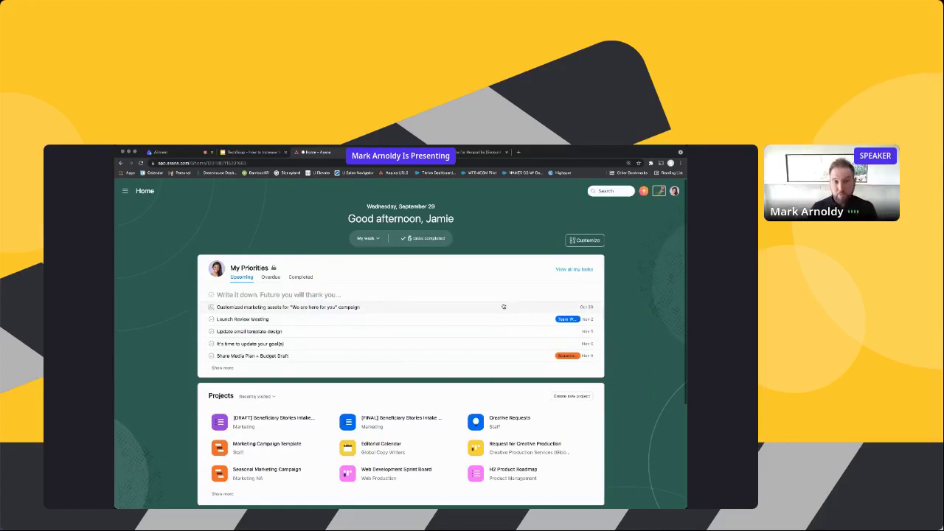
Check the overdue and upcoming tasks in My Priorities and look over the Projects and People sections of Home
{"action": "left_click", "coordinate": [272, 279]}
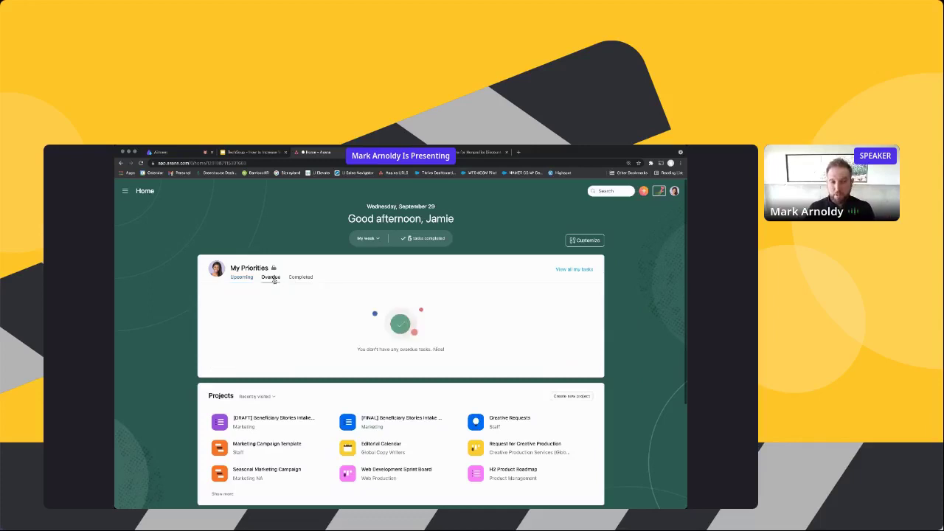
{"action": "left_click", "coordinate": [242, 277]}
{"action": "scroll", "coordinate": [339, 305], "scroll_direction": "down", "scroll_amount": 2}
{"action": "scroll", "coordinate": [340, 304], "scroll_direction": "down", "scroll_amount": 1}
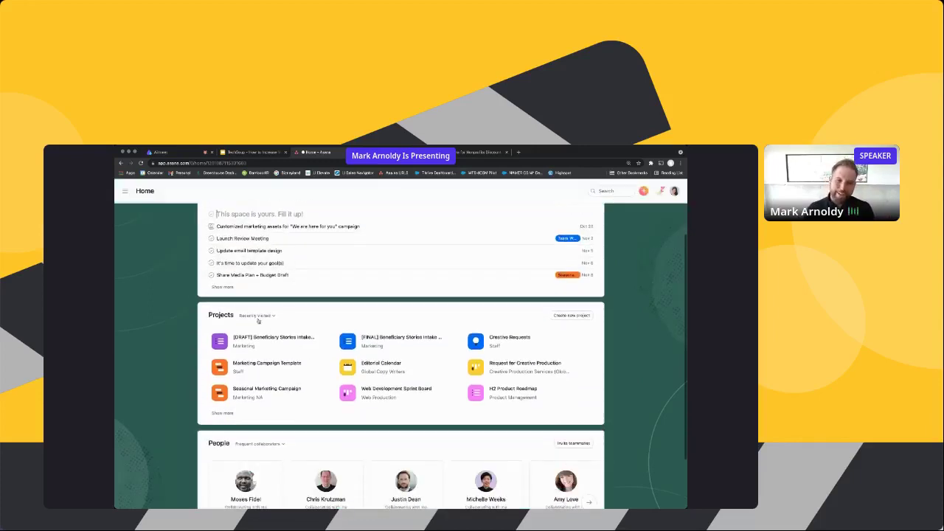
{"action": "scroll", "coordinate": [317, 380], "scroll_direction": "down", "scroll_amount": 3}
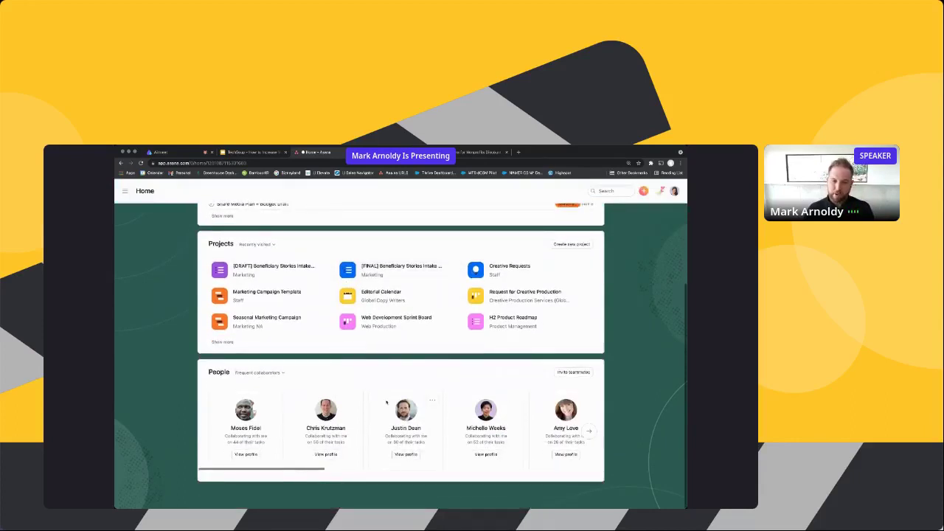
{"action": "scroll", "coordinate": [387, 364], "scroll_direction": "up", "scroll_amount": 6}
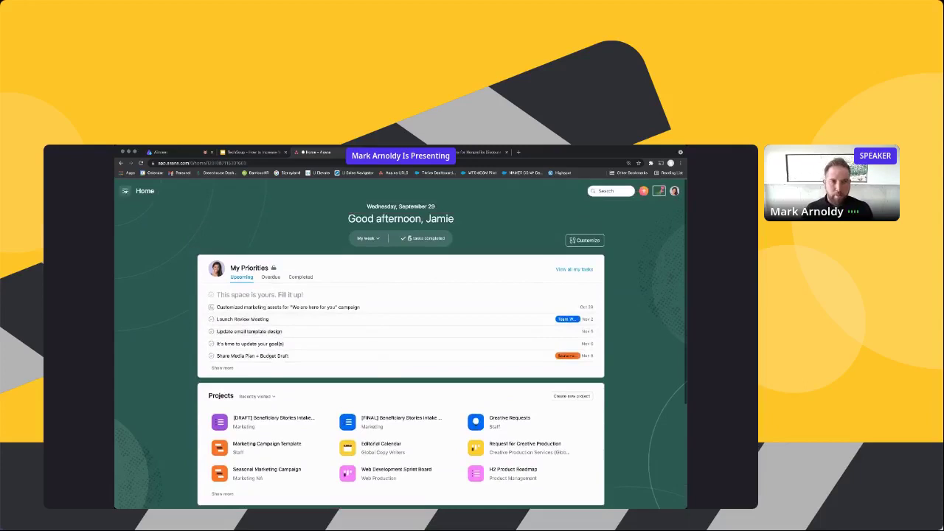
Show the sidebar and collapse its Favorites section
{"action": "left_click", "coordinate": [125, 191]}
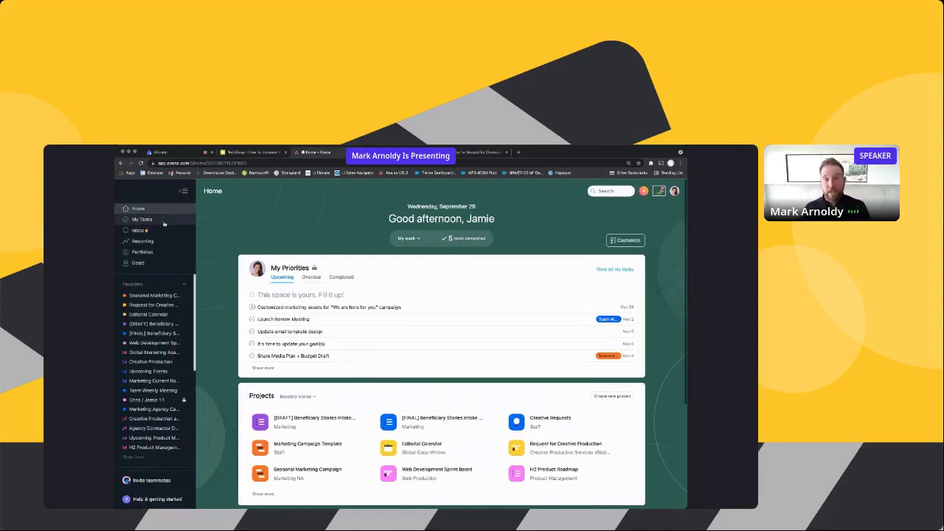
{"action": "left_click", "coordinate": [183, 284]}
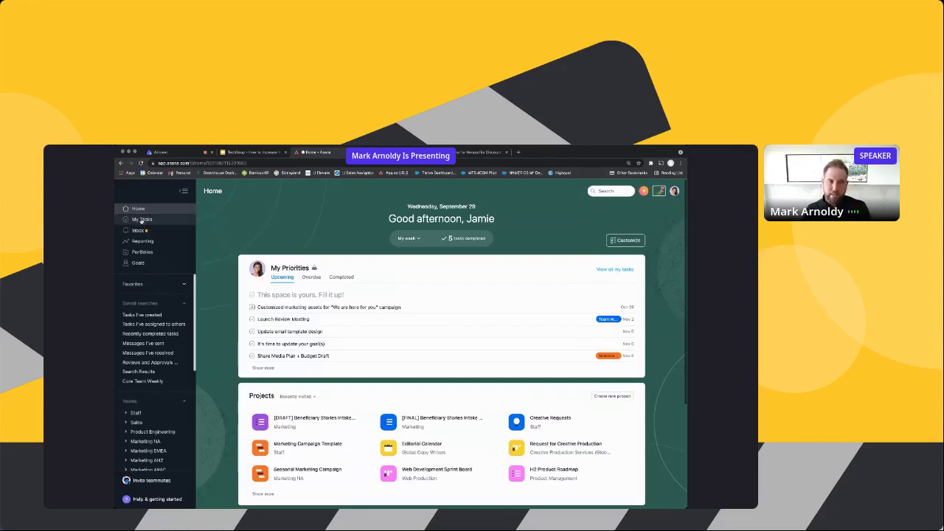
Open My Tasks and review its sections, temporarily collapsing the Today section to see the ones below it
{"action": "left_click", "coordinate": [141, 219]}
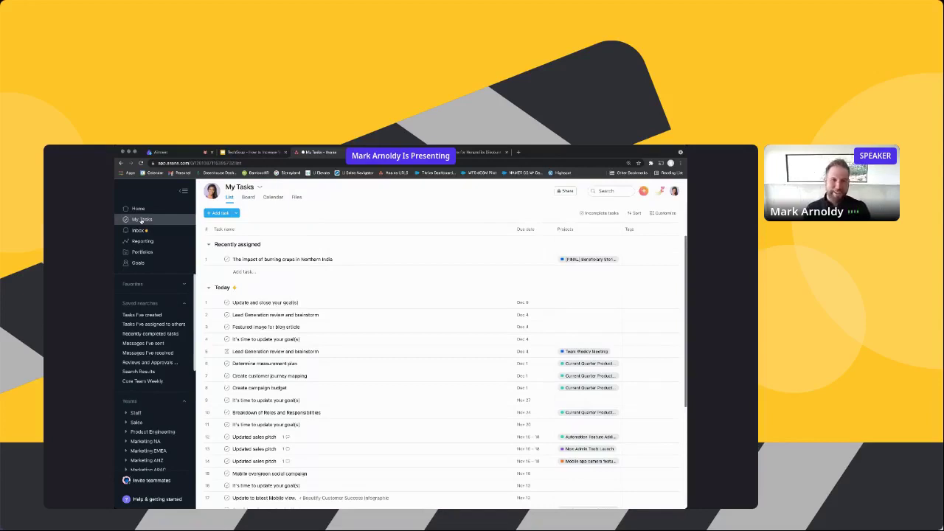
{"action": "left_click", "coordinate": [141, 220]}
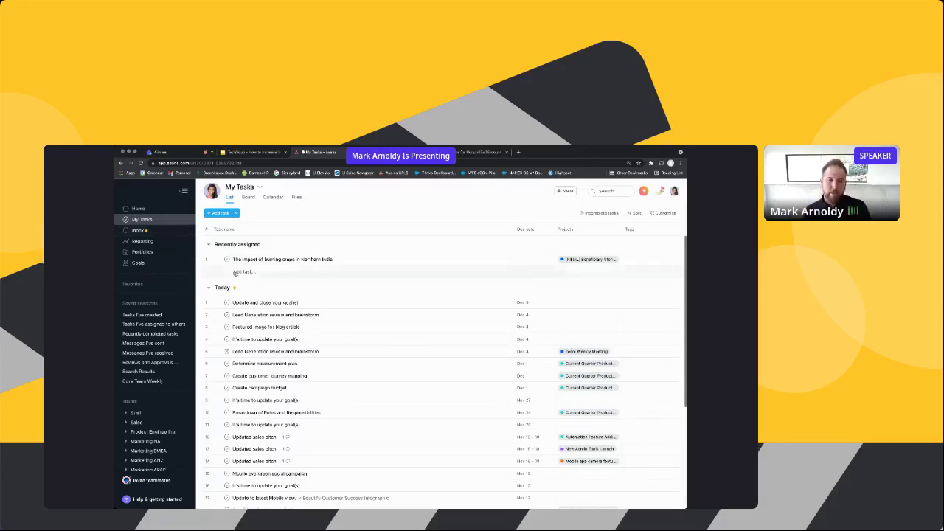
{"action": "scroll", "coordinate": [248, 261], "scroll_direction": "down", "scroll_amount": 1}
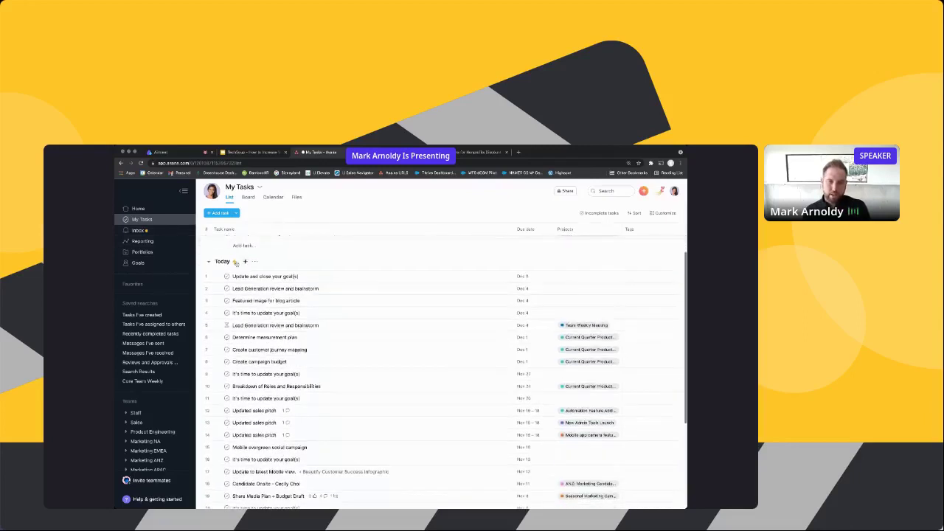
{"action": "left_click", "coordinate": [208, 267]}
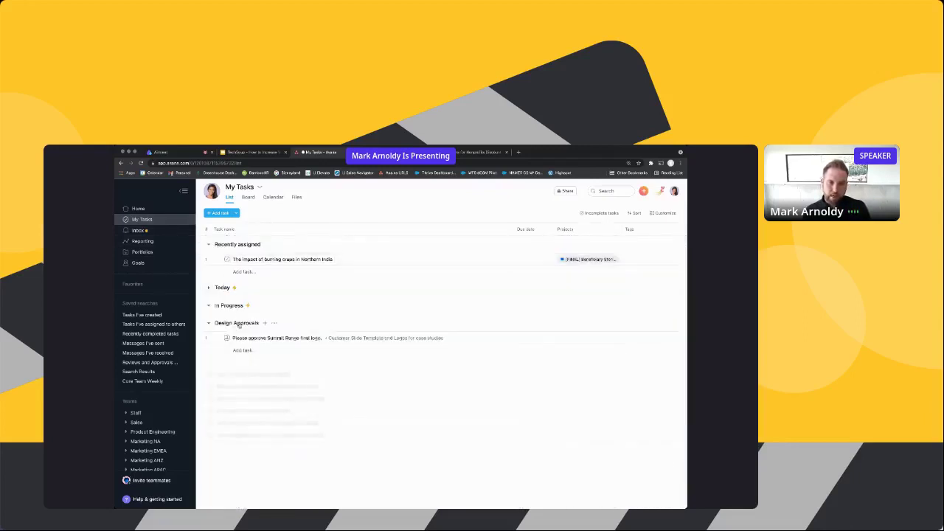
{"action": "left_click", "coordinate": [261, 322]}
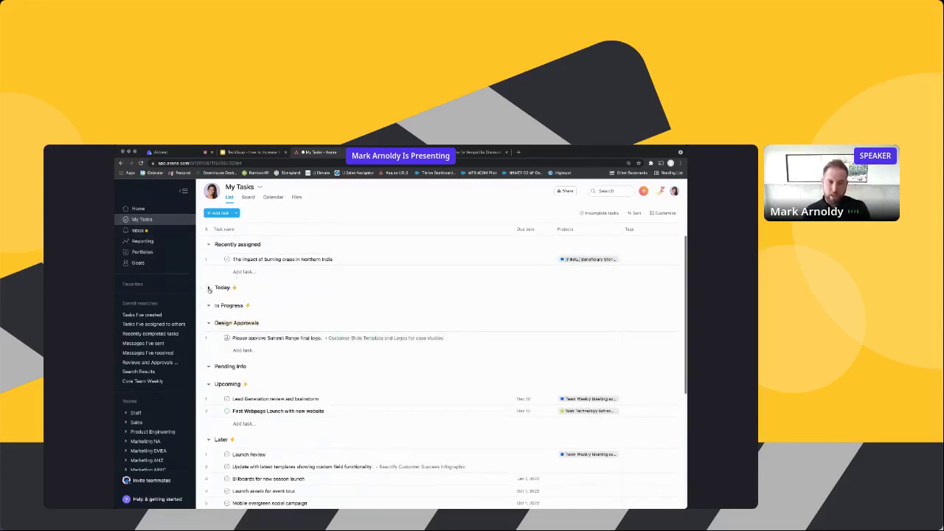
{"action": "left_click", "coordinate": [209, 287]}
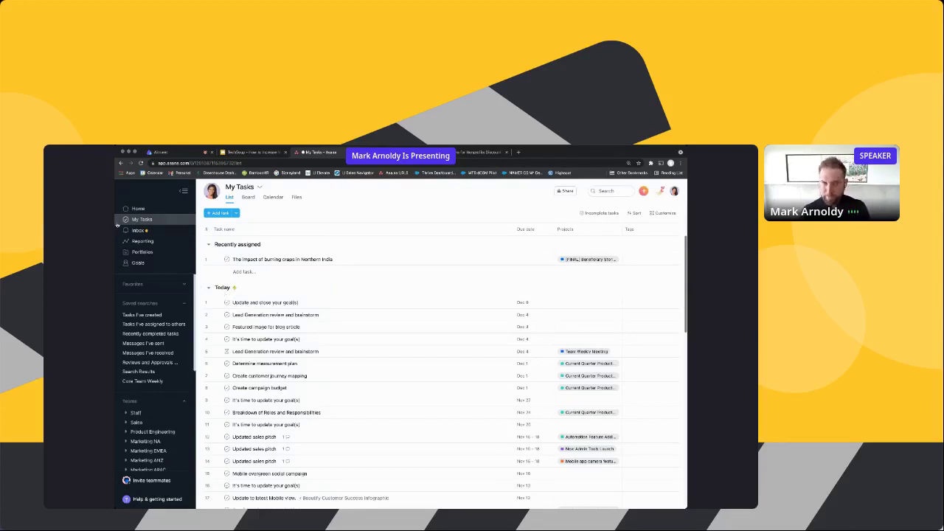
{"action": "mouse_move", "coordinate": [510, 350]}
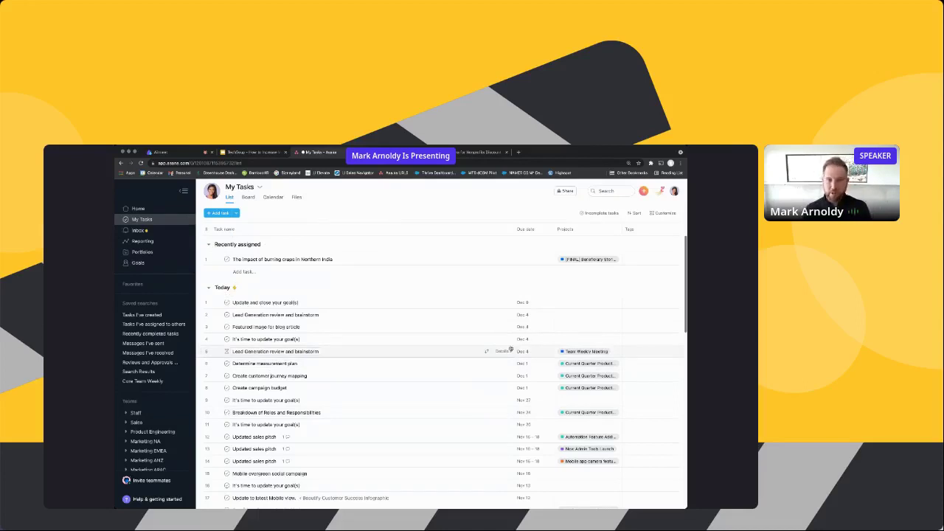
Open the Inbox and hide the sidebar to give the notifications more room
{"action": "left_click", "coordinate": [138, 230]}
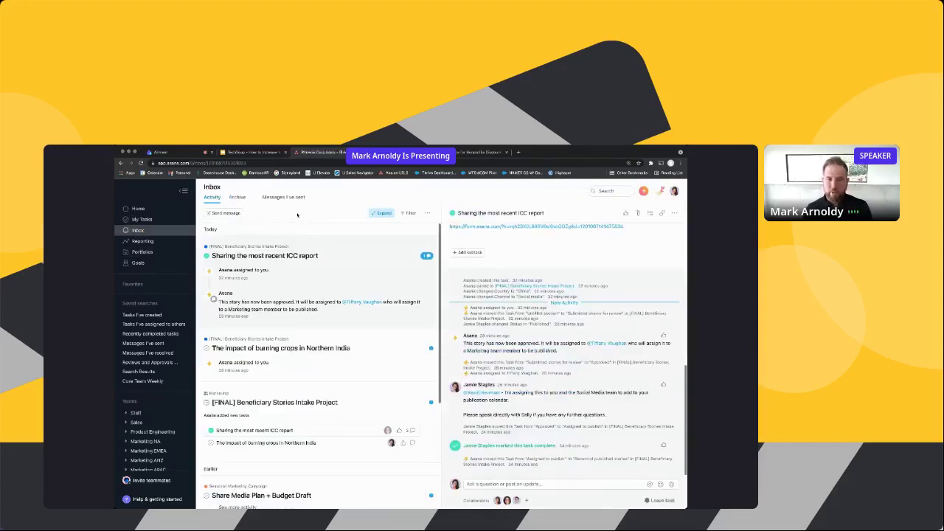
{"action": "left_click", "coordinate": [184, 192]}
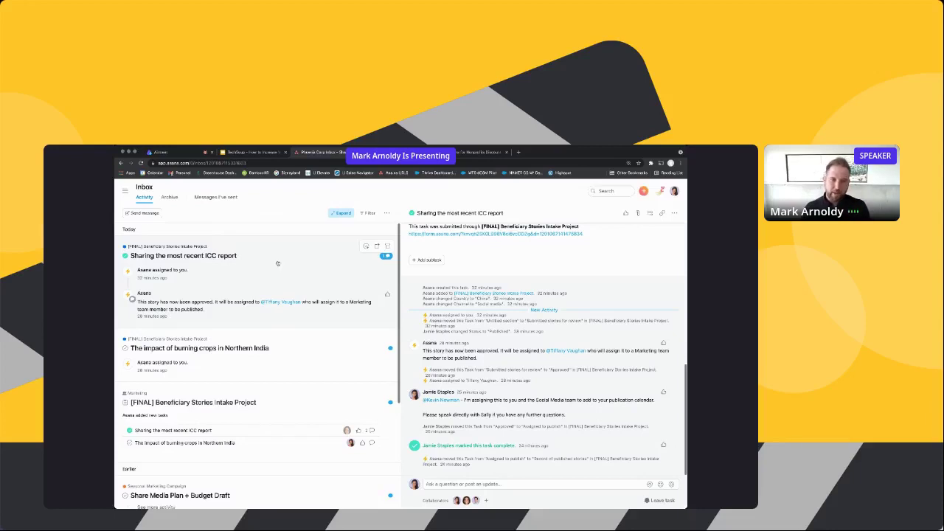
{"action": "scroll", "coordinate": [277, 263], "scroll_direction": "down", "scroll_amount": 1}
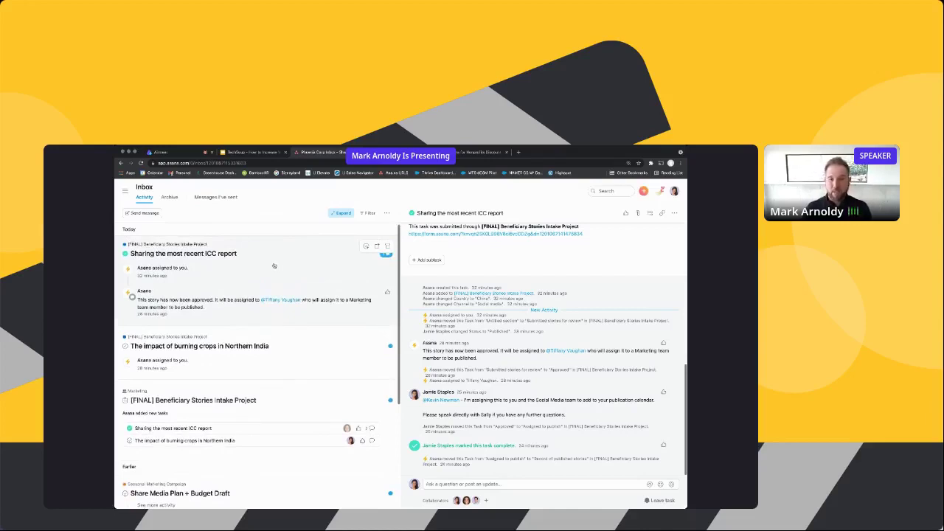
Filter the Inbox to Assigned to me and view the details of the Share Media Plan + Budget Draft task
{"action": "left_click", "coordinate": [367, 213]}
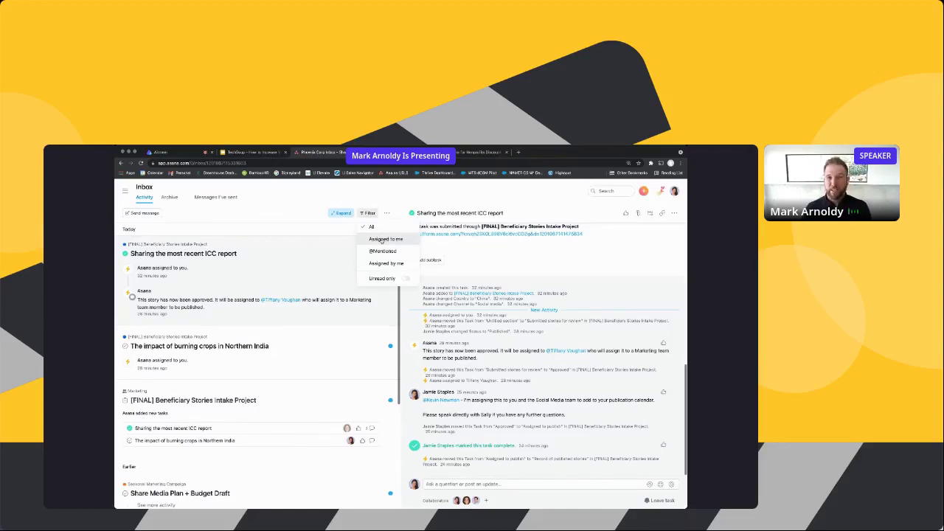
{"action": "left_click", "coordinate": [381, 240]}
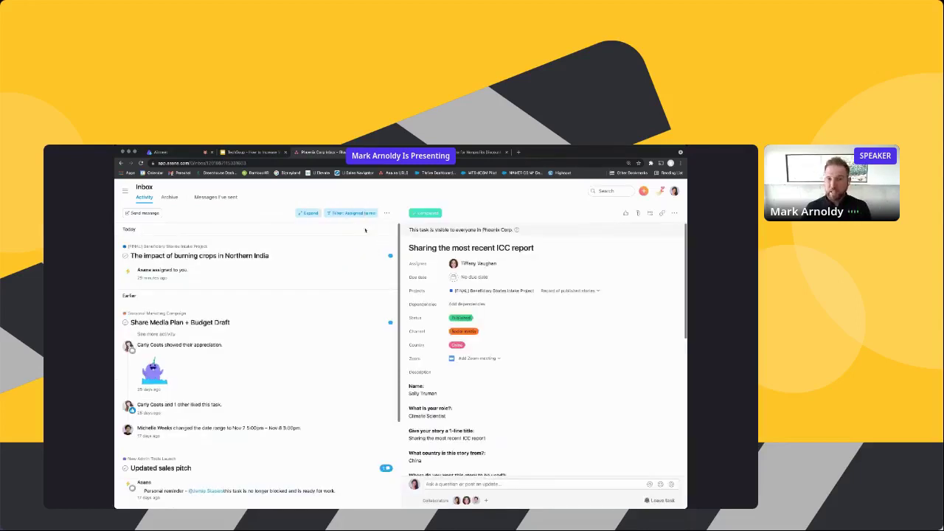
{"action": "left_click", "coordinate": [306, 340]}
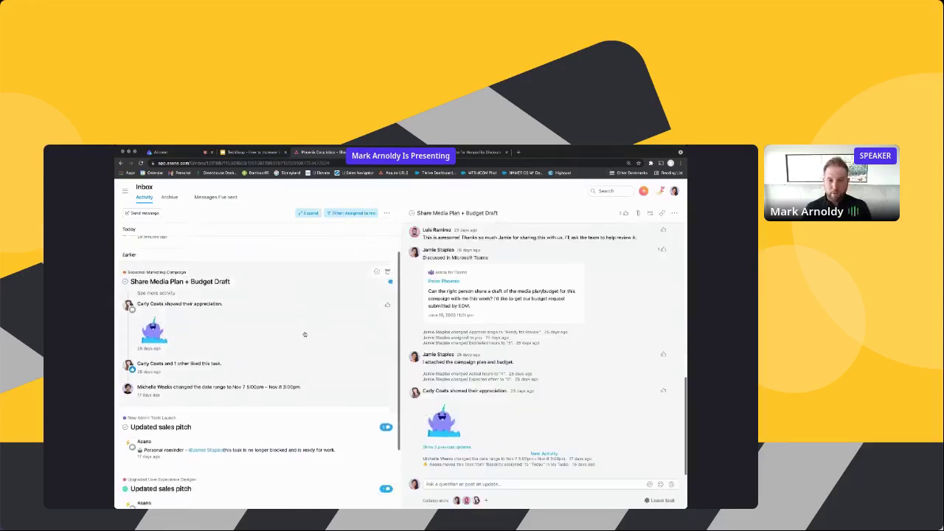
{"action": "scroll", "coordinate": [560, 373], "scroll_direction": "up", "scroll_amount": 10}
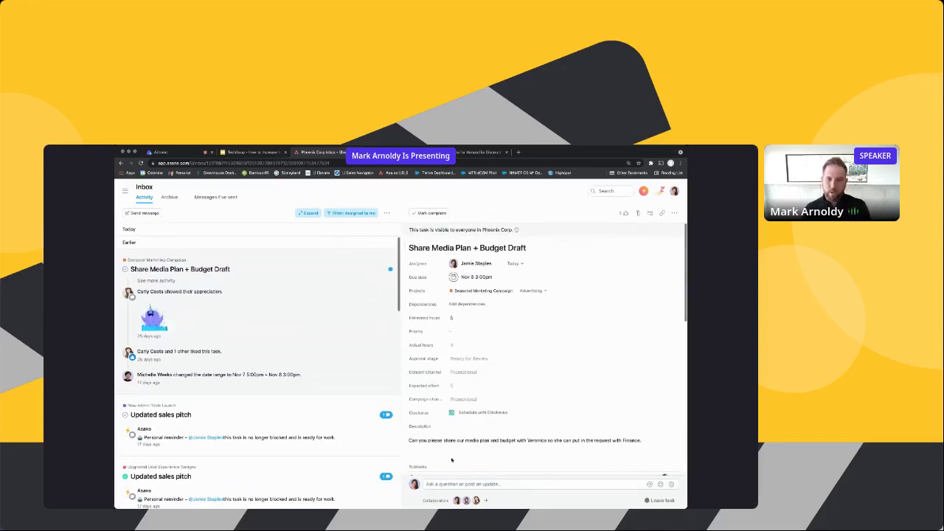
Open the Updated sales pitch task from the New Admin Tools Launch project and review its fields and description
{"action": "left_click", "coordinate": [285, 418]}
{"action": "scroll", "coordinate": [284, 350], "scroll_direction": "down", "scroll_amount": 1}
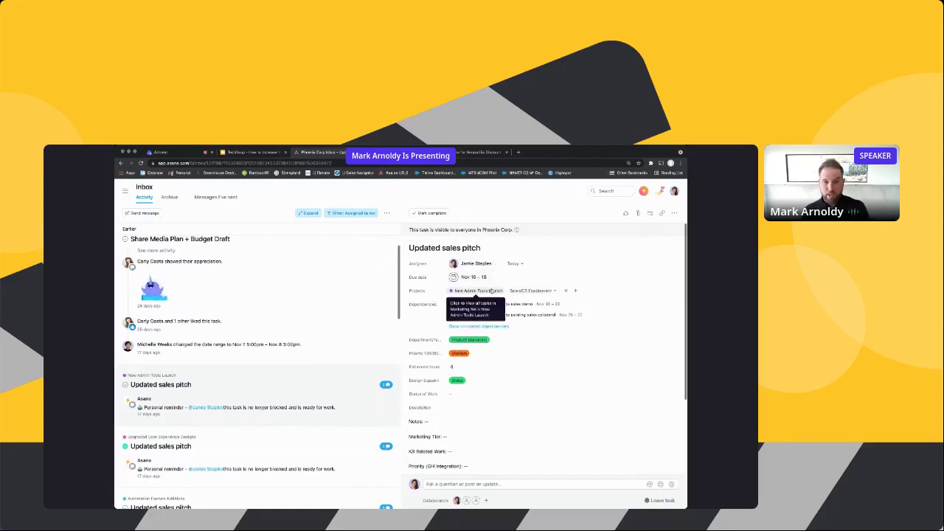
{"action": "scroll", "coordinate": [492, 295], "scroll_direction": "down", "scroll_amount": 3}
{"action": "left_click_drag", "start_coordinate": [475, 360], "coordinate": [408, 310]}
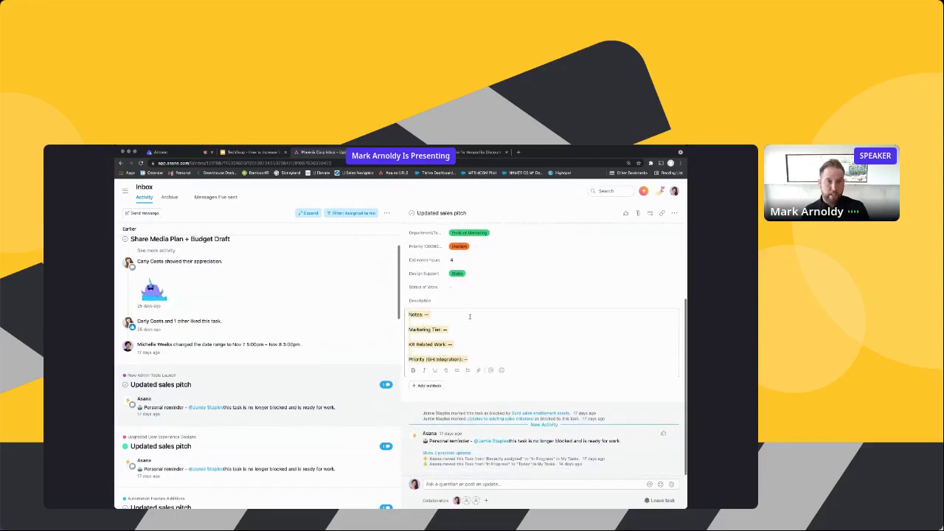
Post a comment on the Updated sales pitch task mentioning a colleague: "- Can you clarify if these dates are a hard due date?"
{"action": "left_click", "coordinate": [523, 483]}
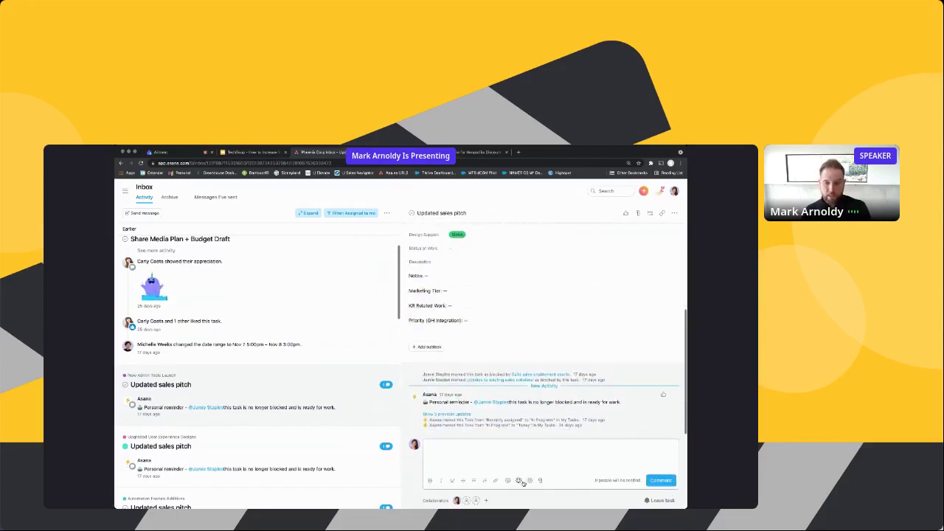
{"action": "type", "text": "@ke"}
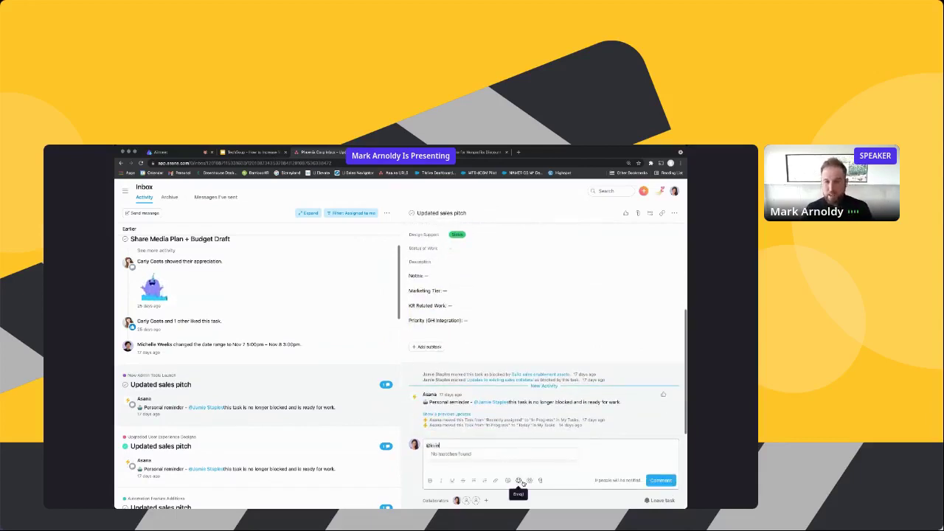
{"action": "key", "text": "Return"}
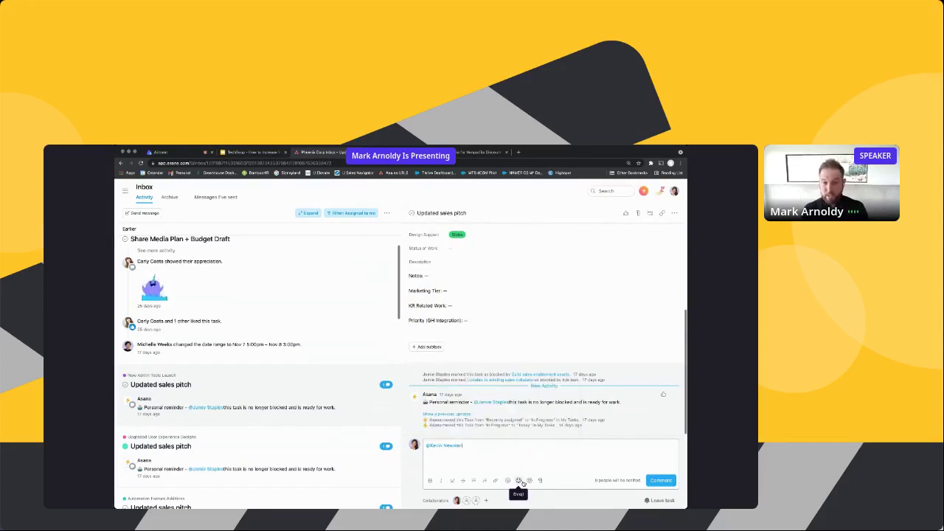
{"action": "type", "text": "- Can you clarify if"}
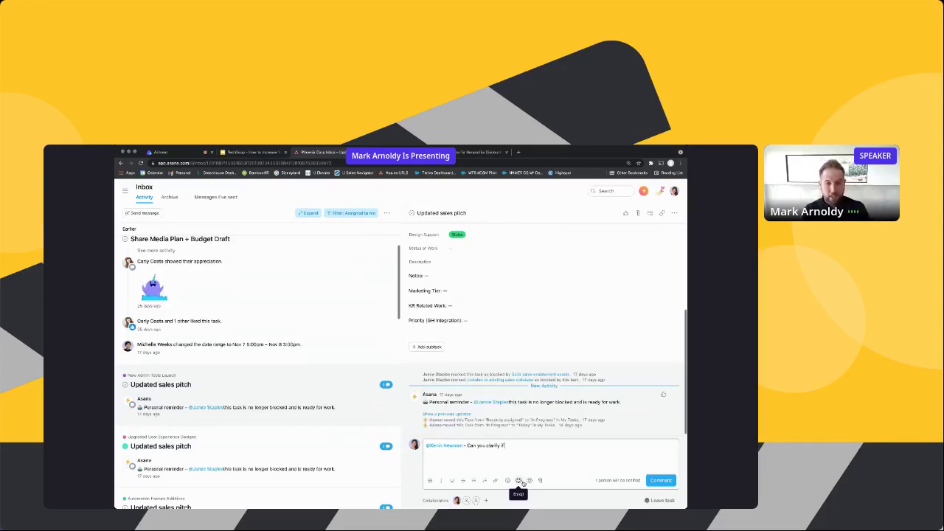
{"action": "type", "text": " these dates are a hard due date?"}
{"action": "key", "text": "super+Return"}
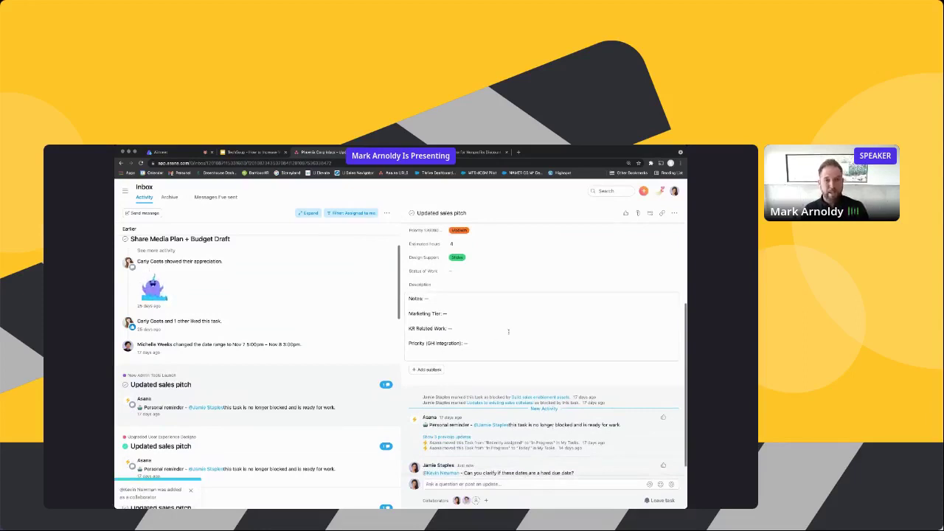
Return to the Share Media Plan + Budget Draft notification and view its task details
{"action": "left_click", "coordinate": [304, 304]}
{"action": "scroll", "coordinate": [304, 304], "scroll_direction": "up", "scroll_amount": 2}
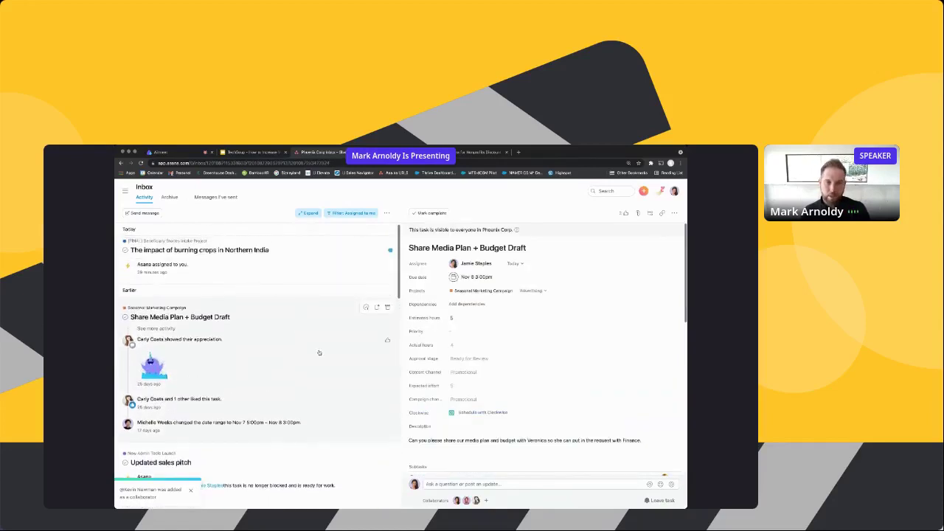
Show the navigation sidebar, expand the Favorites list and look over the sections down to Teams
{"action": "left_click", "coordinate": [125, 191]}
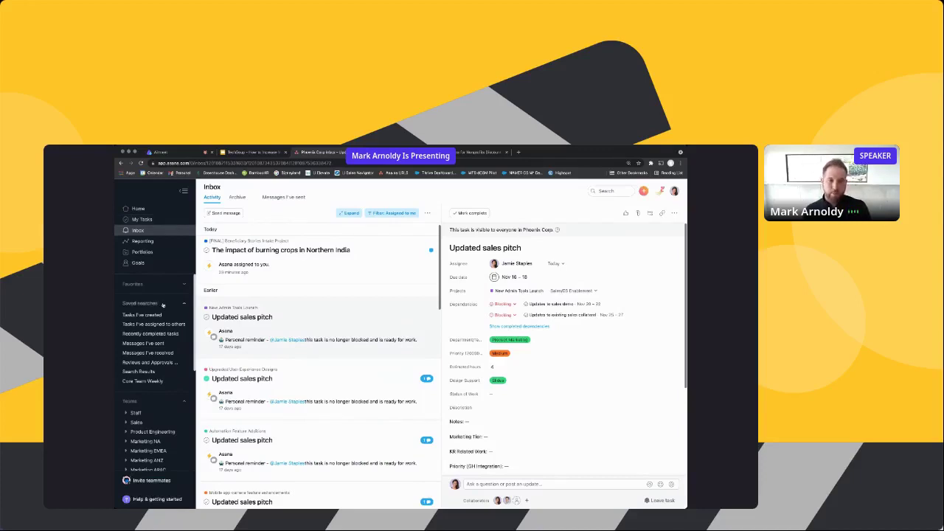
{"action": "left_click", "coordinate": [185, 284]}
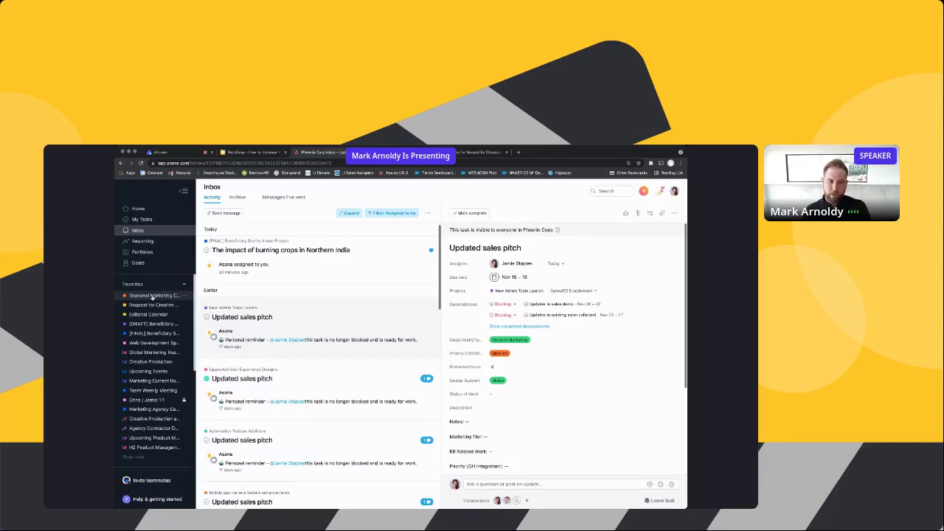
{"action": "scroll", "coordinate": [165, 292], "scroll_direction": "down", "scroll_amount": 5}
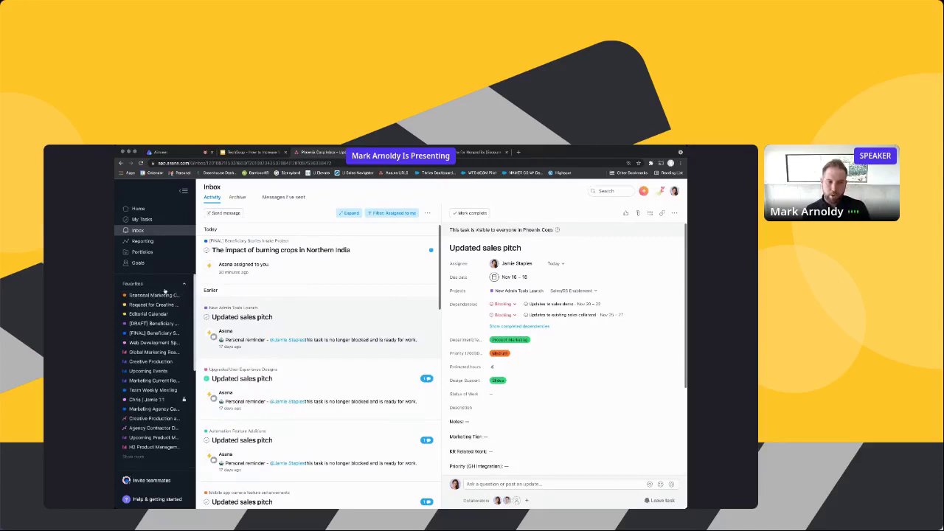
{"action": "scroll", "coordinate": [165, 308], "scroll_direction": "down", "scroll_amount": 3}
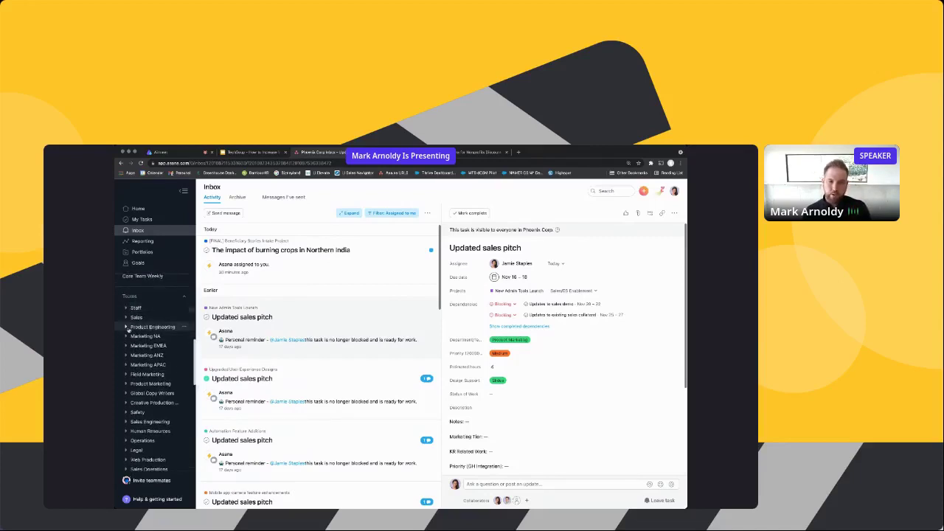
Expand the Staff team to view its members and projects, collapse it again and return to the Favorites list
{"action": "left_click", "coordinate": [211, 153]}
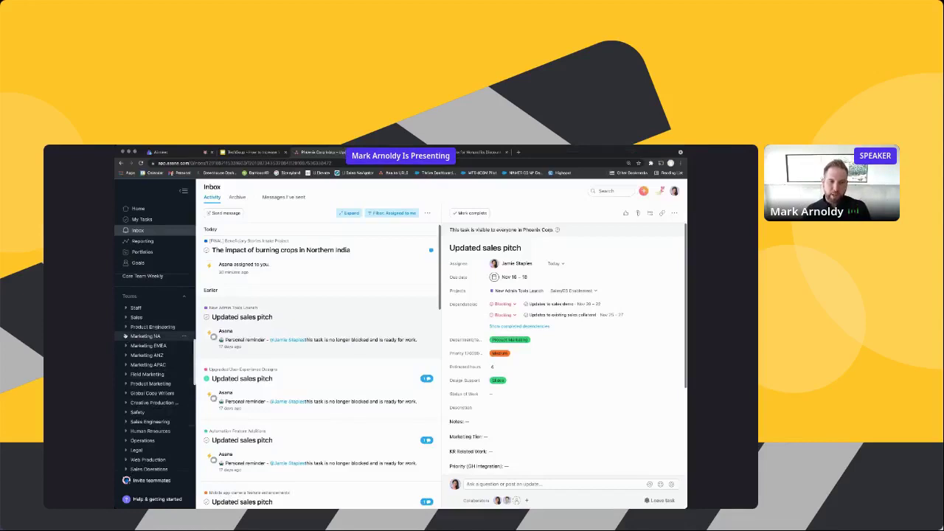
{"action": "left_click", "coordinate": [125, 308]}
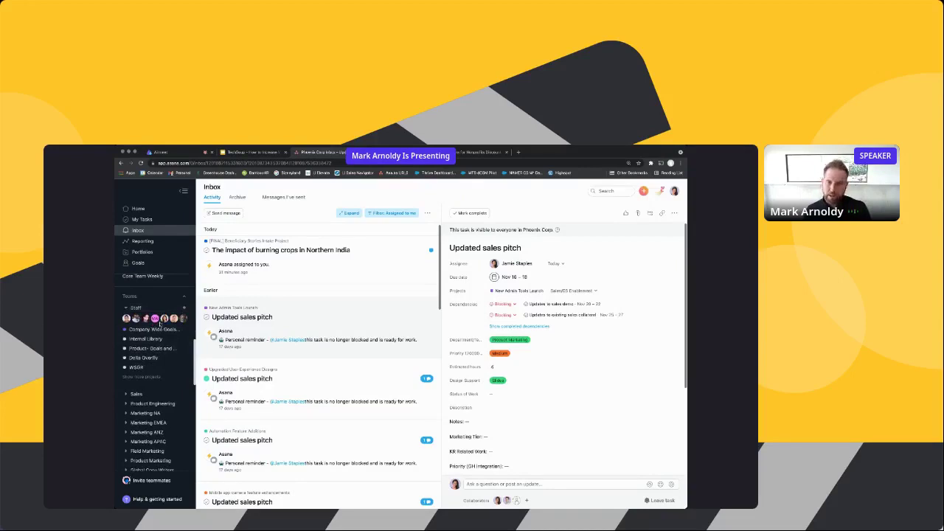
{"action": "left_click", "coordinate": [128, 307]}
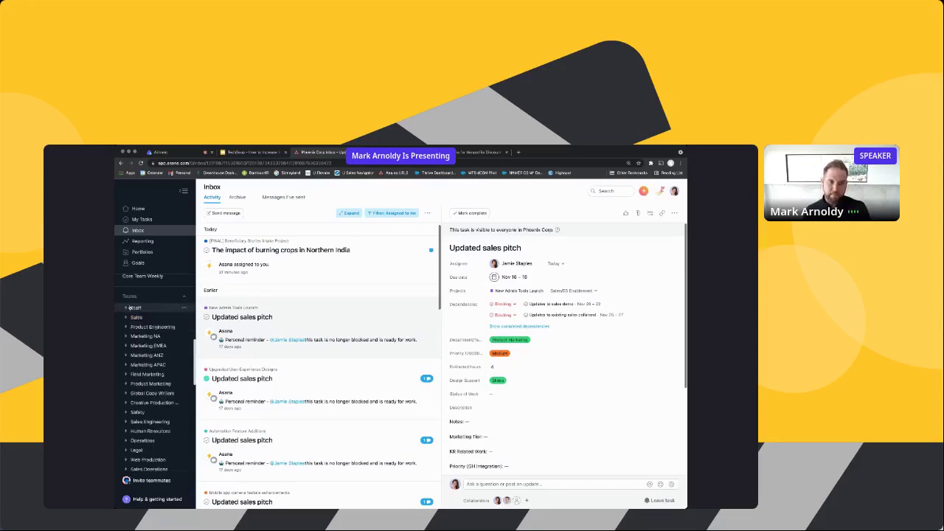
{"action": "left_click", "coordinate": [183, 286]}
{"action": "scroll", "coordinate": [183, 287], "scroll_direction": "up", "scroll_amount": 5}
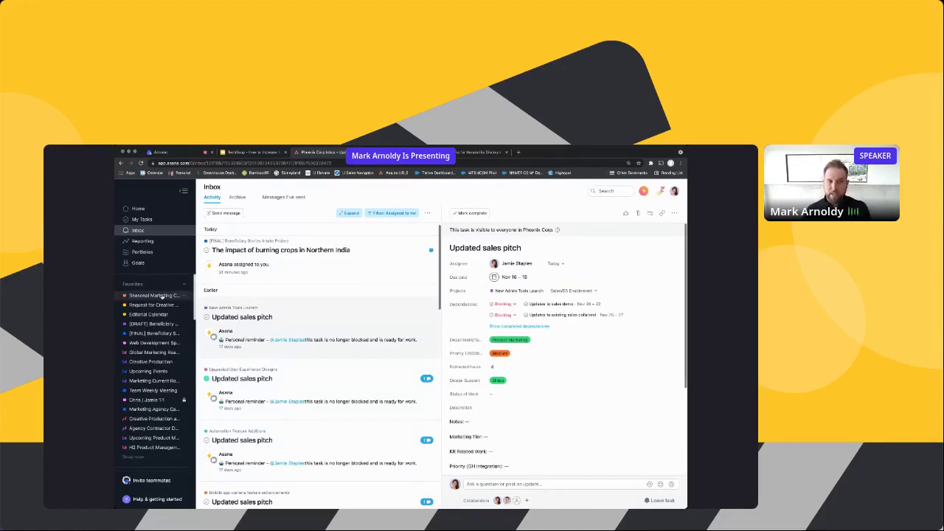
Open the Seasonal Marketing Campaign project from Favorites, hide the sidebar and collapse the Milestone section
{"action": "left_click", "coordinate": [162, 296]}
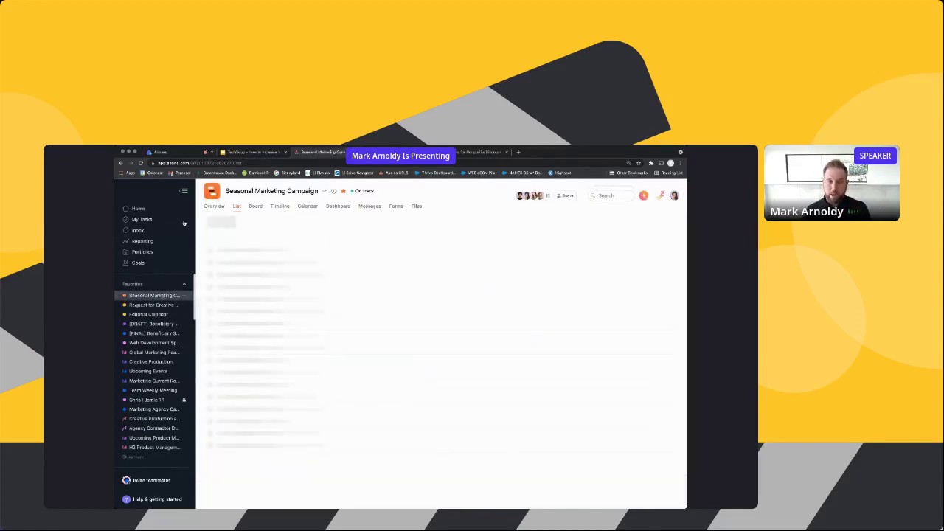
{"action": "left_click", "coordinate": [184, 190]}
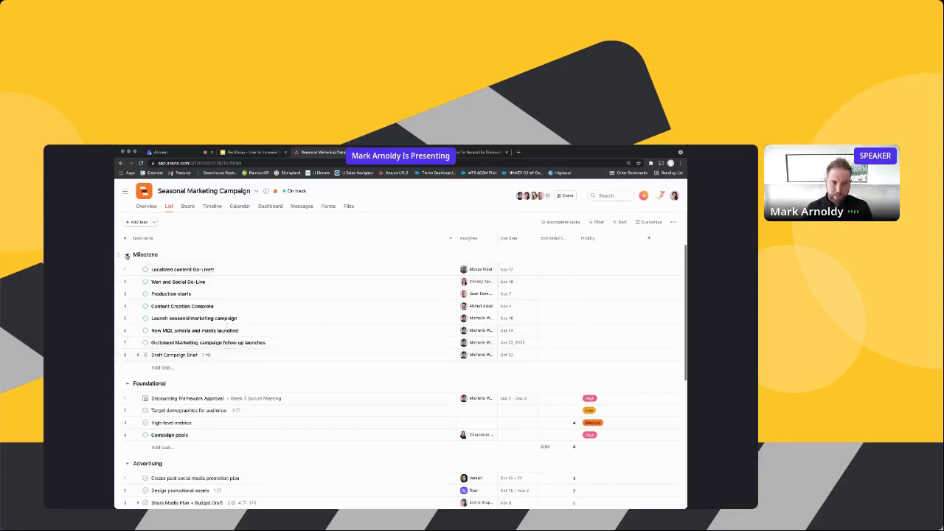
{"action": "left_click", "coordinate": [127, 255]}
{"action": "left_click", "coordinate": [127, 255]}
{"action": "left_click", "coordinate": [127, 255]}
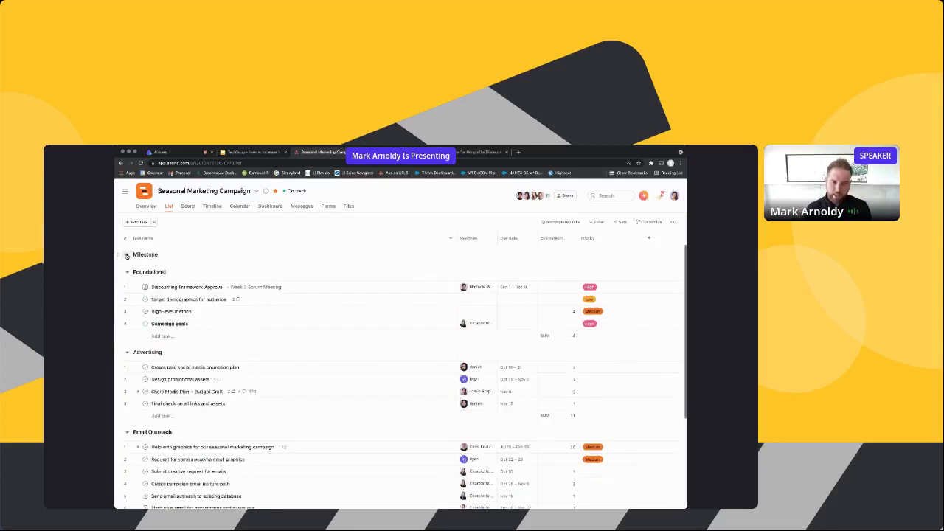
Check which field types can be added to the list, and view the Discounting Framework Approval task's details
{"action": "left_click", "coordinate": [176, 288]}
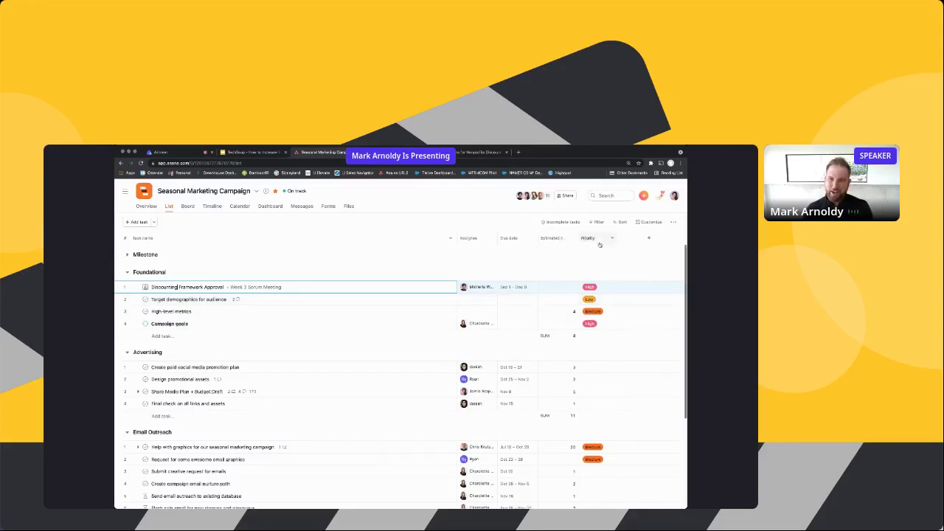
{"action": "left_click", "coordinate": [649, 239]}
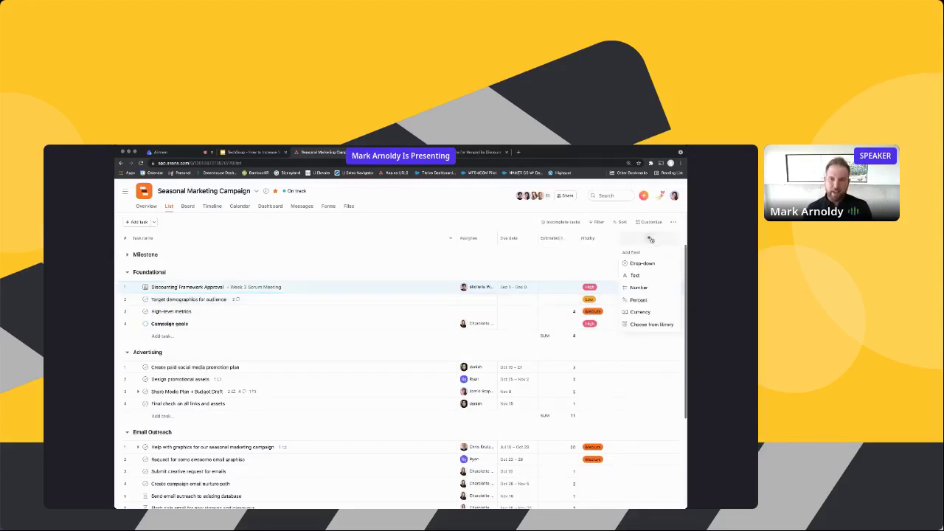
{"action": "left_click", "coordinate": [334, 287]}
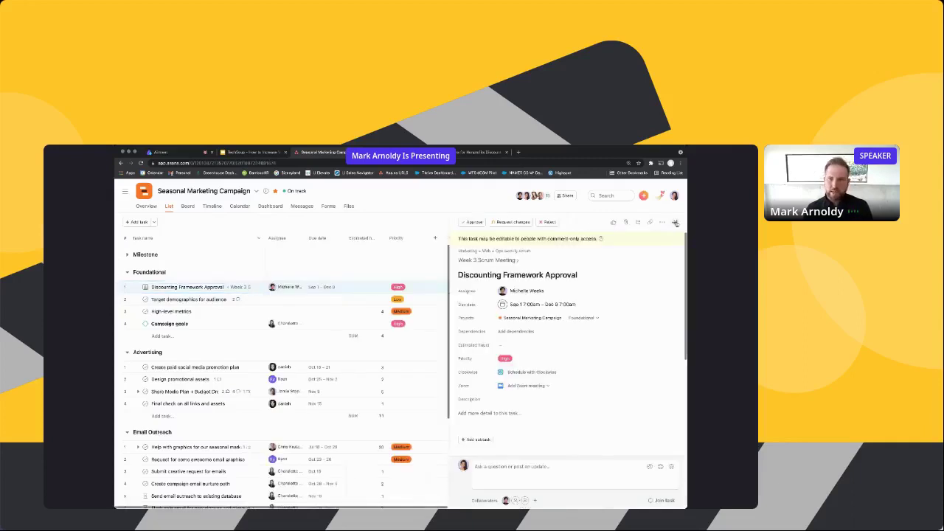
{"action": "key", "text": "Escape"}
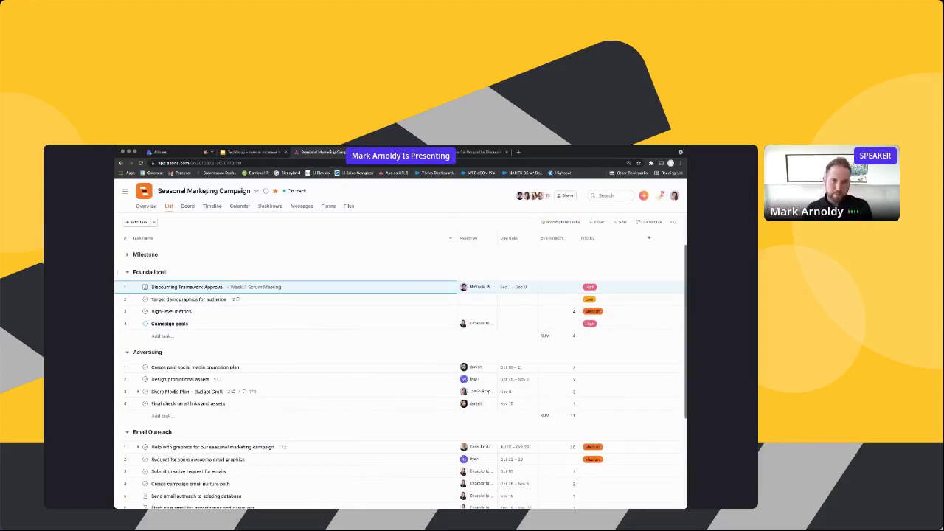
Open the Request for Creative Production project from Favorites, hide the sidebar and look over the board's cards
{"action": "left_click", "coordinate": [124, 191]}
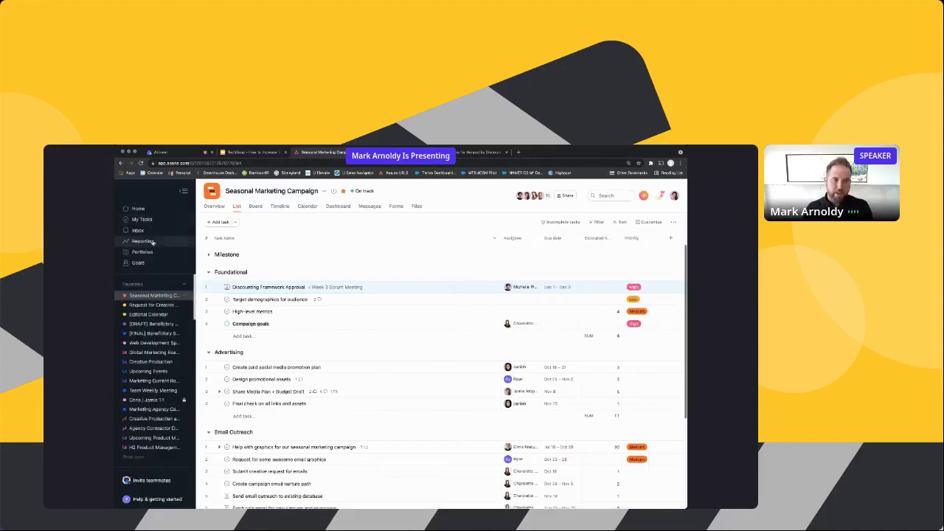
{"action": "left_click", "coordinate": [154, 305]}
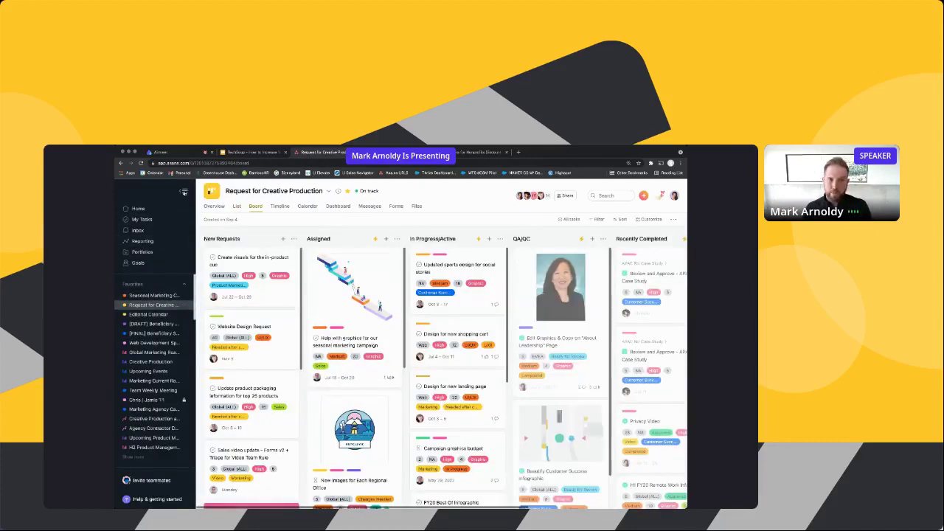
{"action": "left_click", "coordinate": [183, 191]}
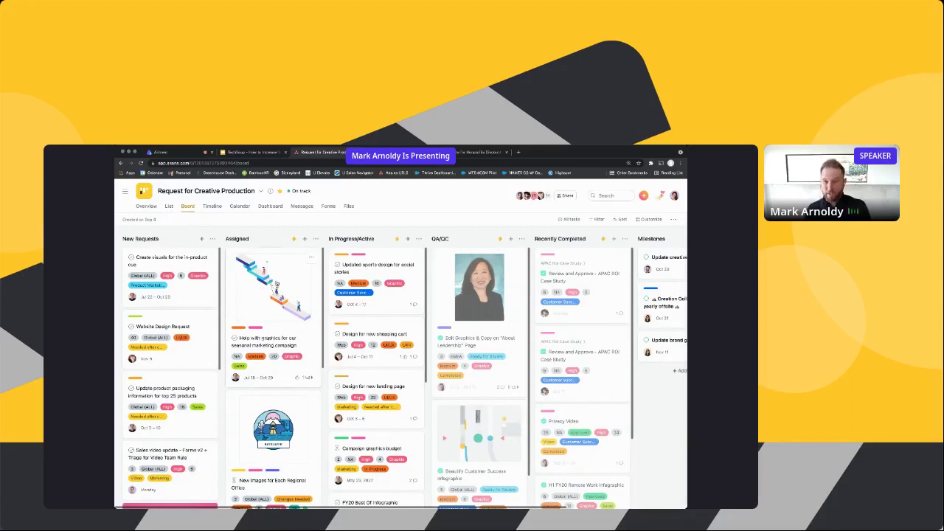
{"action": "scroll", "coordinate": [274, 376], "scroll_direction": "down", "scroll_amount": 2}
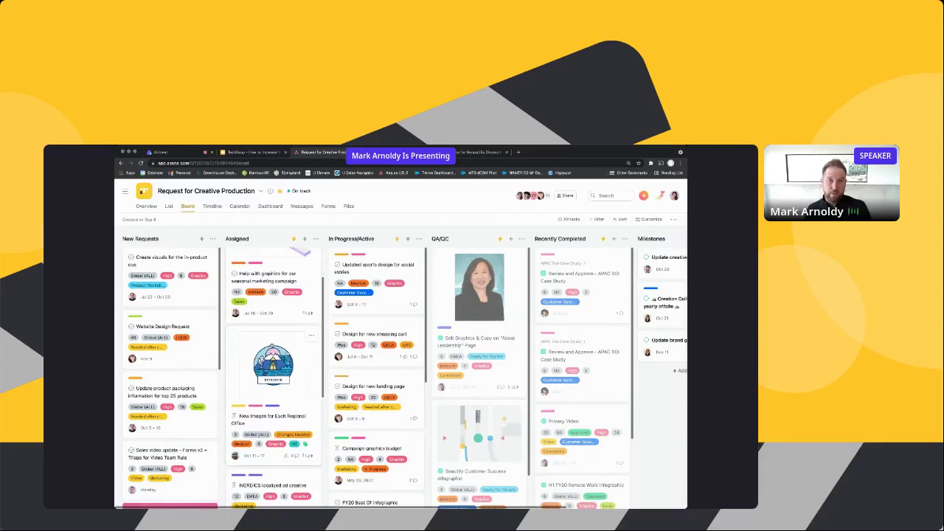
{"action": "scroll", "coordinate": [285, 353], "scroll_direction": "up", "scroll_amount": 2}
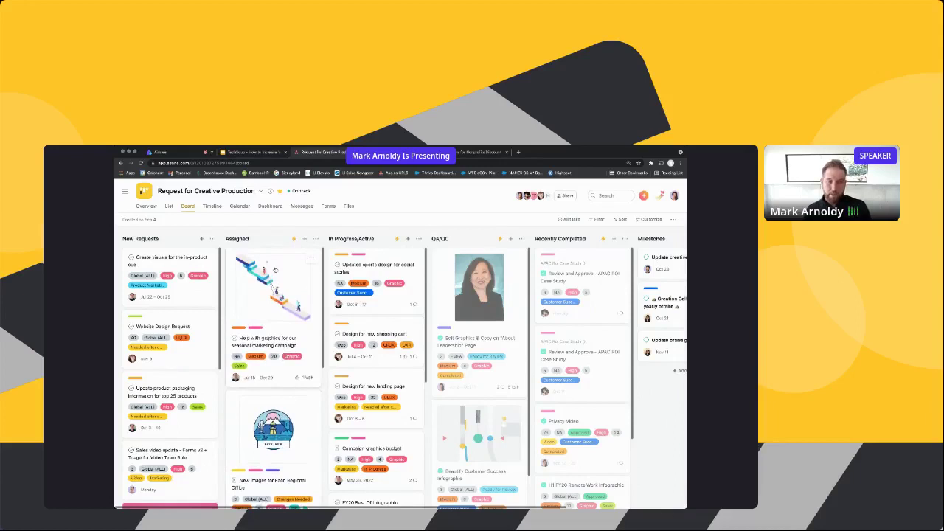
View the details of the Help with graphics for our seasonal marketing campaign task, and move its card through each stage to Recently Completed
{"action": "left_click", "coordinate": [274, 270]}
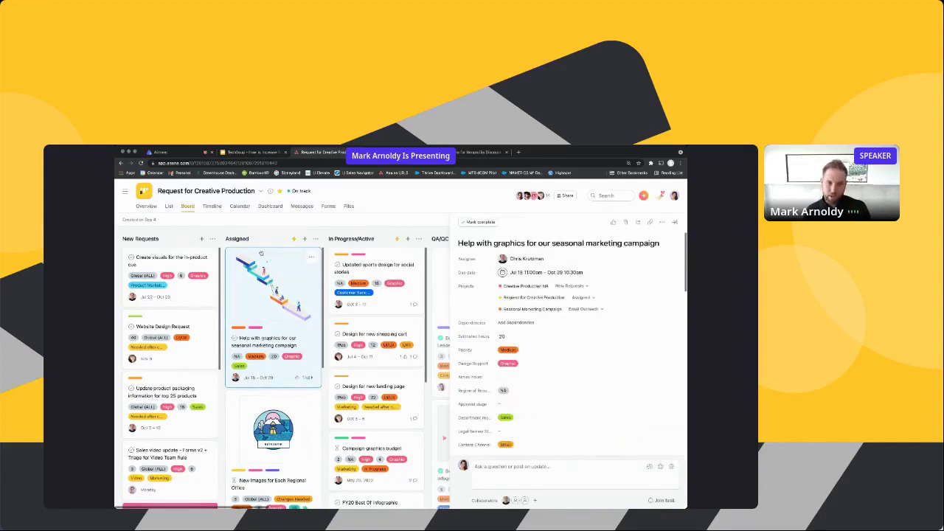
{"action": "left_click", "coordinate": [674, 222]}
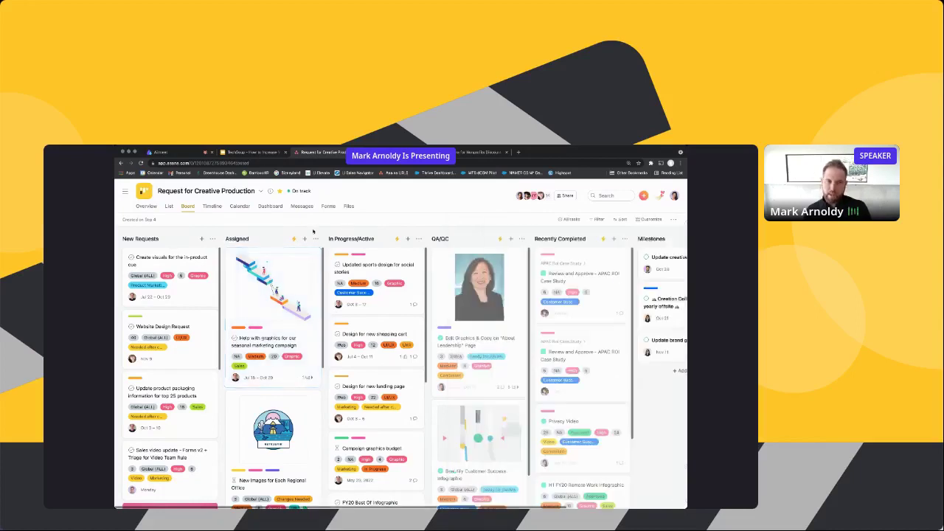
{"action": "left_click_drag", "start_coordinate": [277, 254], "coordinate": [361, 258]}
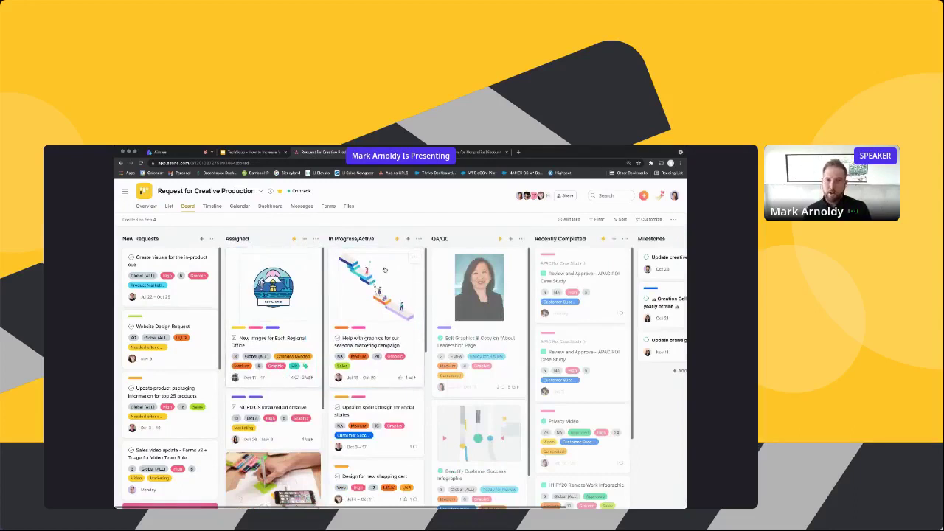
{"action": "left_click_drag", "start_coordinate": [384, 270], "coordinate": [475, 270]}
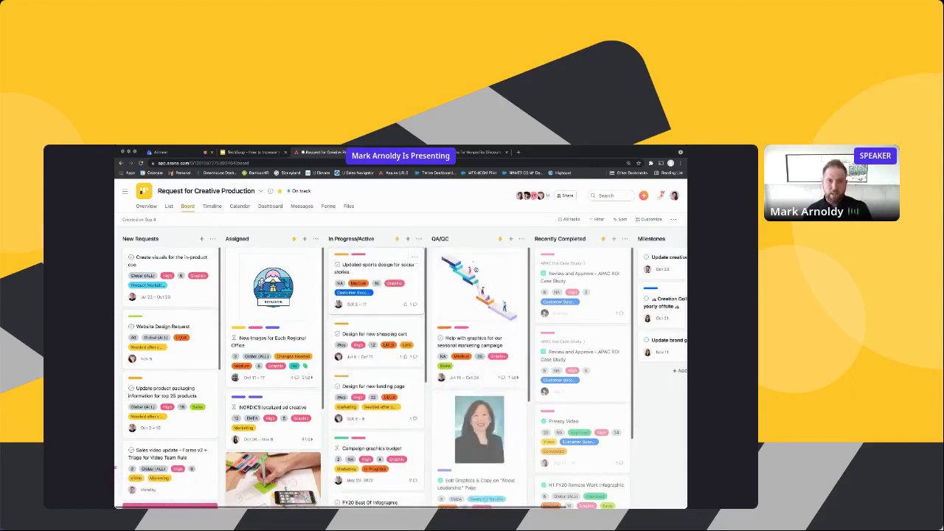
{"action": "left_click_drag", "start_coordinate": [475, 270], "coordinate": [579, 270]}
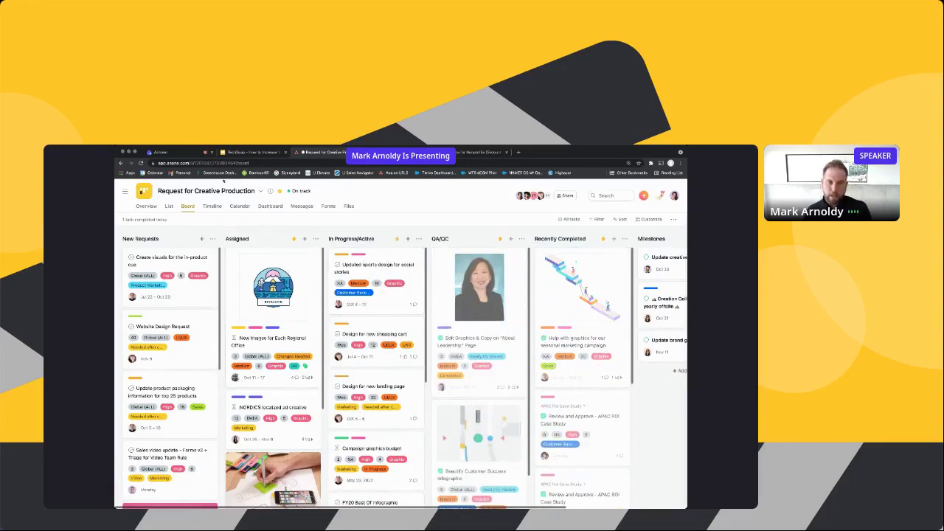
Open the Editorial Calendar project from Favorites and view the details of the [Case Study] French's Table Tennis Club task
{"action": "left_click", "coordinate": [124, 191]}
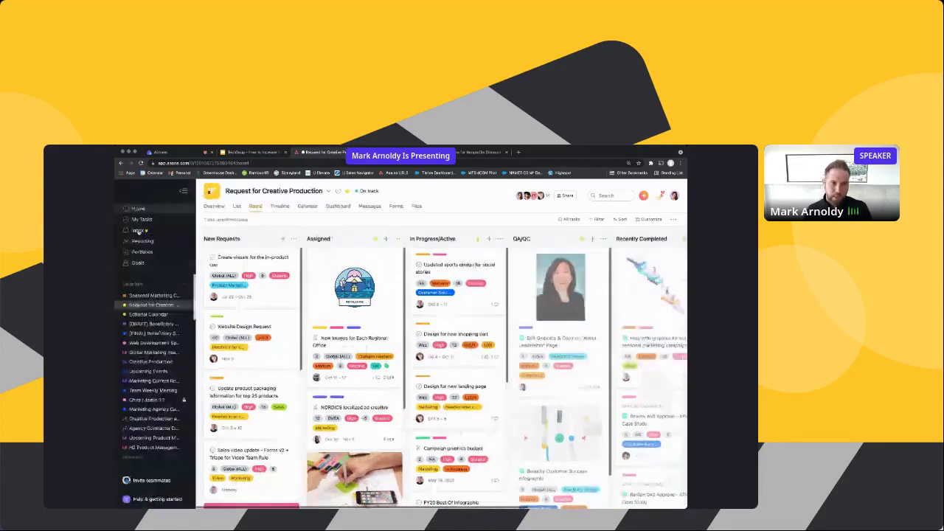
{"action": "left_click", "coordinate": [155, 314]}
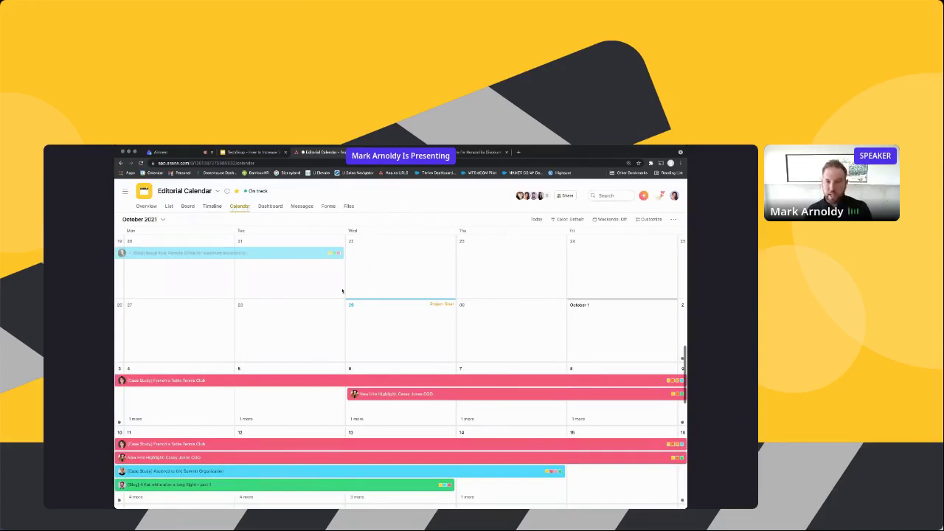
{"action": "scroll", "coordinate": [342, 290], "scroll_direction": "down", "scroll_amount": 3}
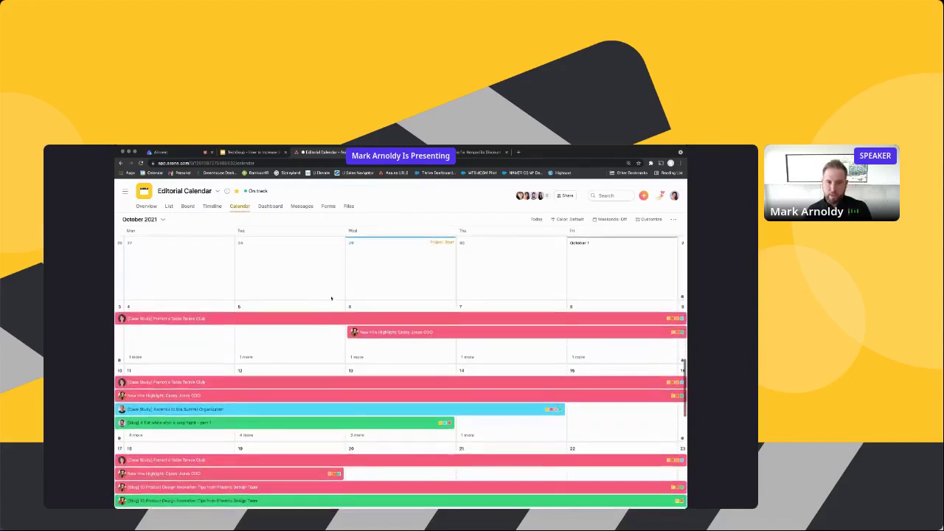
{"action": "left_click", "coordinate": [319, 318]}
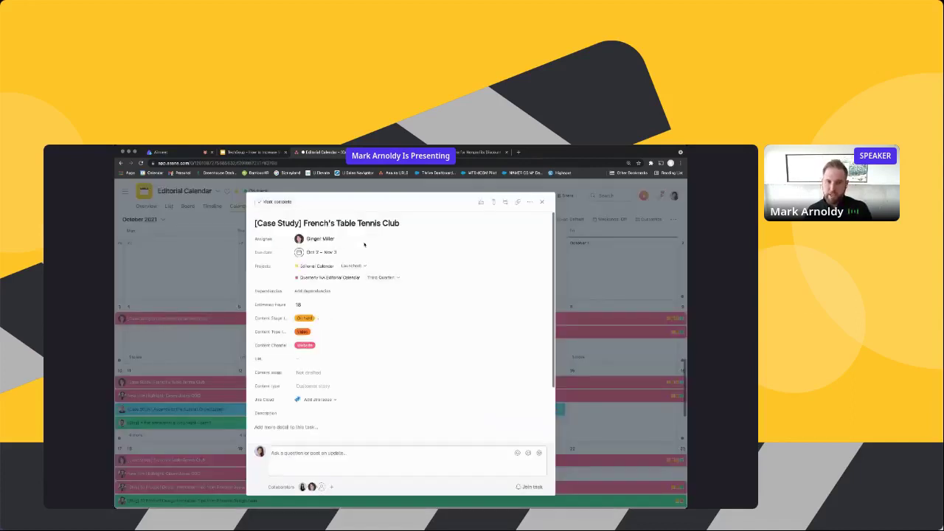
{"action": "left_click", "coordinate": [541, 201]}
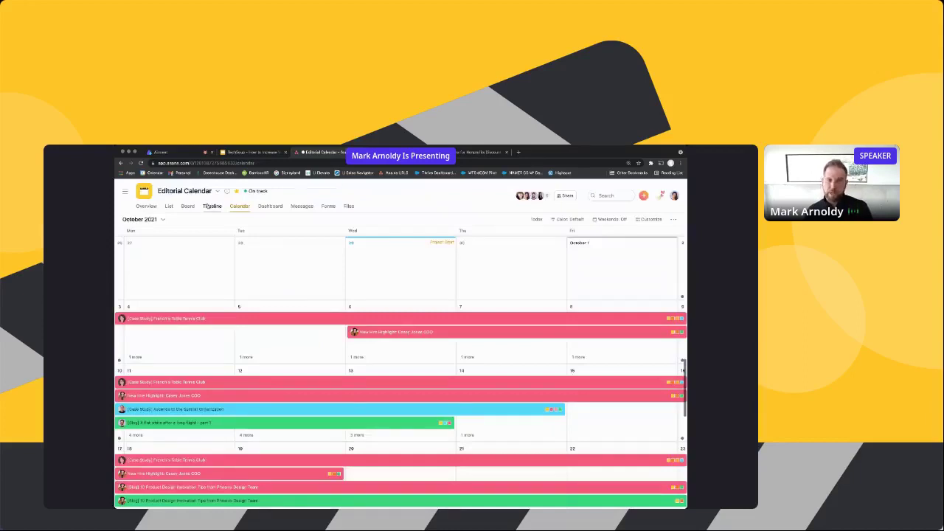
Switch the Editorial Calendar to the Timeline view and set its zoom level to Months
{"action": "left_click", "coordinate": [212, 206]}
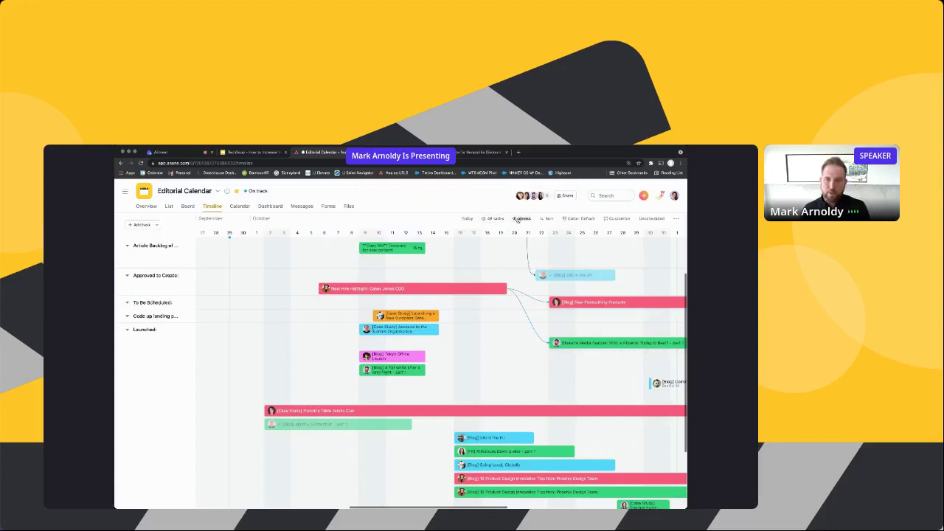
{"action": "left_click", "coordinate": [519, 219]}
{"action": "left_click", "coordinate": [513, 255]}
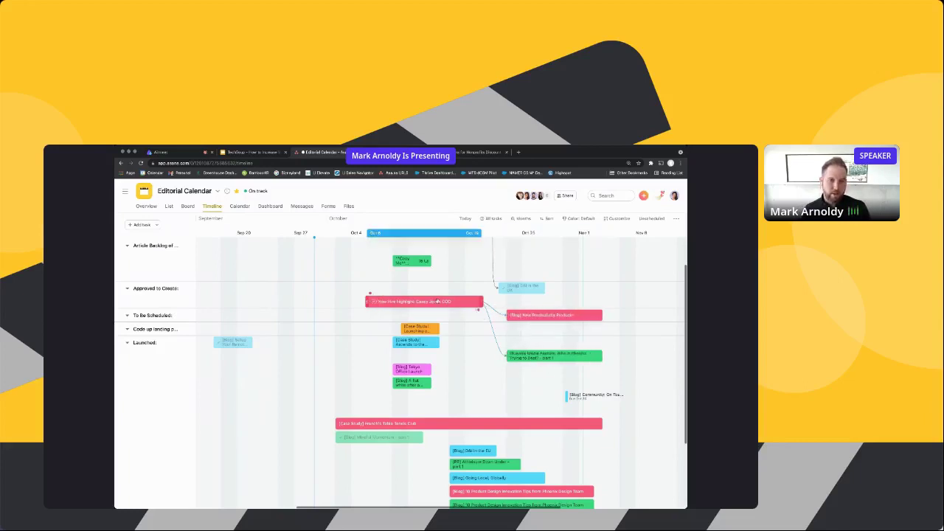
Reschedule the New Hire Highlight task to Oct 12 – 25 and further to Oct 18 – 31, and show the sidebar
{"action": "left_click_drag", "start_coordinate": [437, 301], "coordinate": [486, 300]}
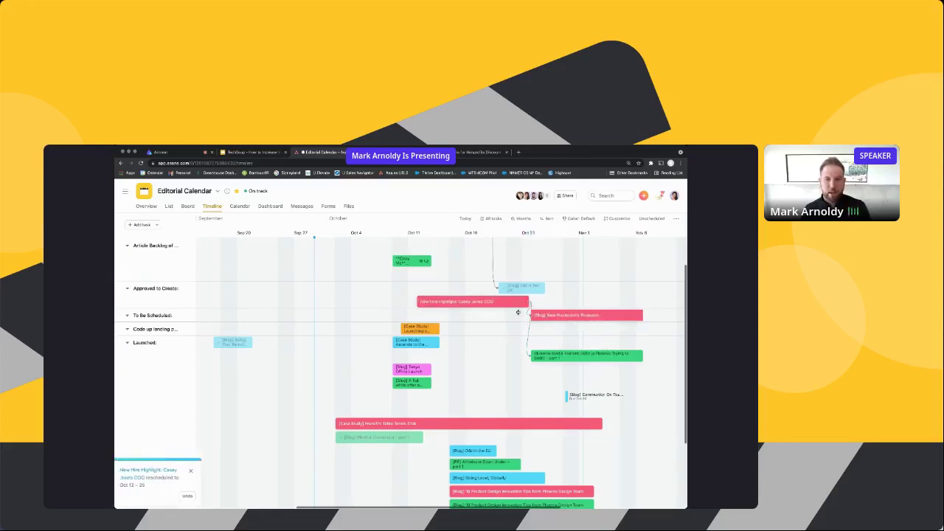
{"action": "left_click_drag", "start_coordinate": [485, 301], "coordinate": [534, 302]}
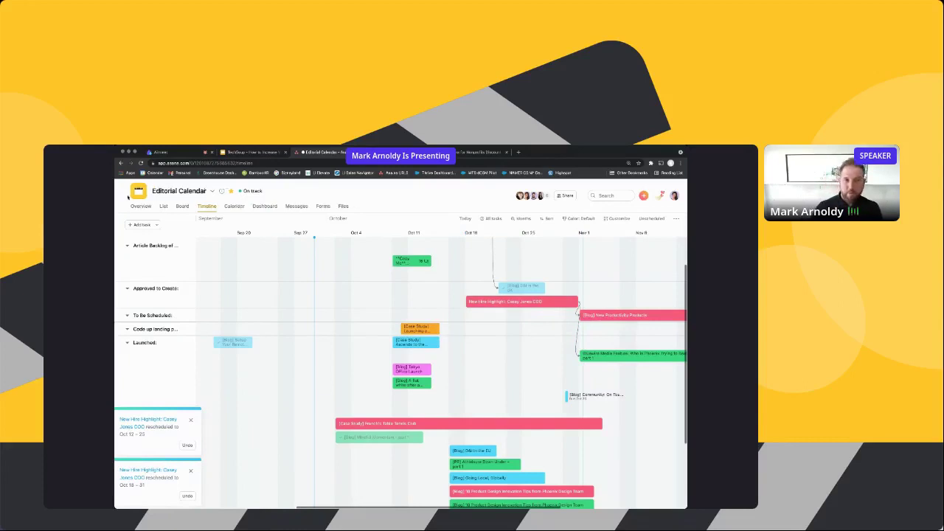
{"action": "left_click", "coordinate": [125, 191]}
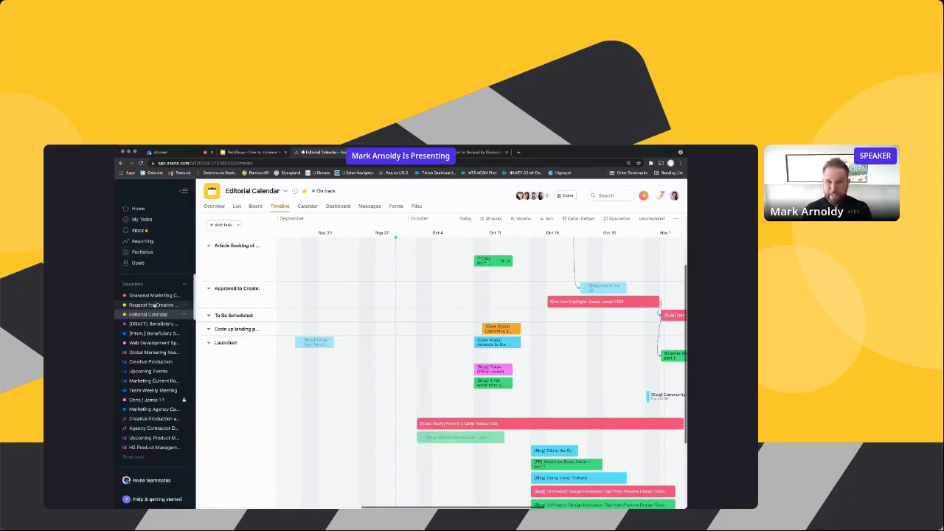
Revisit the Seasonal Marketing, Request for Creative Production and Editorial Calendar projects, and look through the Editorial Calendar's Calendar, Timeline and List views
{"action": "left_click", "coordinate": [152, 295]}
{"action": "left_click", "coordinate": [152, 304]}
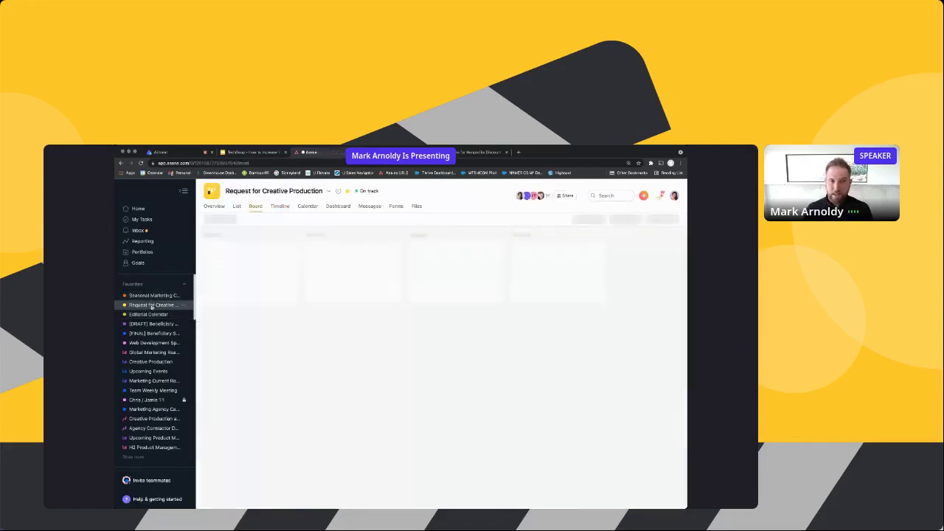
{"action": "left_click", "coordinate": [148, 314]}
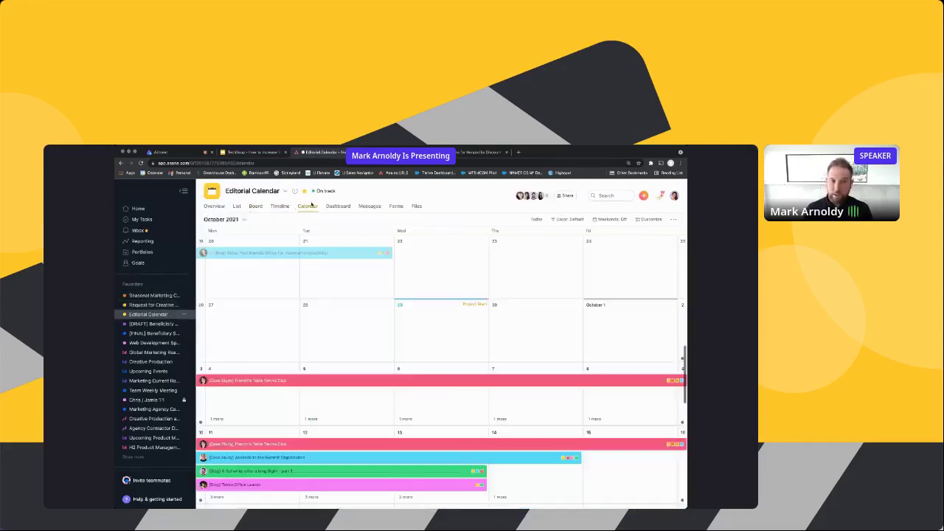
{"action": "left_click", "coordinate": [286, 207]}
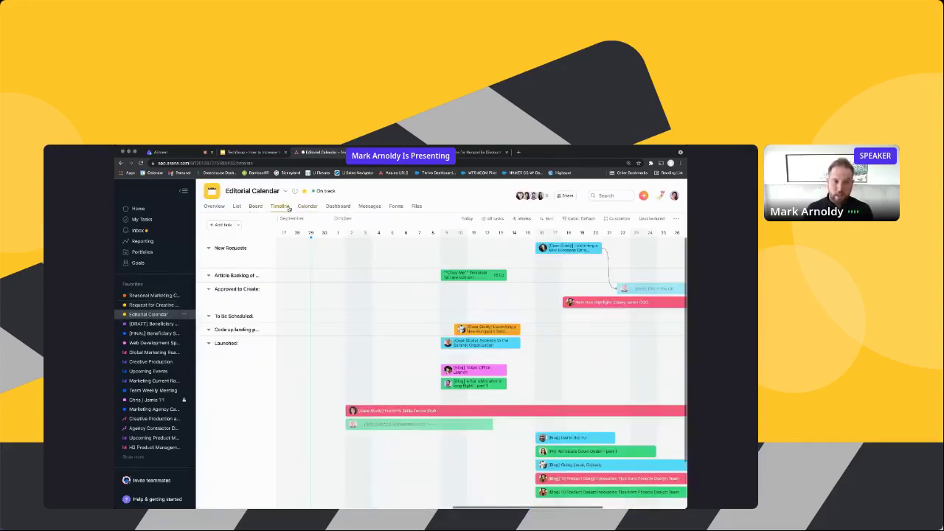
{"action": "left_click", "coordinate": [237, 207]}
{"action": "left_click", "coordinate": [279, 207]}
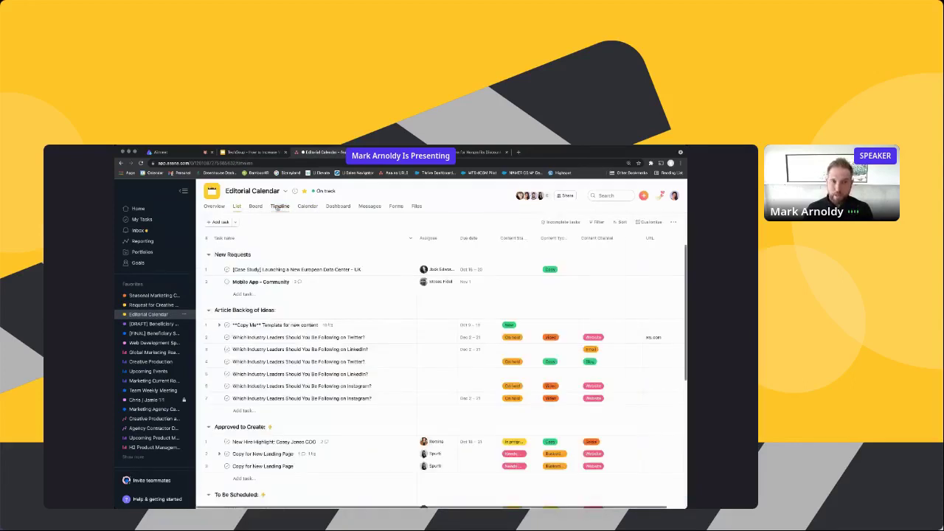
Open the [DRAFT] Beneficiary Stories Intake Project from Favorites, hide the sidebar, and collapse and re-expand the Project Goals section
{"action": "left_click", "coordinate": [169, 324]}
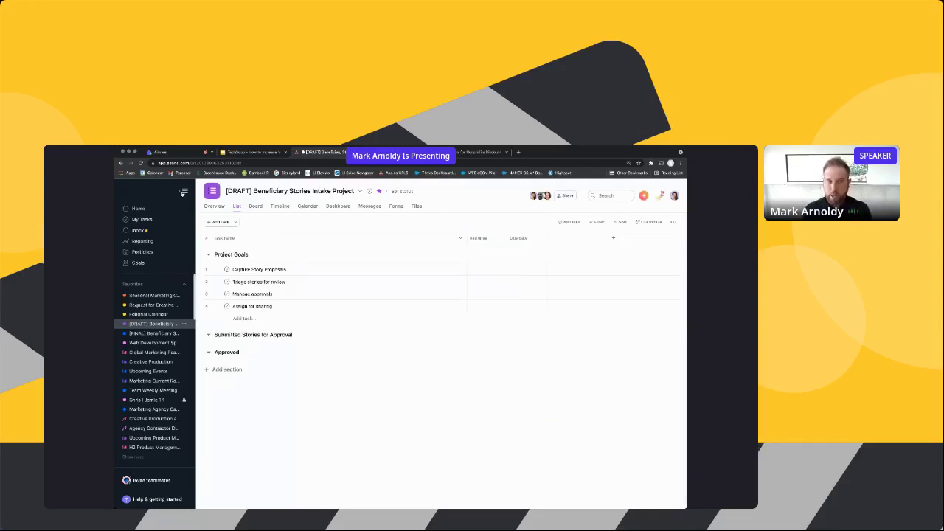
{"action": "left_click", "coordinate": [183, 192]}
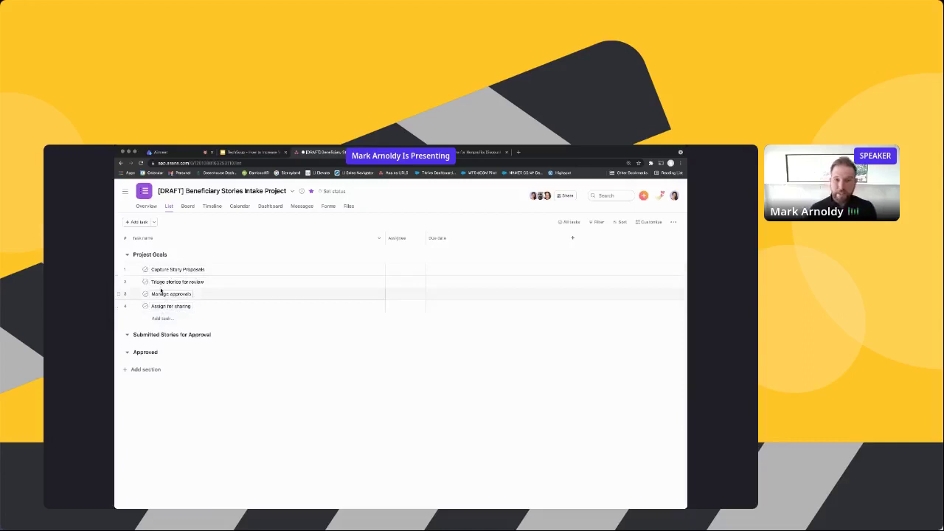
{"action": "left_click", "coordinate": [127, 254]}
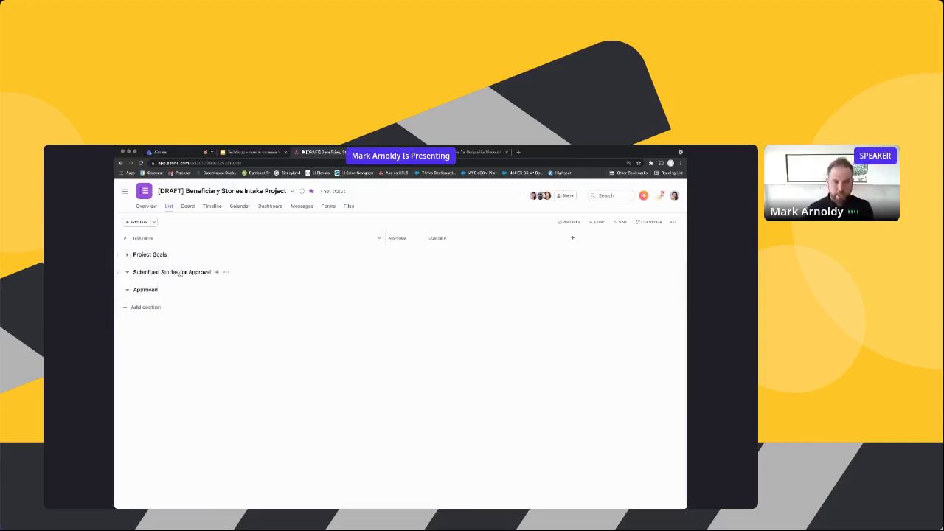
{"action": "left_click", "coordinate": [127, 254]}
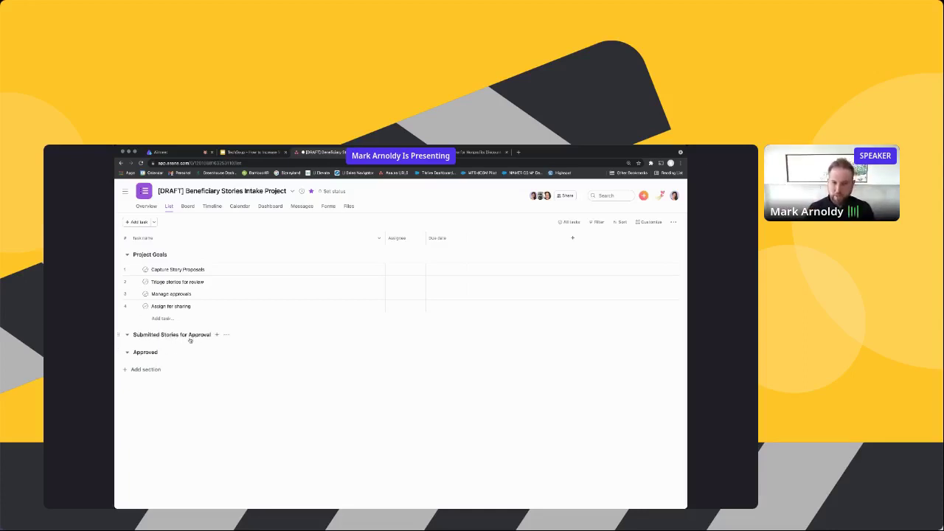
Add two sections below Approved, named "Assign out sharing" and "Record history of shared stories"
{"action": "left_click", "coordinate": [145, 370]}
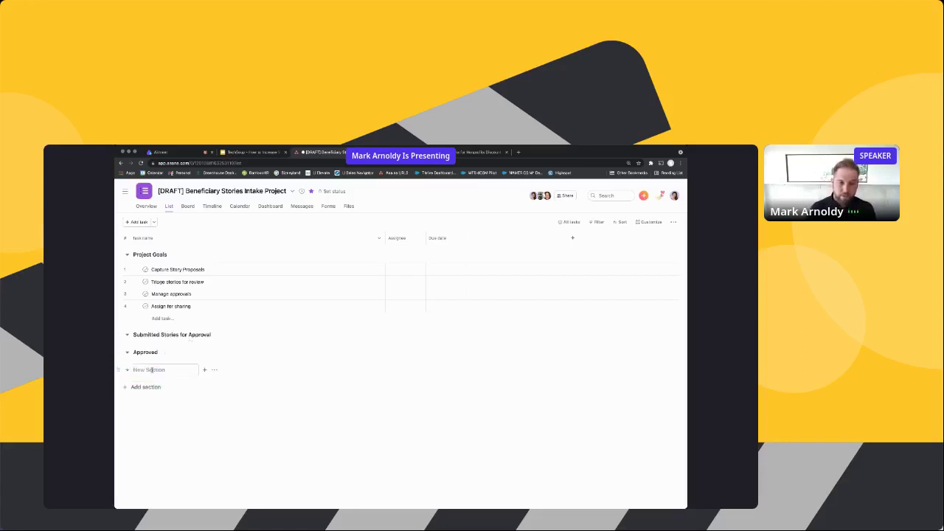
{"action": "type", "text": "ssi"}
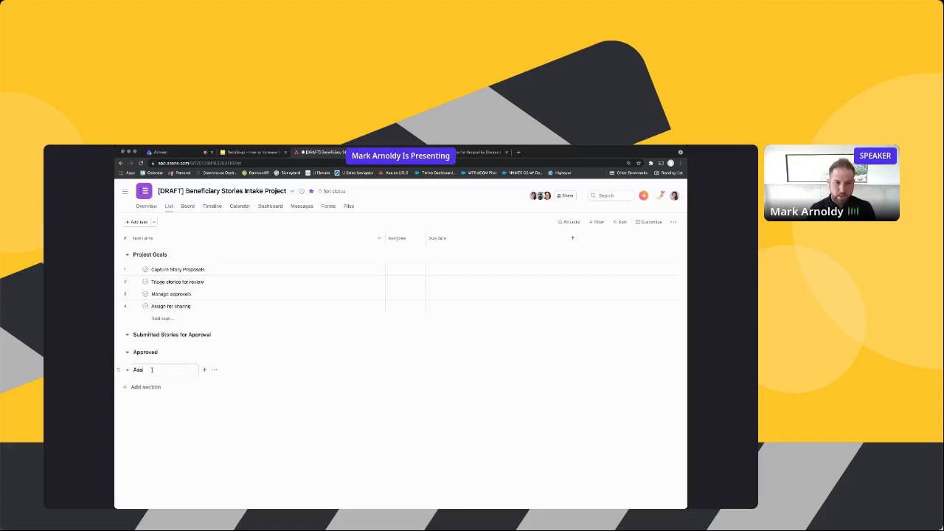
{"action": "type", "text": "gn but sharing"}
{"action": "left_click", "coordinate": [142, 388]}
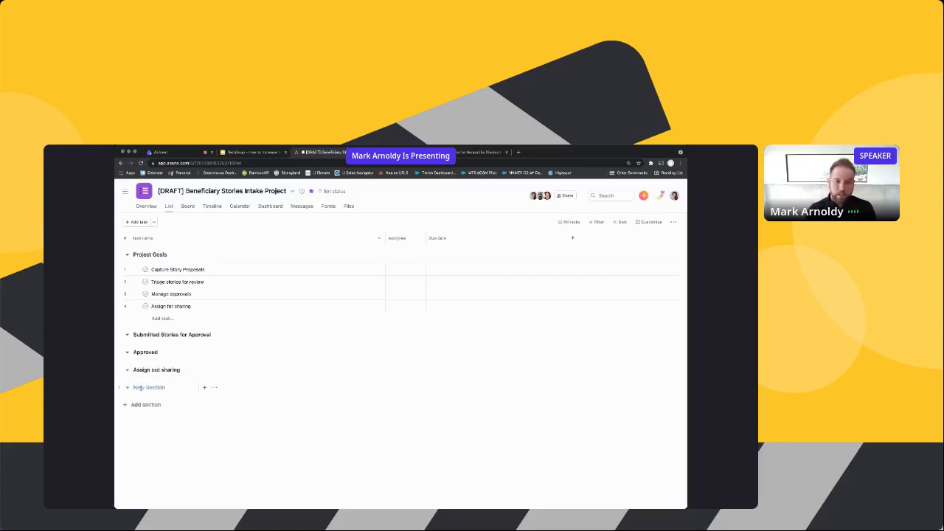
{"action": "type", "text": "Record"}
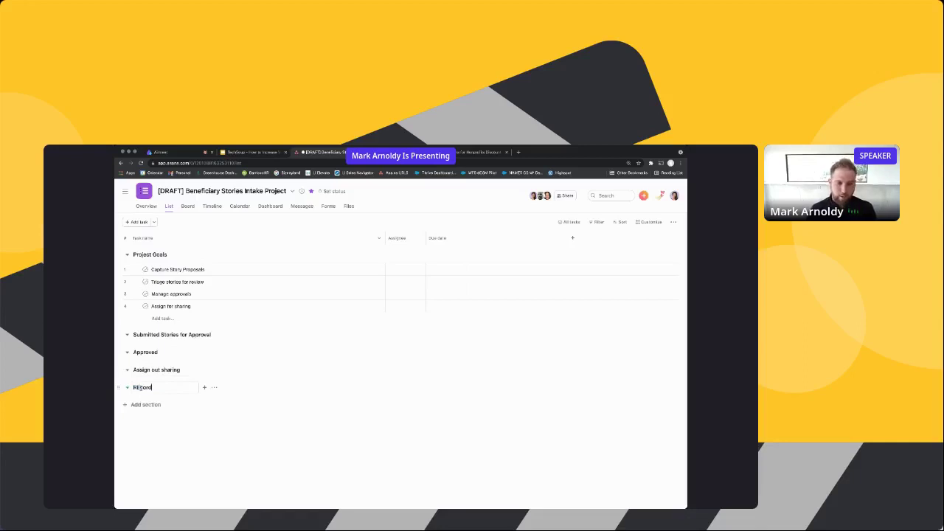
{"action": "type", "text": " history of shared stories"}
{"action": "left_click", "coordinate": [165, 352]}
Add the task "Story about flooding in China" to the Submitted Stories for Approval section and open its details
{"action": "left_click", "coordinate": [185, 336]}
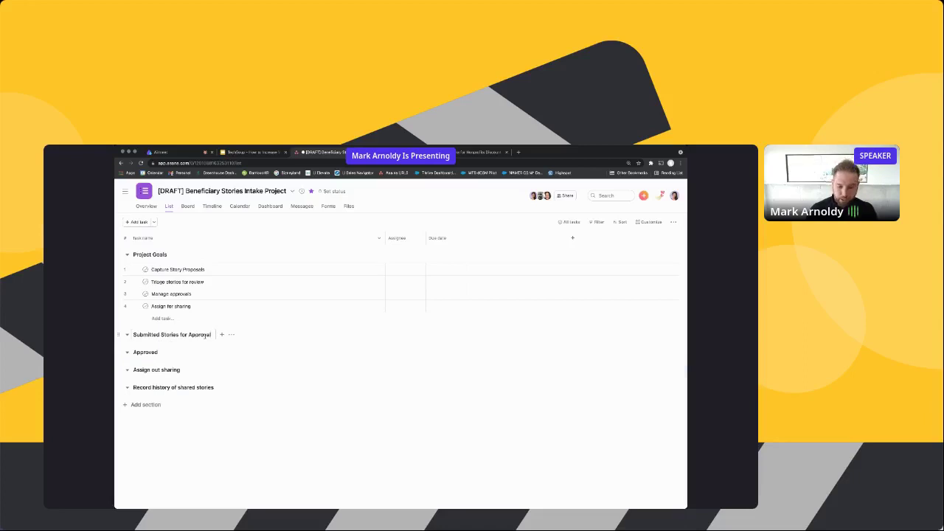
{"action": "key", "text": "Return"}
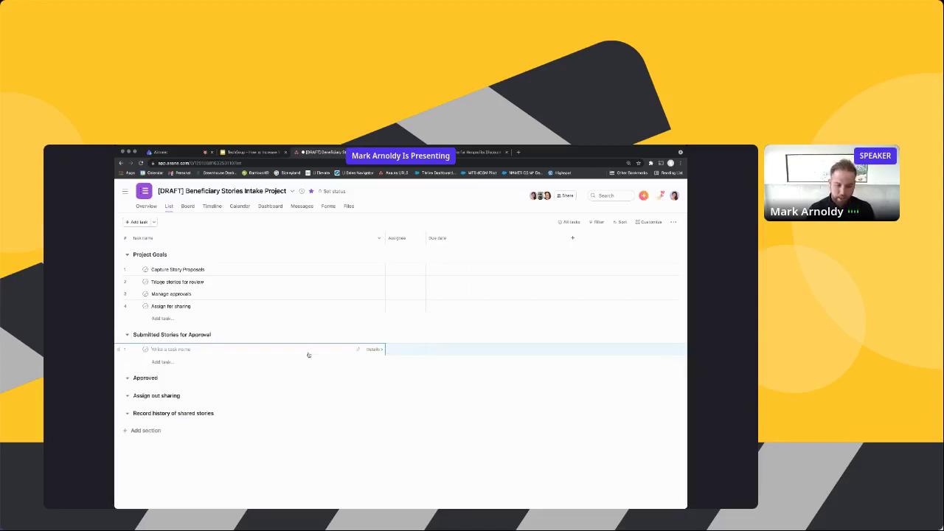
{"action": "type", "text": "Beory about flooding in China"}
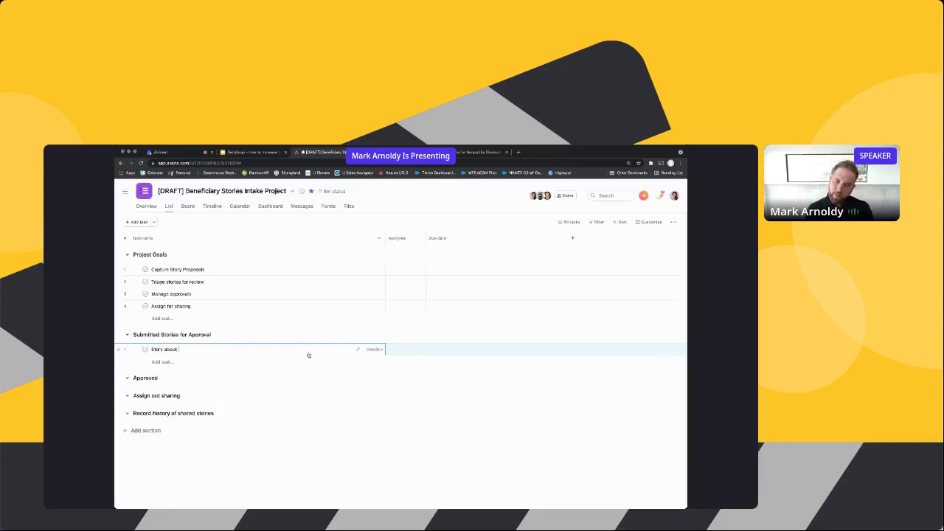
{"action": "left_click", "coordinate": [374, 348]}
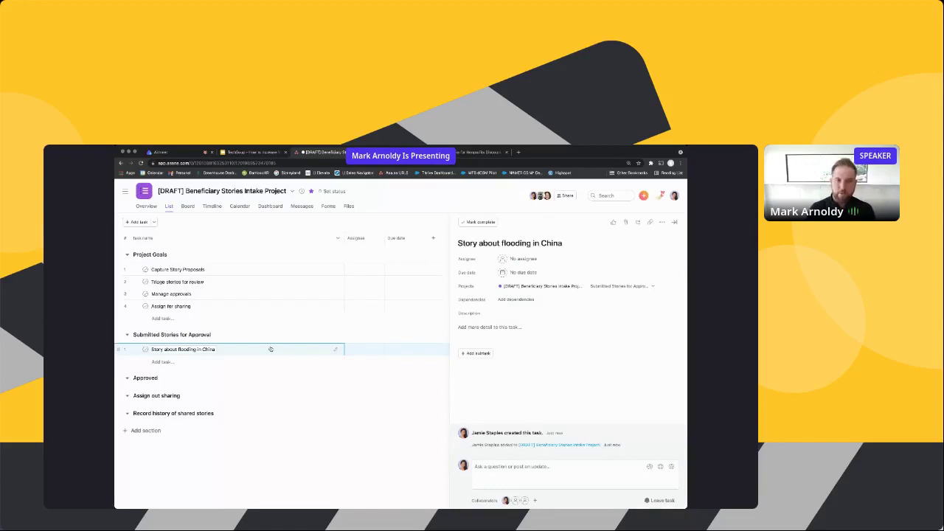
Open the description of the flooding story task for editing, and delete the task from the project
{"action": "left_click", "coordinate": [488, 326]}
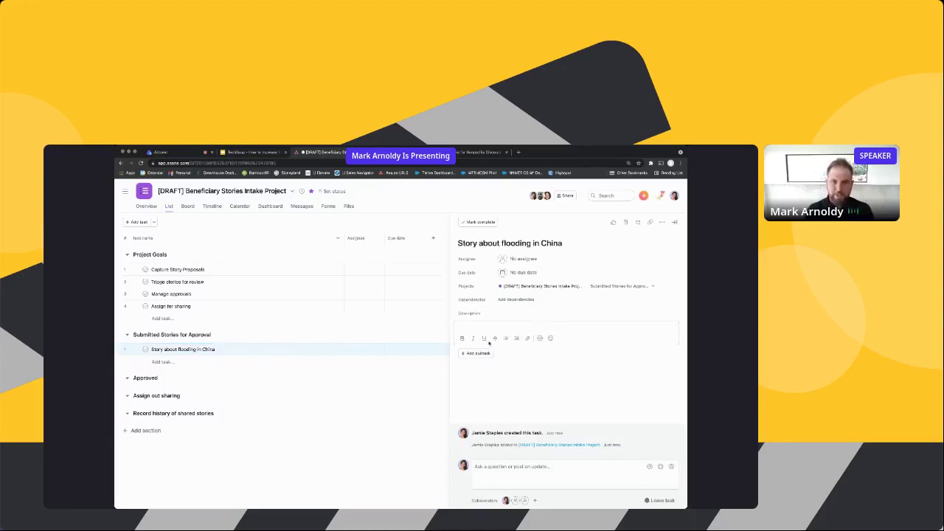
{"action": "left_click", "coordinate": [262, 349]}
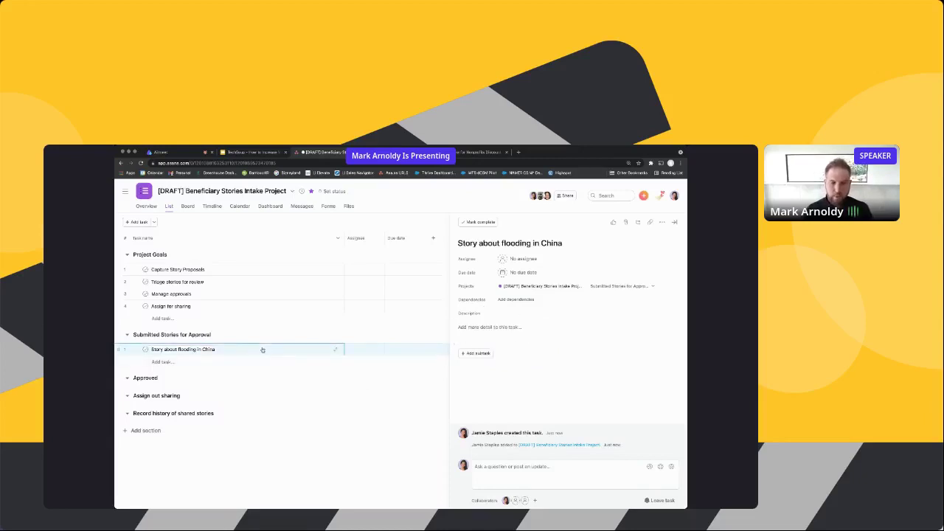
{"action": "key", "text": "Delete"}
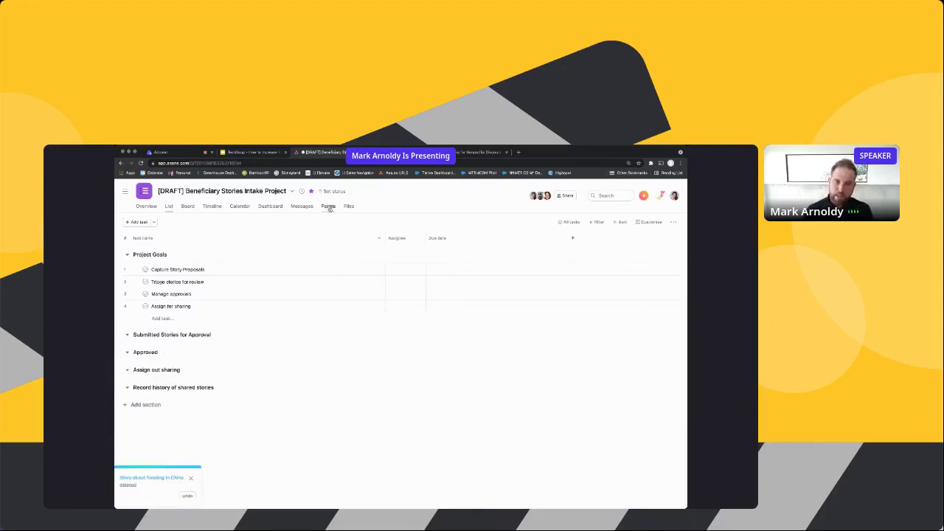
Create a form for the project and add the required single line text question "What is your role?"
{"action": "left_click", "coordinate": [328, 207]}
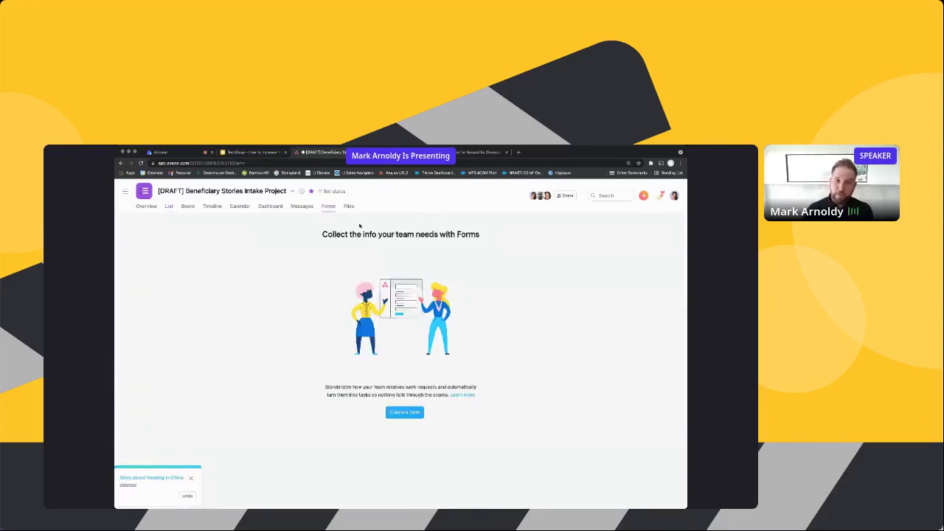
{"action": "left_click", "coordinate": [410, 412]}
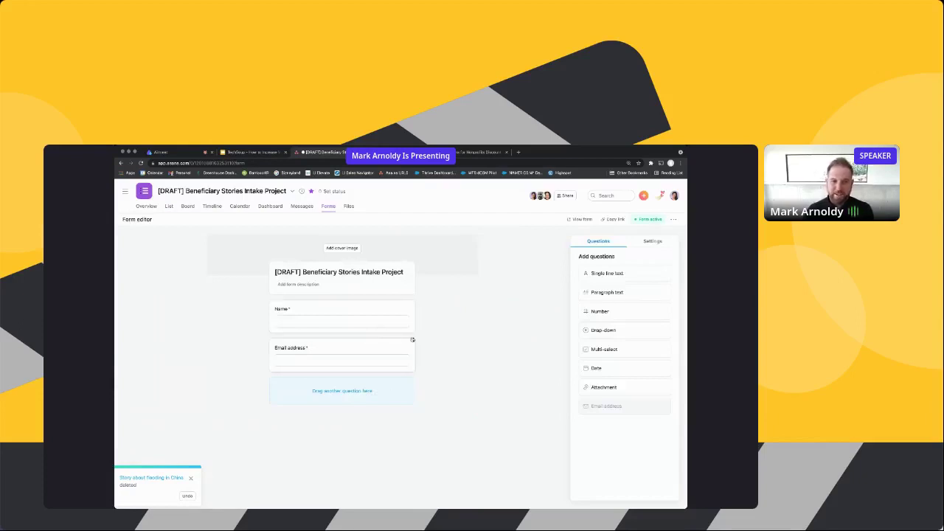
{"action": "left_click_drag", "start_coordinate": [601, 278], "coordinate": [330, 384]}
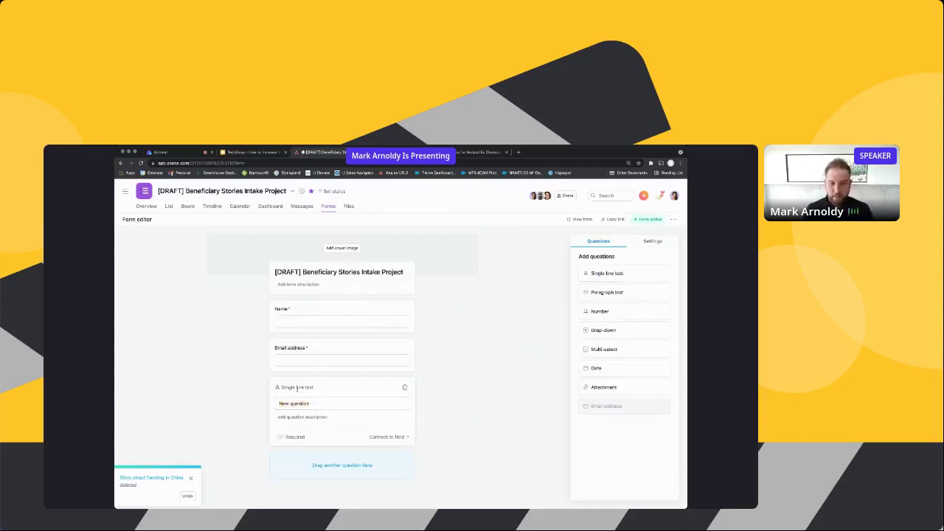
{"action": "type", "text": "What"}
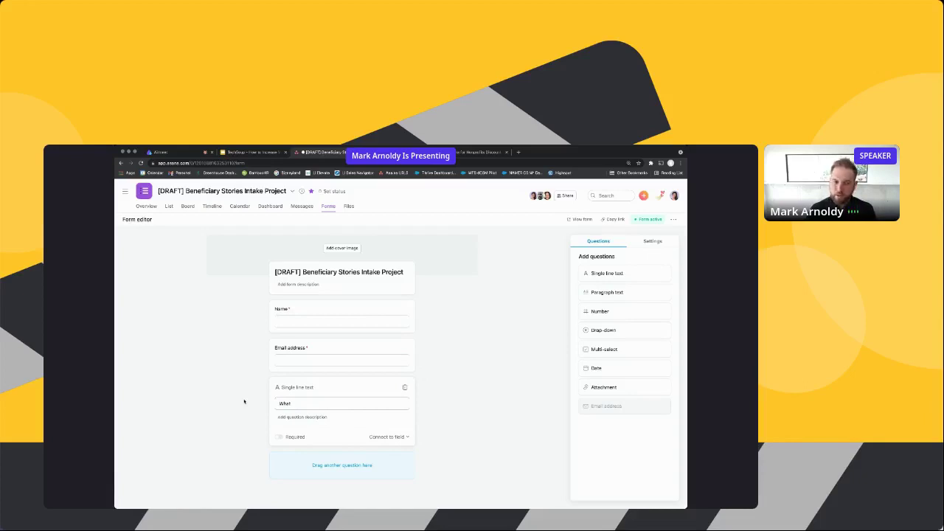
{"action": "type", "text": "your role?"}
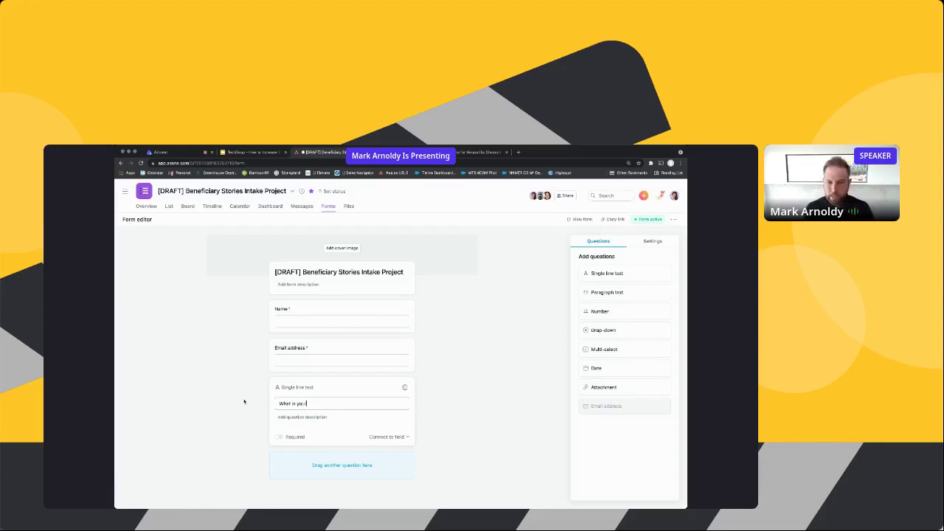
{"action": "left_click", "coordinate": [279, 436]}
{"action": "left_click", "coordinate": [438, 384]}
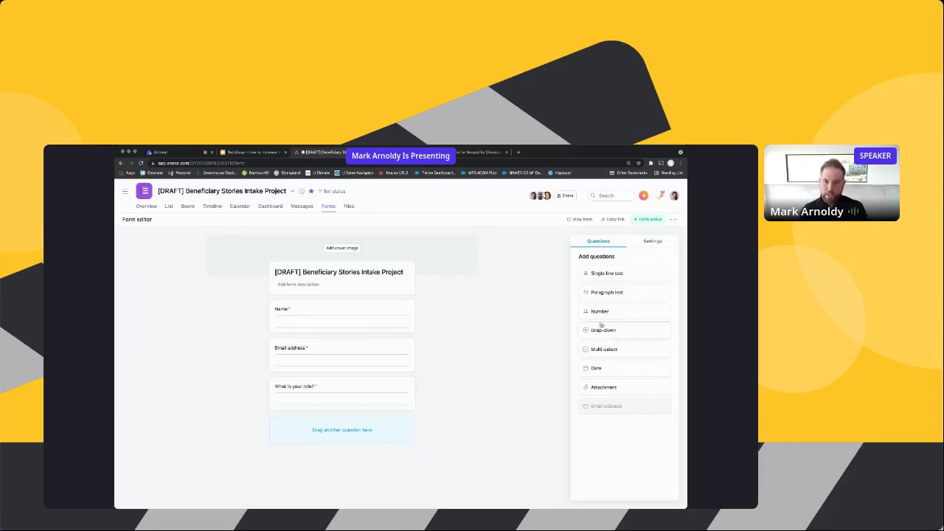
Add the drop-down question "What region is this story from?" to the form after the role question
{"action": "left_click_drag", "start_coordinate": [602, 330], "coordinate": [302, 435]}
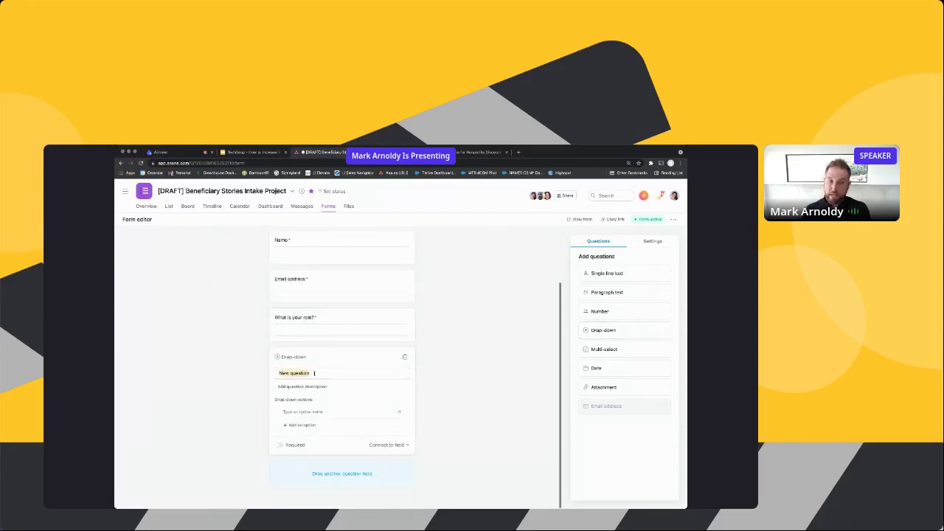
{"action": "type", "text": "What region is t"}
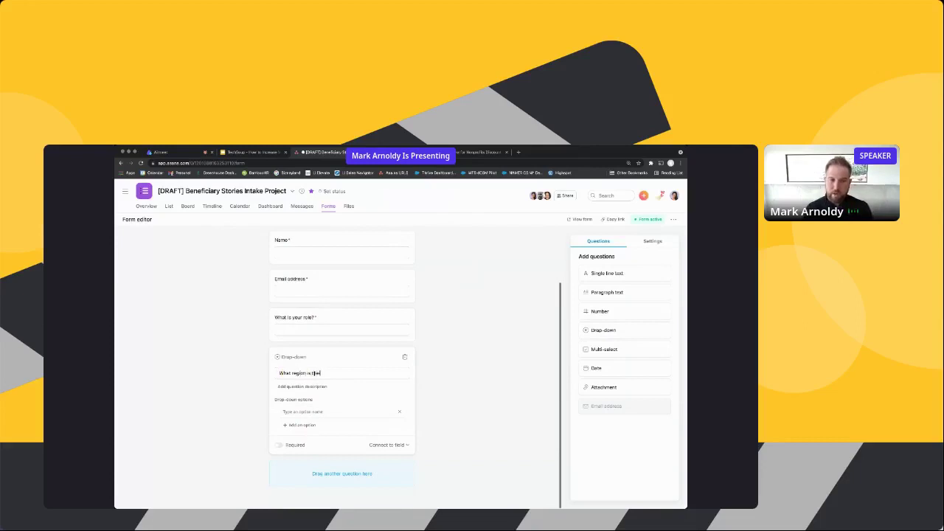
{"action": "type", "text": "his"}
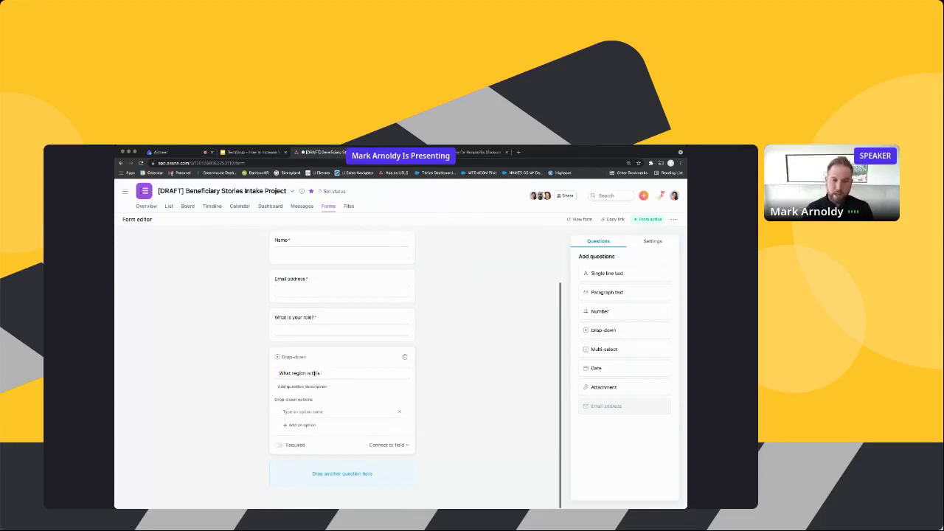
{"action": "type", "text": " story from?"}
{"action": "left_click", "coordinate": [468, 368]}
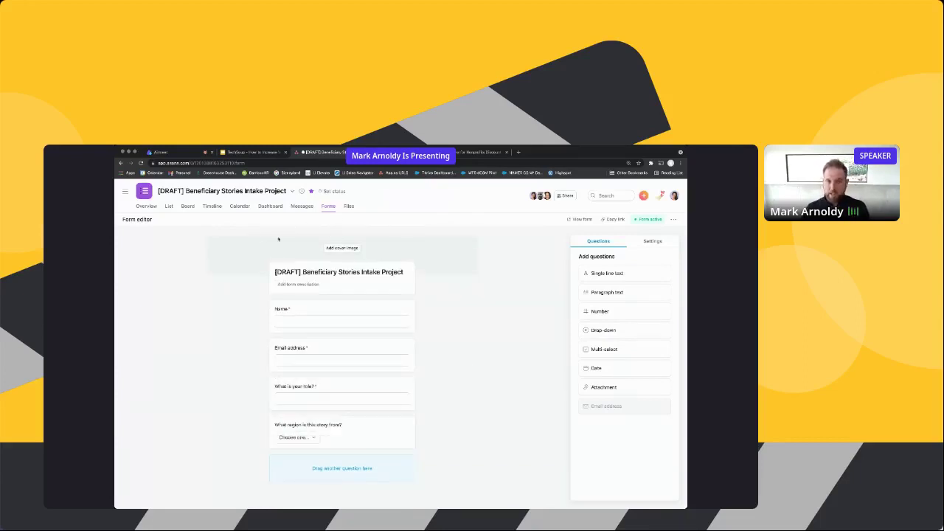
Review the project's sections in the List view and the form's questions, and return to the List view
{"action": "left_click", "coordinate": [169, 206]}
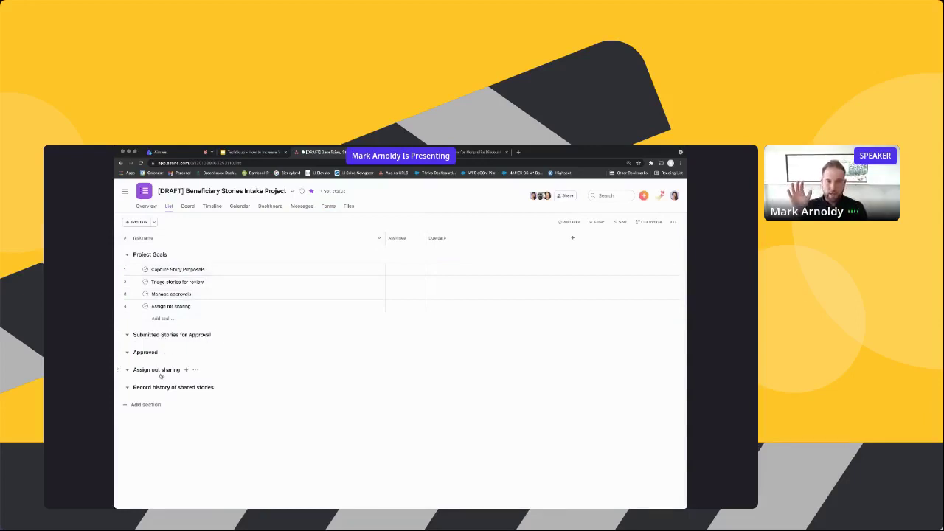
{"action": "left_click", "coordinate": [328, 206]}
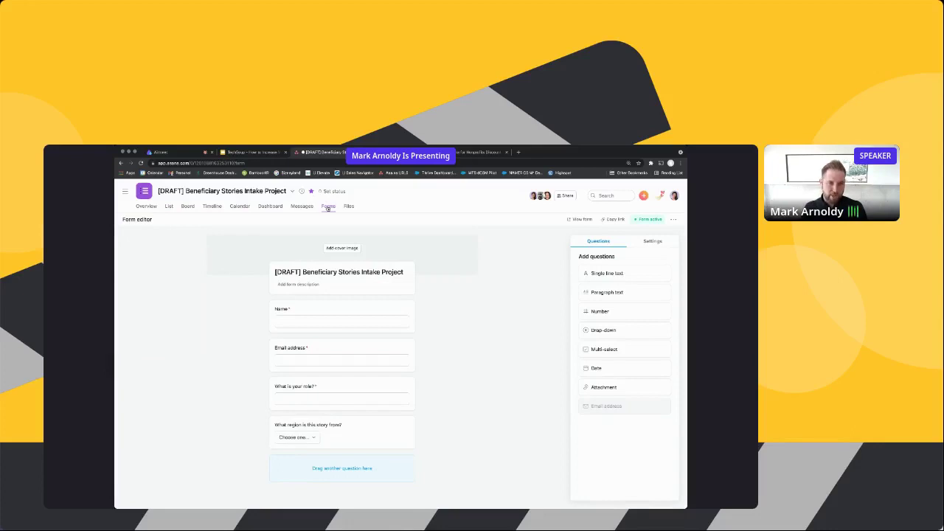
{"action": "left_click", "coordinate": [174, 207]}
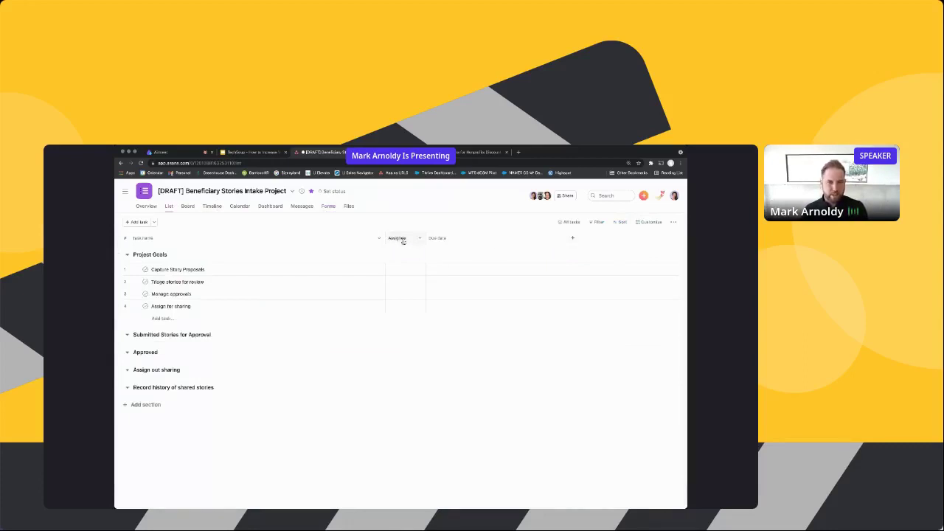
Start a new drop-down field titled Country, recolor its first option pink and name that option China
{"action": "left_click", "coordinate": [562, 238]}
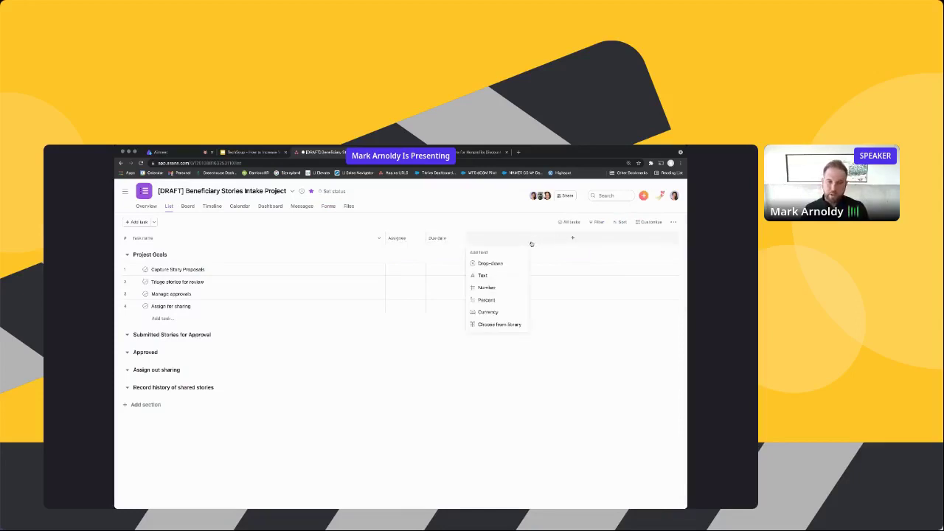
{"action": "left_click", "coordinate": [491, 264]}
{"action": "type", "text": "Country"}
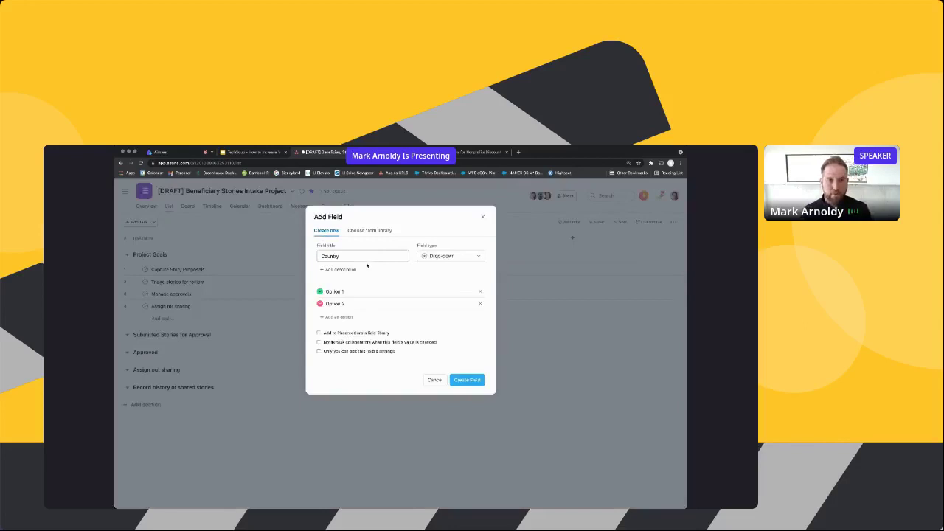
{"action": "left_click", "coordinate": [319, 291]}
{"action": "left_click", "coordinate": [269, 302]}
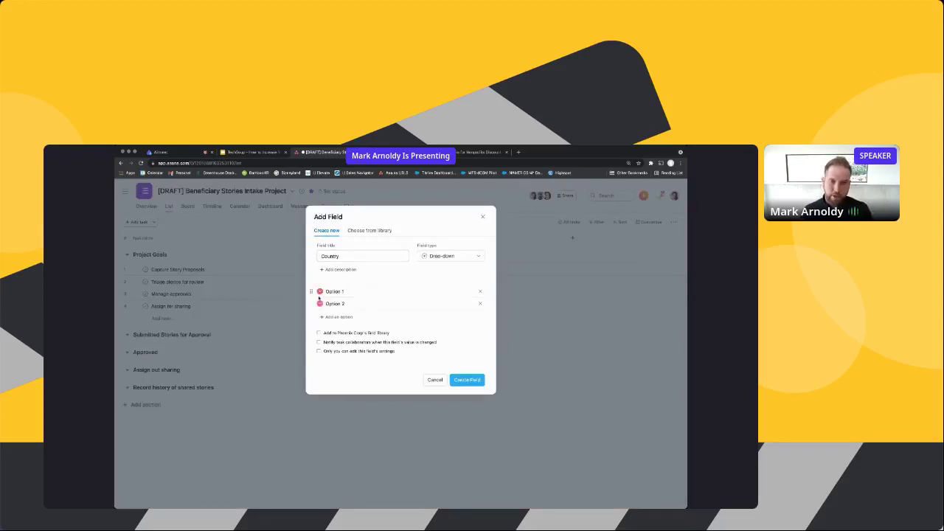
{"action": "triple_click", "coordinate": [375, 296]}
{"action": "type", "text": "China"}
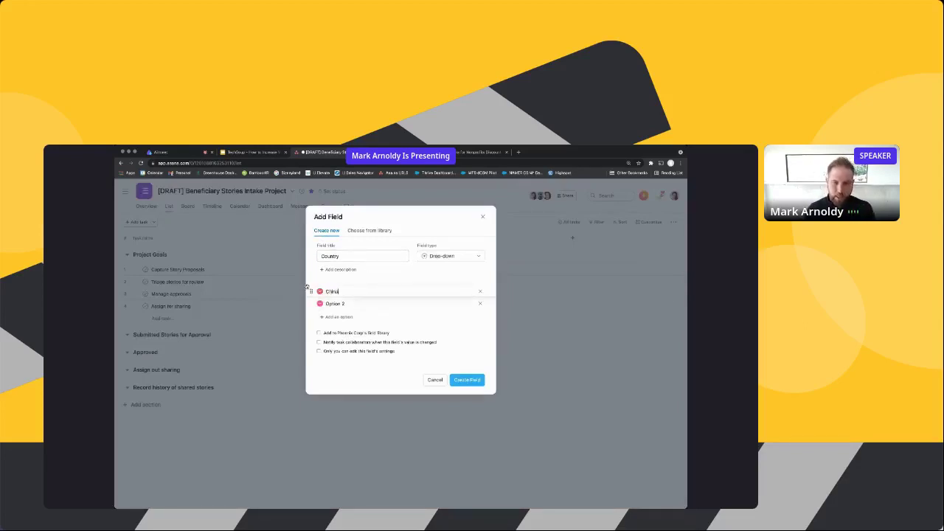
Name the second option India, add a third option Nepal, and create the Country field
{"action": "triple_click", "coordinate": [354, 303]}
{"action": "key", "text": "BackSpace"}
{"action": "type", "text": "India"}
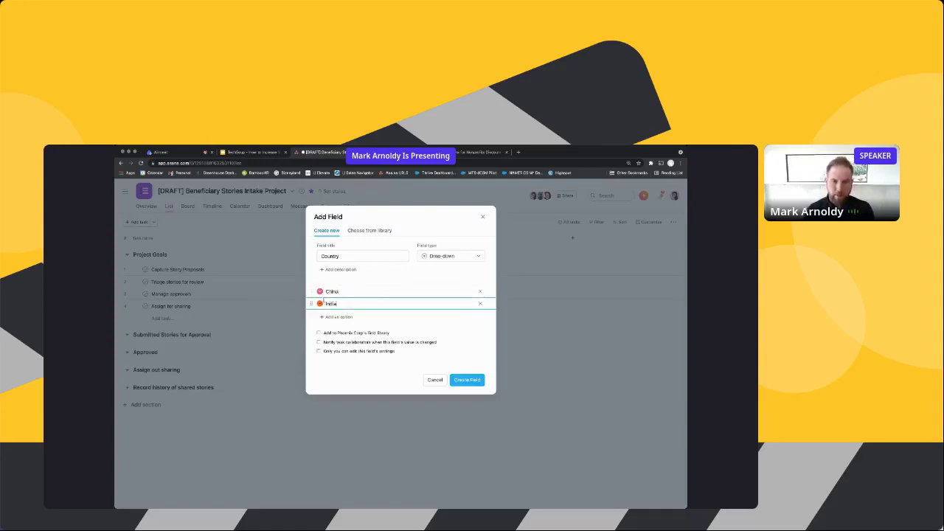
{"action": "key", "text": "Return"}
{"action": "type", "text": "Nepal"}
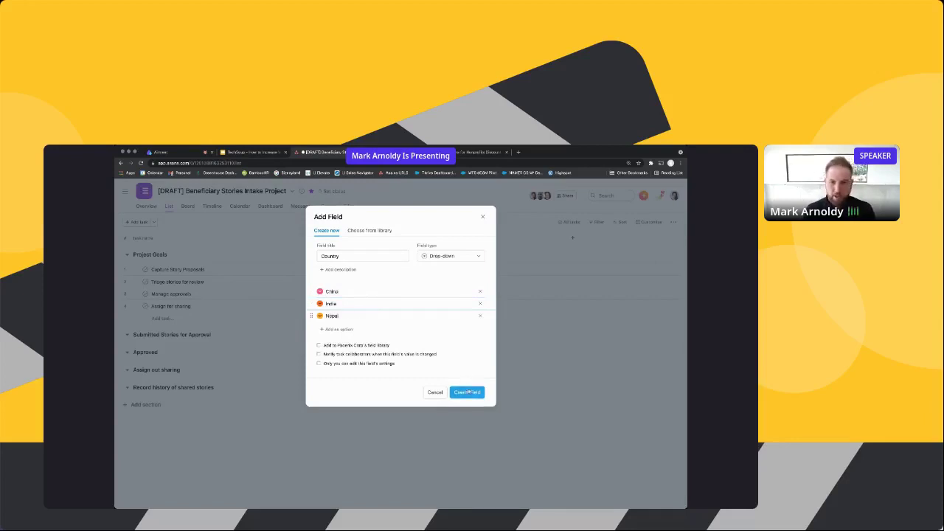
{"action": "left_click", "coordinate": [467, 391]}
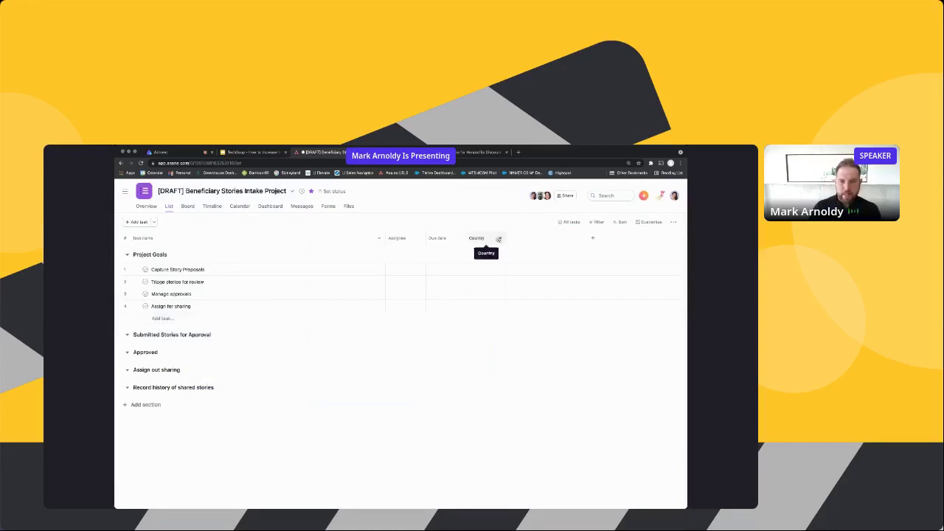
Look over the Country column's options, the project's customization settings and the gallery of preset rules
{"action": "left_click", "coordinate": [499, 239]}
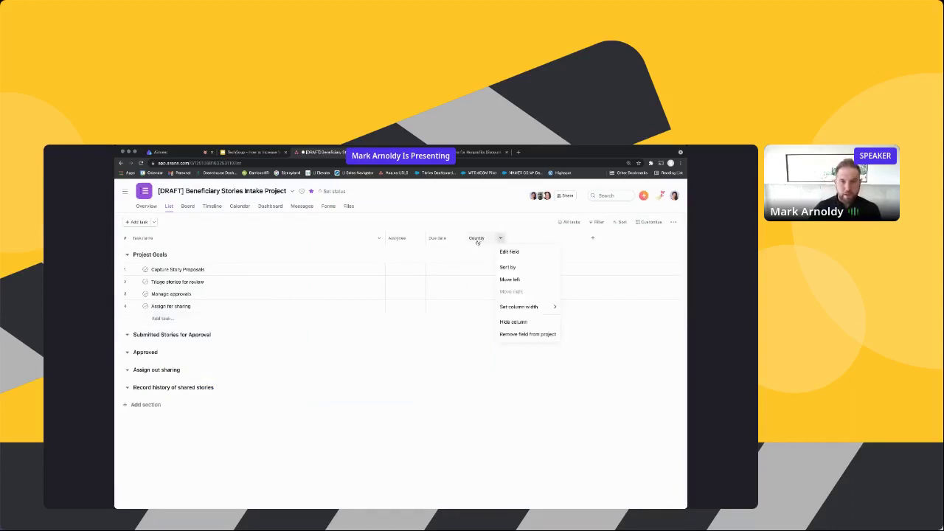
{"action": "left_click", "coordinate": [469, 342]}
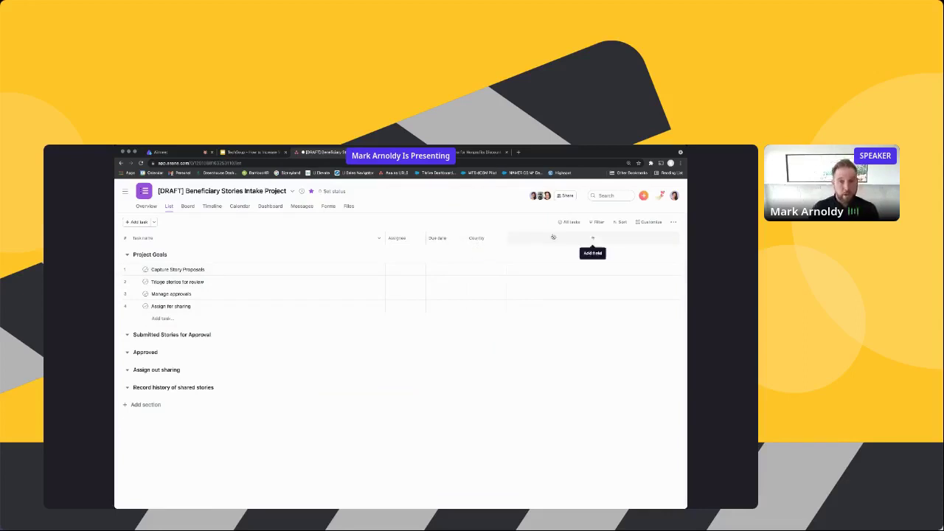
{"action": "left_click", "coordinate": [650, 223]}
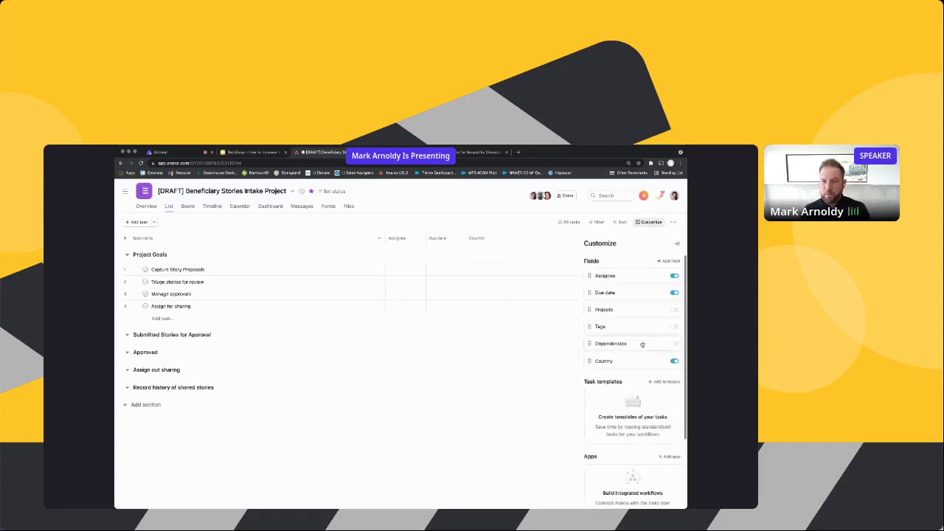
{"action": "scroll", "coordinate": [634, 353], "scroll_direction": "down", "scroll_amount": 3}
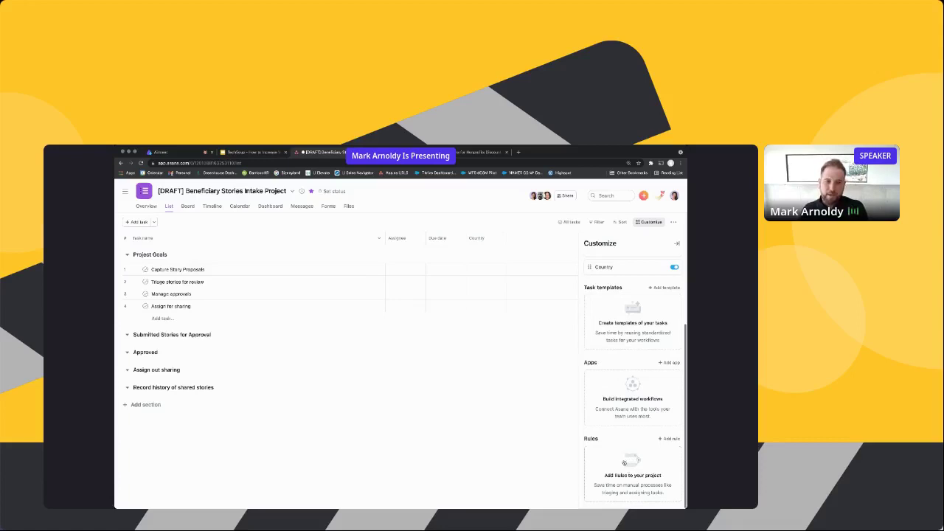
{"action": "left_click", "coordinate": [623, 462]}
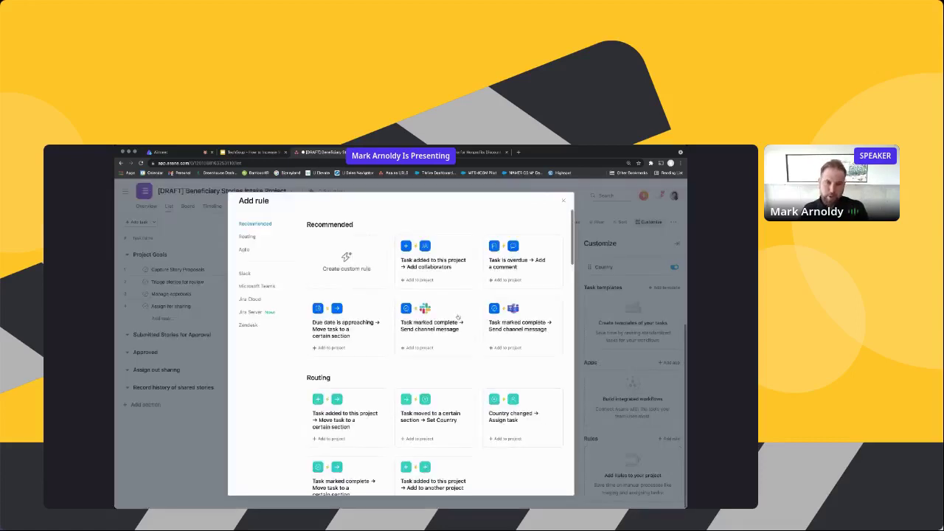
{"action": "left_click", "coordinate": [564, 201]}
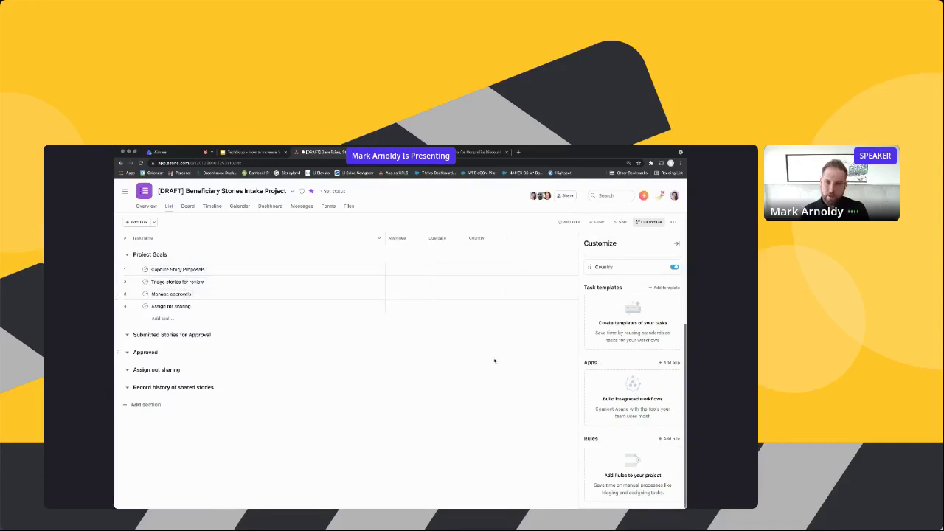
Start a custom rule for the project and name it "Task added > assign for review"
{"action": "left_click", "coordinate": [671, 441]}
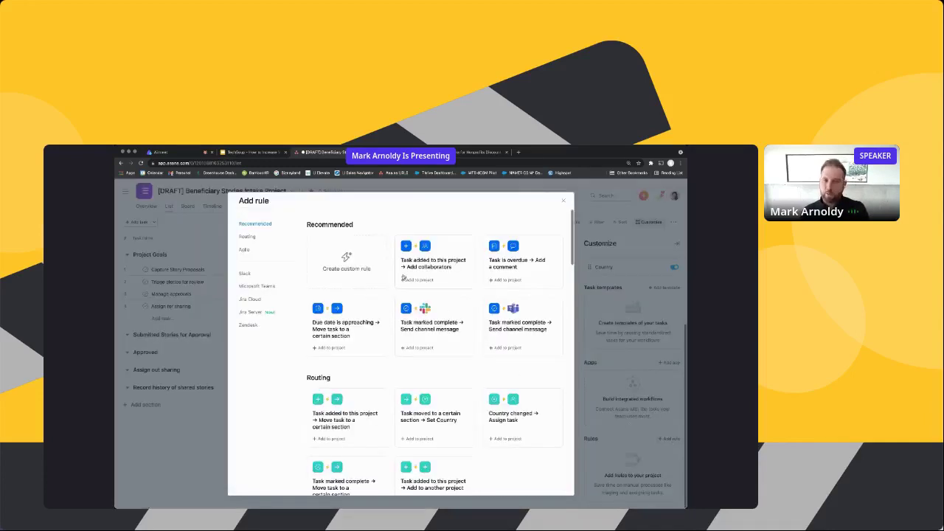
{"action": "left_click", "coordinate": [349, 261]}
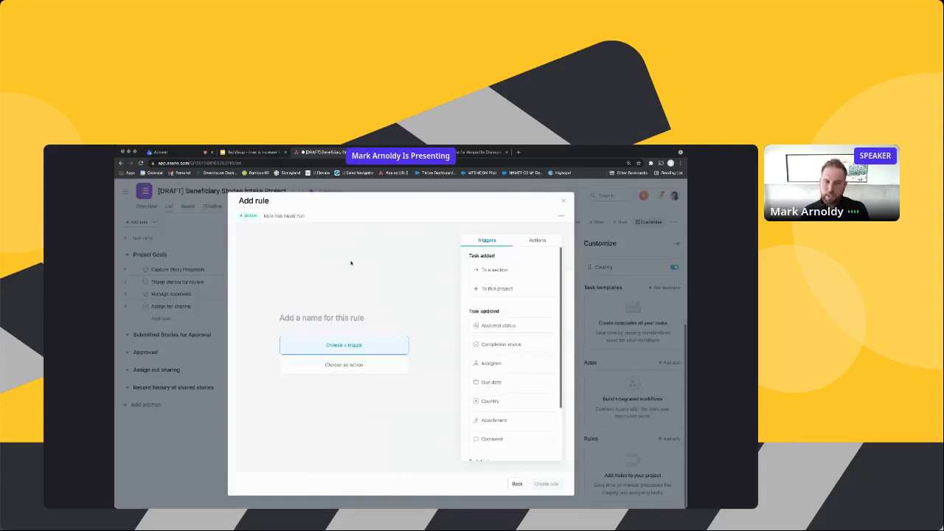
{"action": "left_click", "coordinate": [343, 307]}
{"action": "type", "text": "Task"}
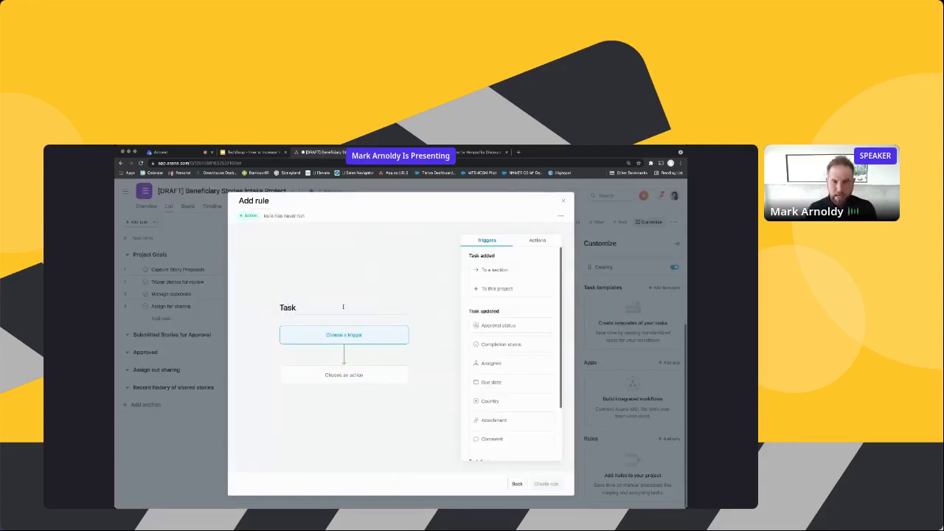
{"action": "type", "text": " added >As"}
{"action": "key", "text": "BackSpace"}
{"action": "key", "text": "BackSpace"}
{"action": "type", "text": "ass"}
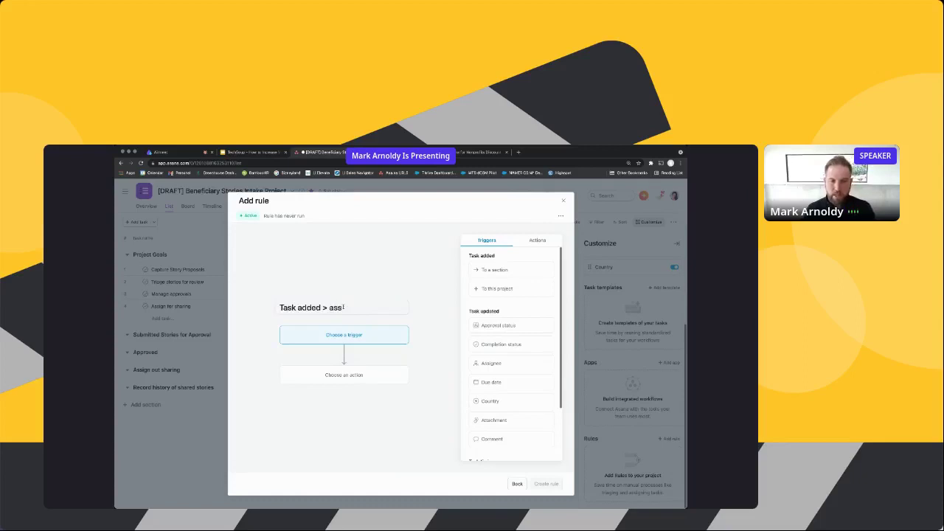
{"action": "type", "text": "ign for review"}
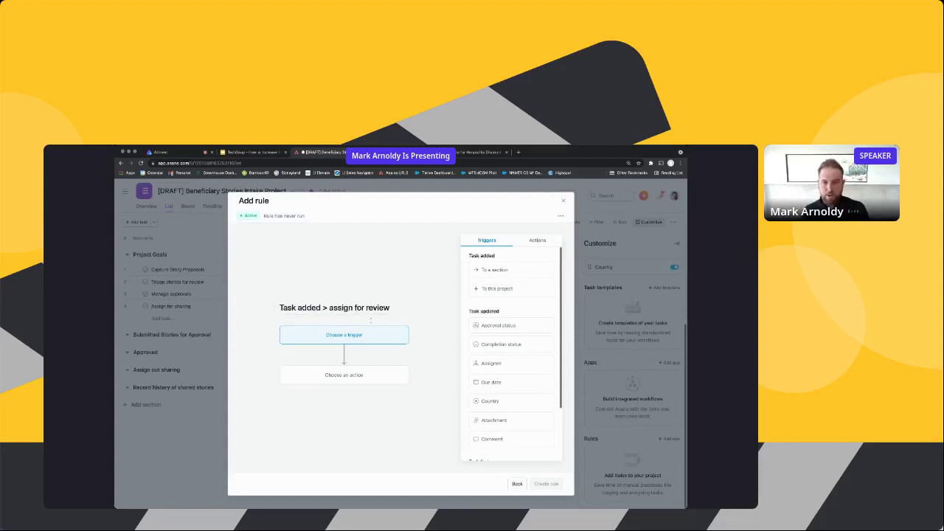
Set the rule to trigger when a task is added to this project and to assign it to the reviewing colleague
{"action": "left_click", "coordinate": [501, 292]}
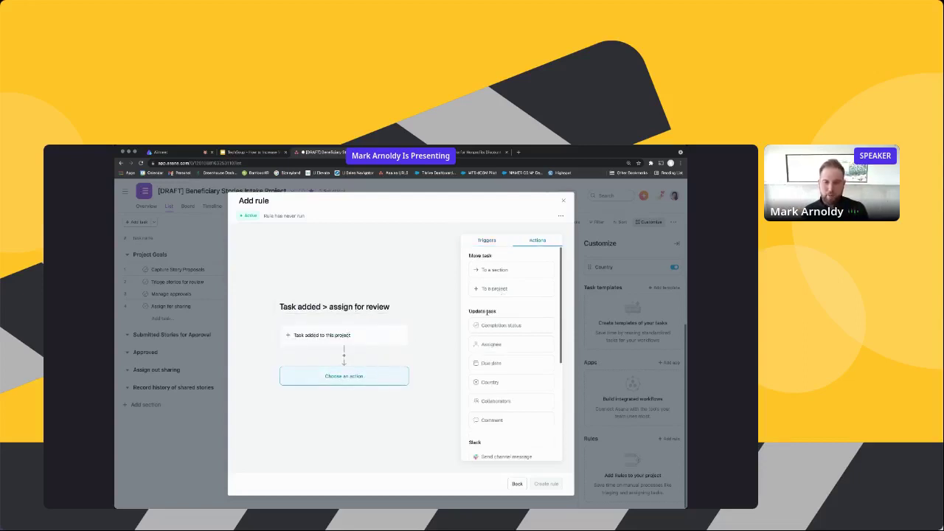
{"action": "left_click", "coordinate": [499, 344]}
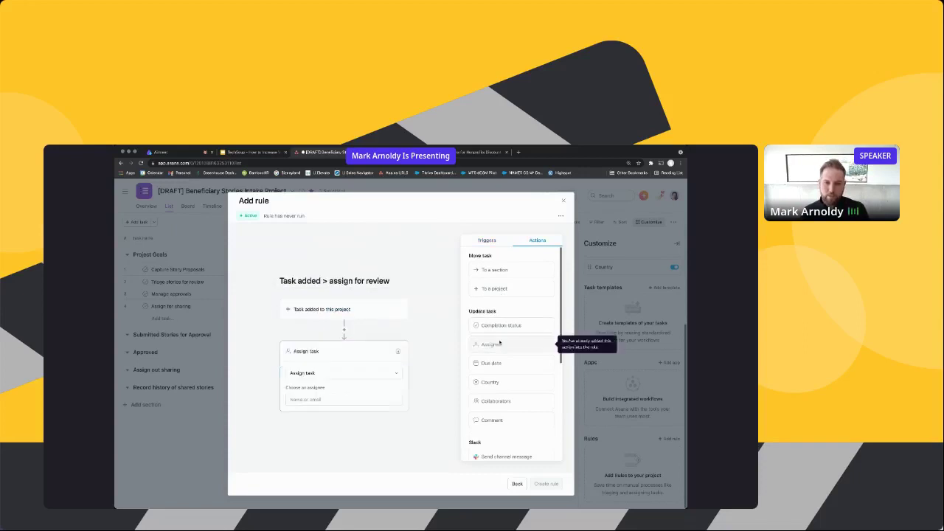
{"action": "left_click", "coordinate": [350, 398]}
{"action": "type", "text": "mose"}
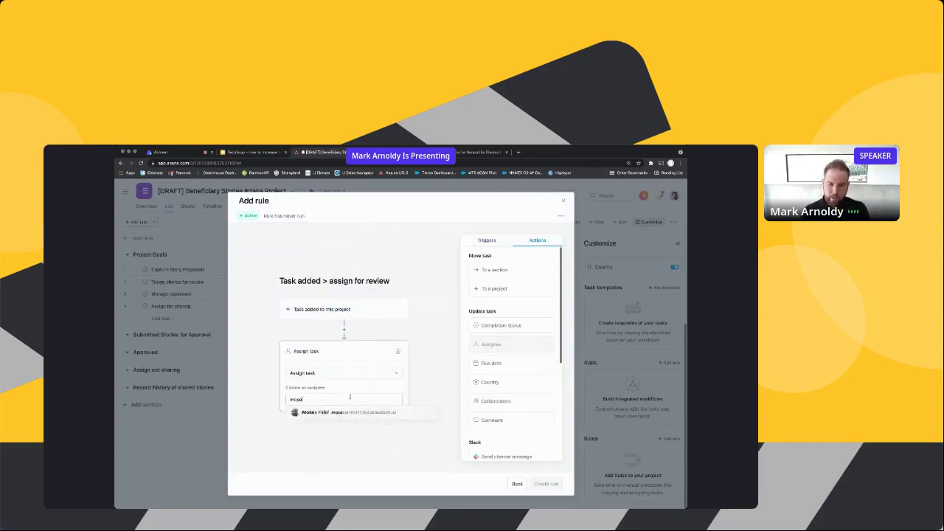
{"action": "left_click", "coordinate": [317, 413]}
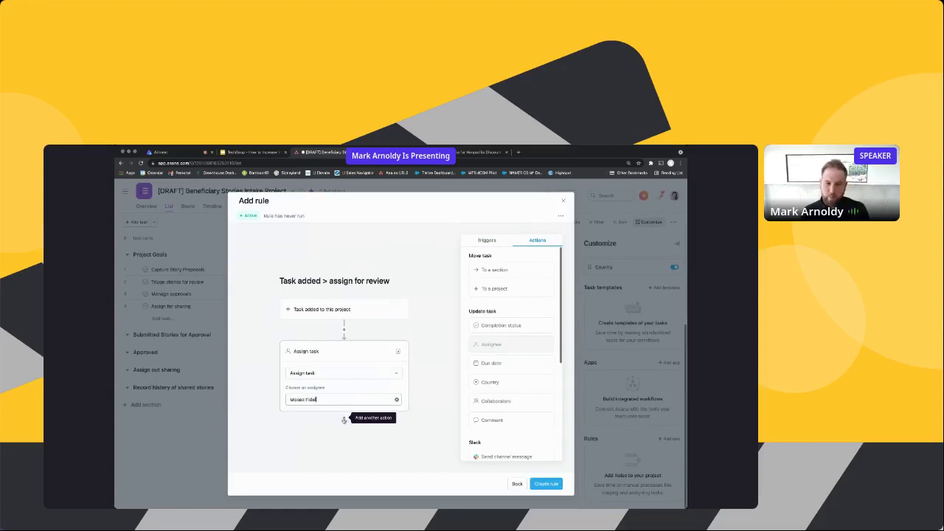
Add a comment action mentioning the assignee: "please review this submission within 48 hours and mark for "Approval" if you think it's ready.", and create the rule
{"action": "left_click", "coordinate": [343, 420]}
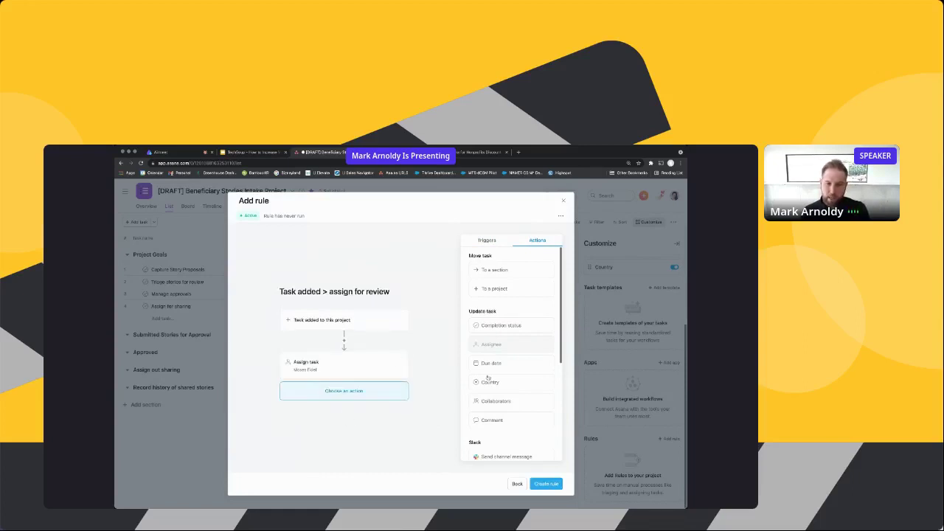
{"action": "left_click", "coordinate": [500, 418]}
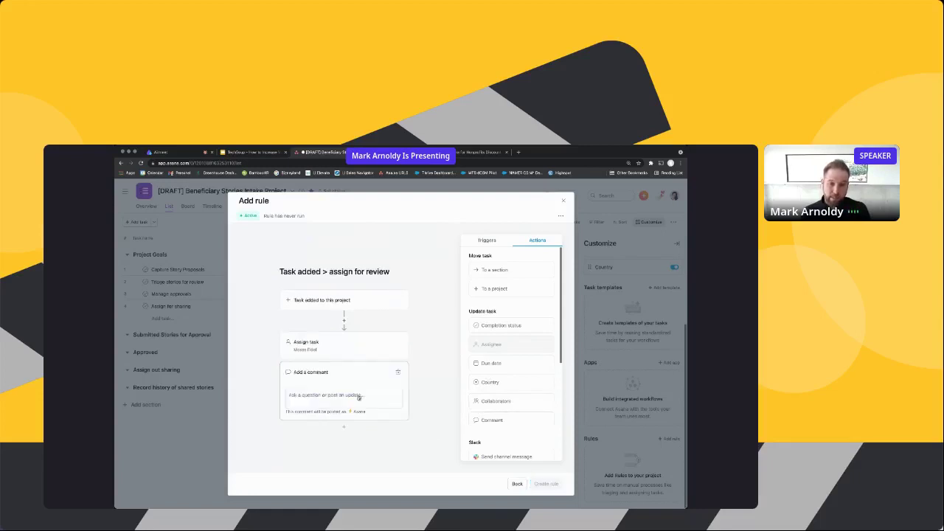
{"action": "type", "text": "@Mos"}
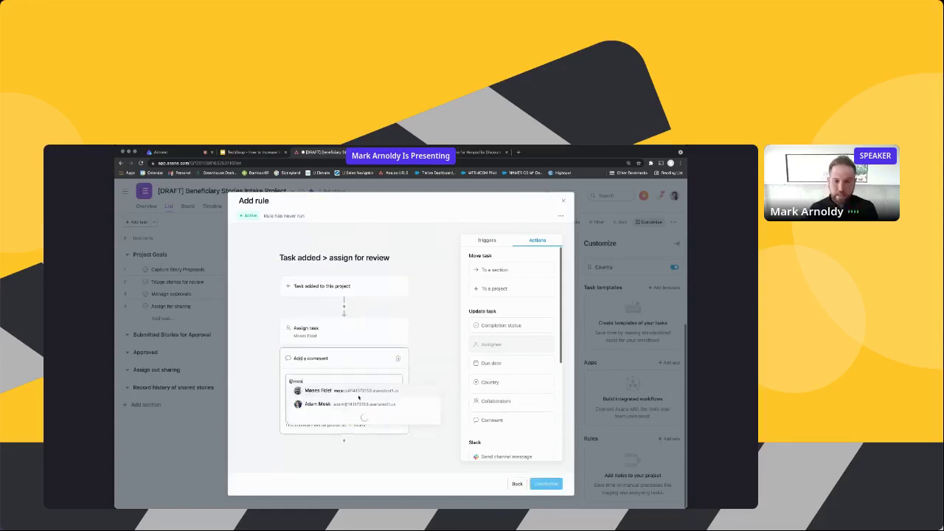
{"action": "key", "text": "Return"}
{"action": "type", "text": "please review"}
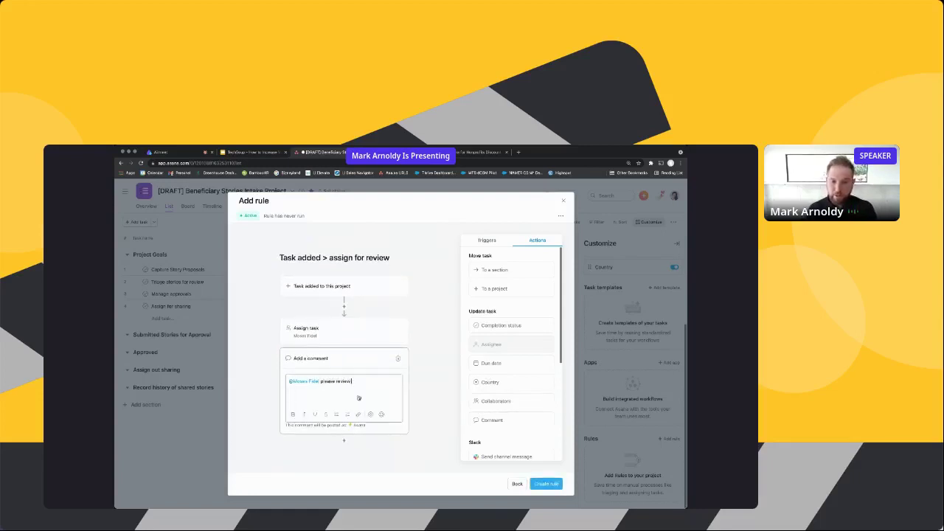
{"action": "type", "text": " this submission within 48 hours and mark"}
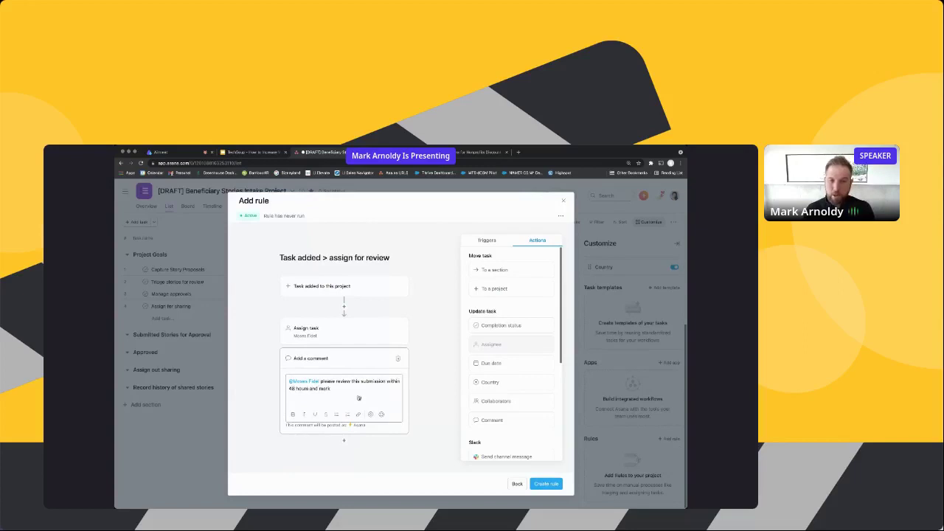
{"action": "type", "text": " for \"Asproval\" if you think "}
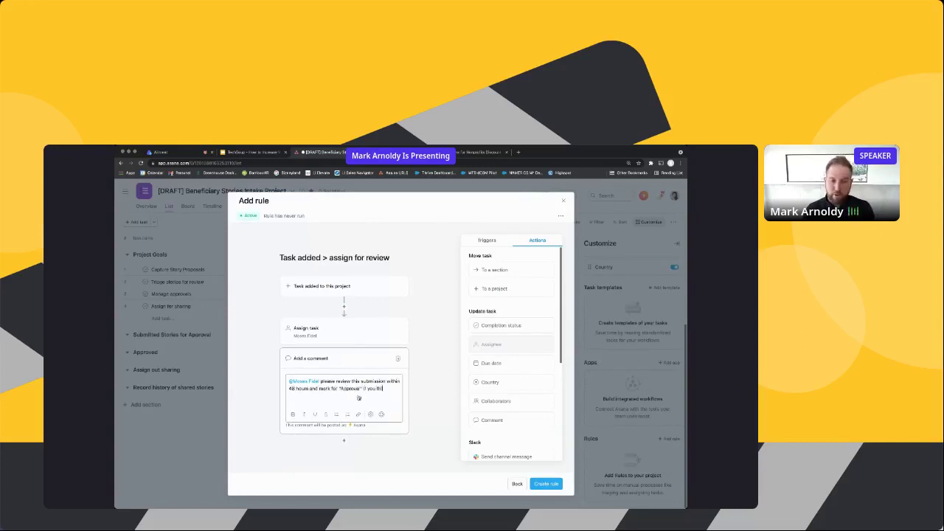
{"action": "type", "text": "it's ready."}
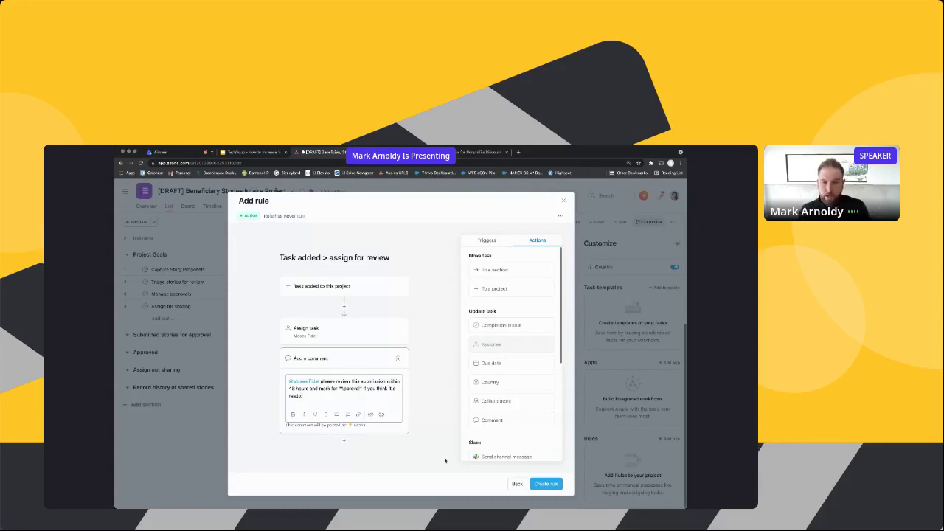
{"action": "left_click", "coordinate": [444, 460]}
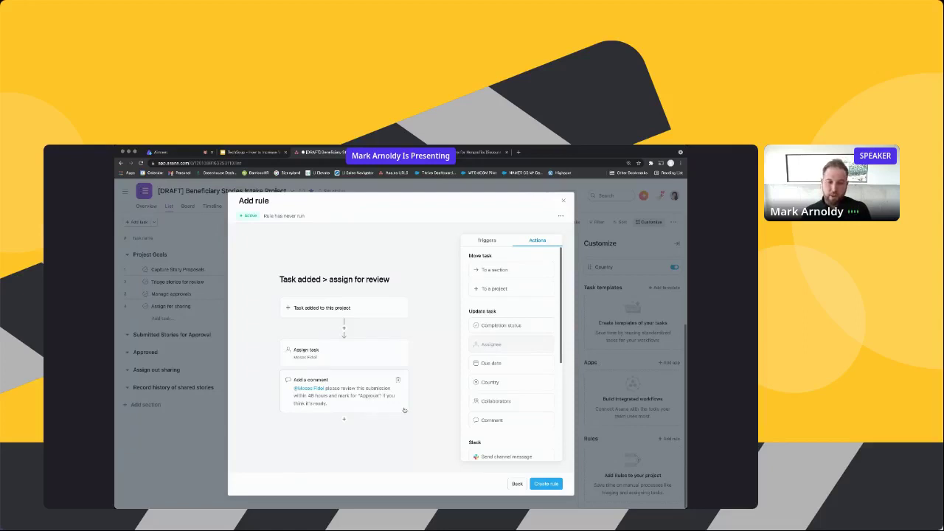
{"action": "left_click", "coordinate": [546, 483]}
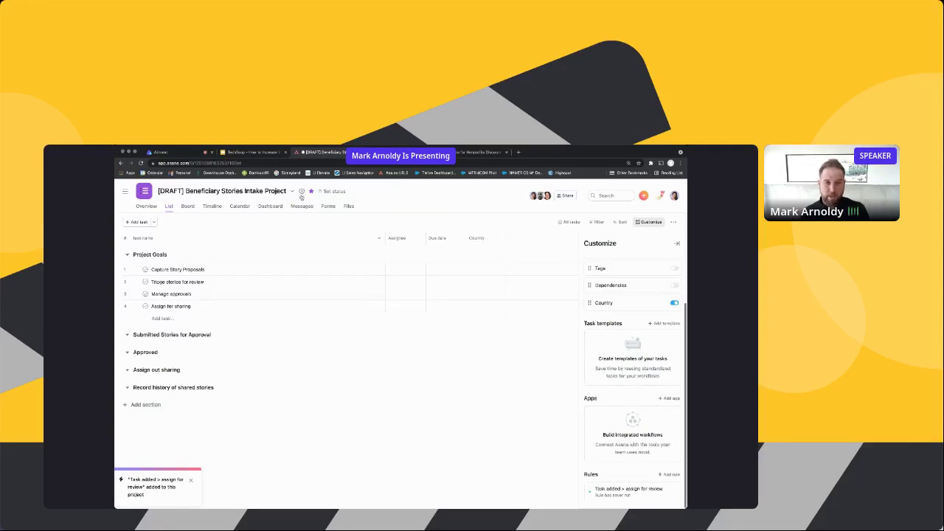
Check the draft project's form, and open the [FINAL] Beneficiary Stories Intake Project with the sidebar hidden
{"action": "left_click", "coordinate": [328, 207]}
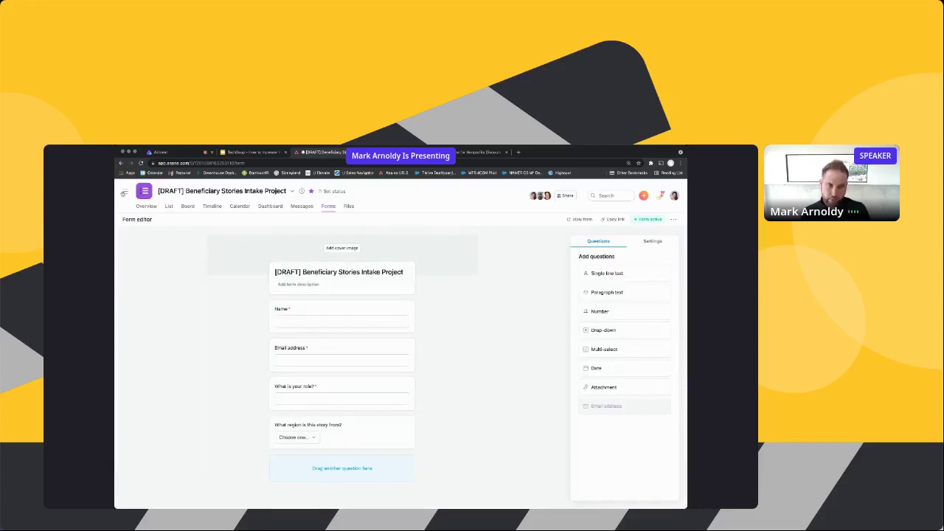
{"action": "left_click", "coordinate": [124, 192]}
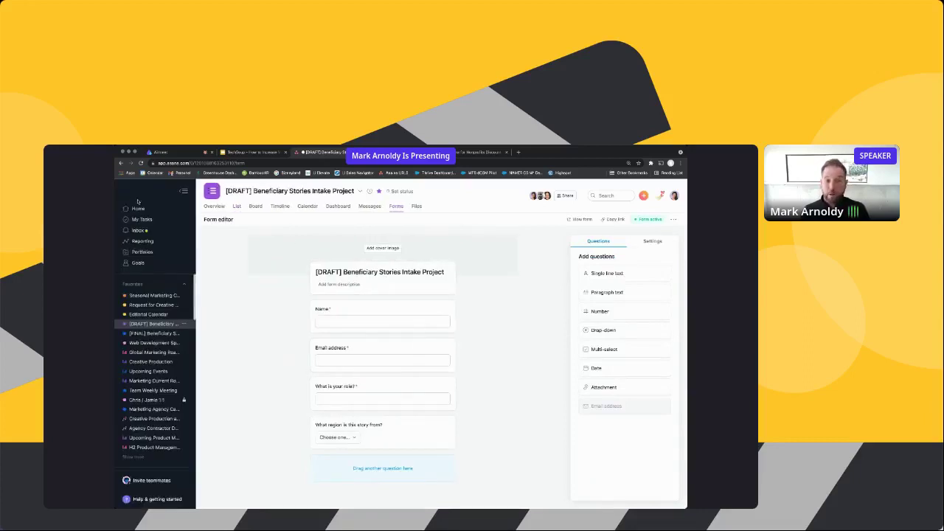
{"action": "left_click", "coordinate": [168, 333]}
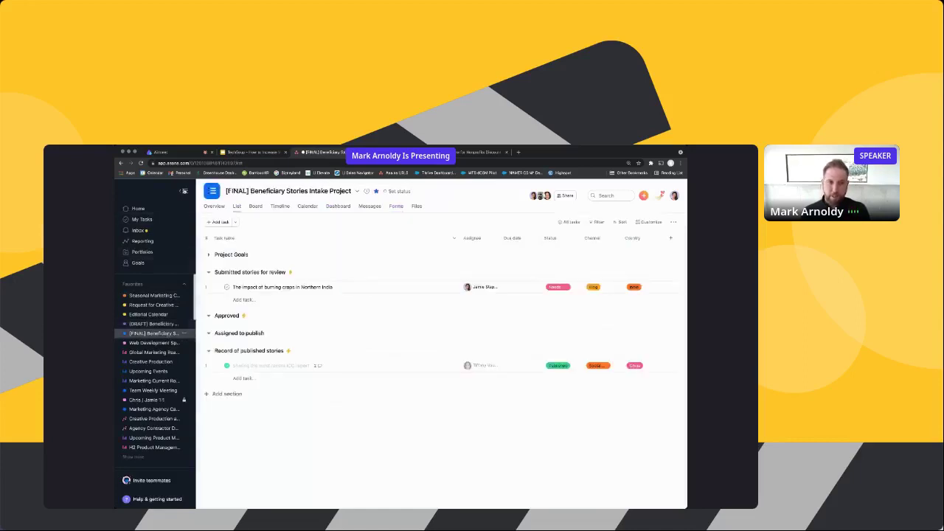
{"action": "left_click", "coordinate": [184, 191]}
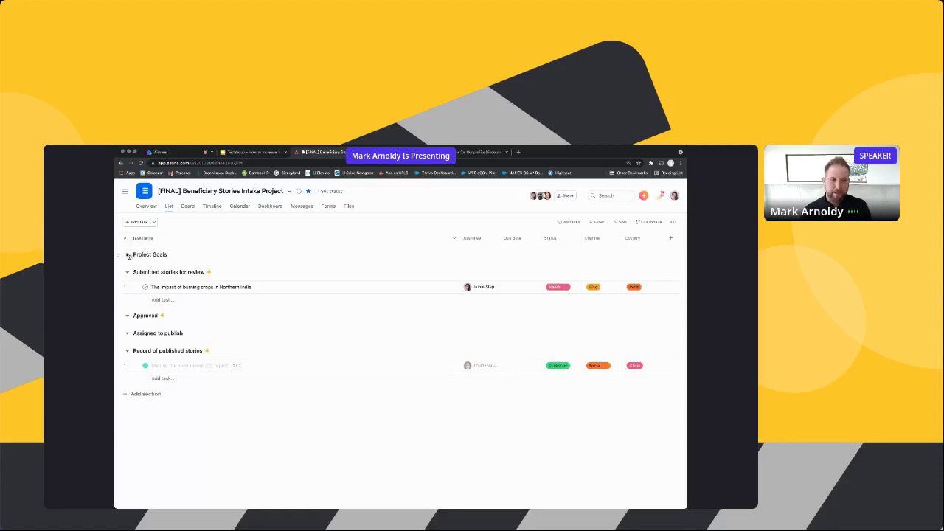
Expand the Project Goals section and view the Channel and Status options of the burning crops story
{"action": "left_click", "coordinate": [127, 254]}
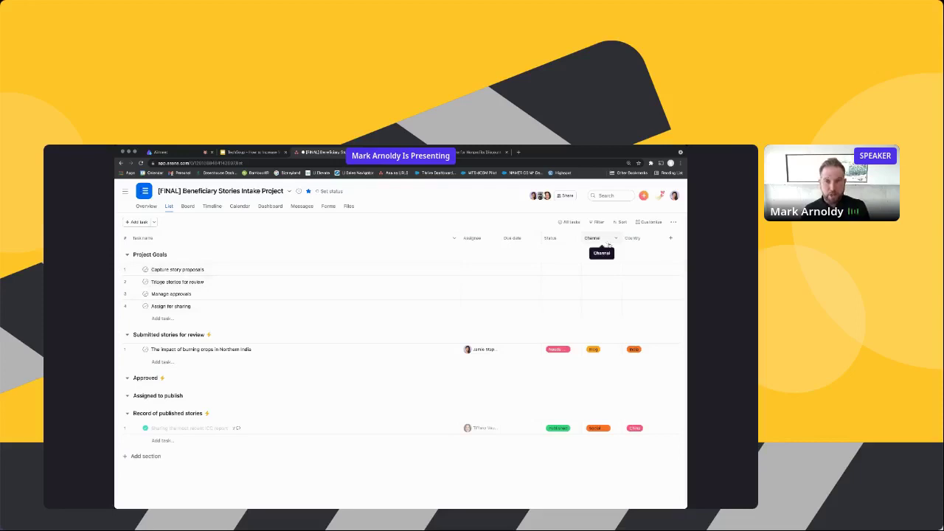
{"action": "left_click", "coordinate": [616, 351]}
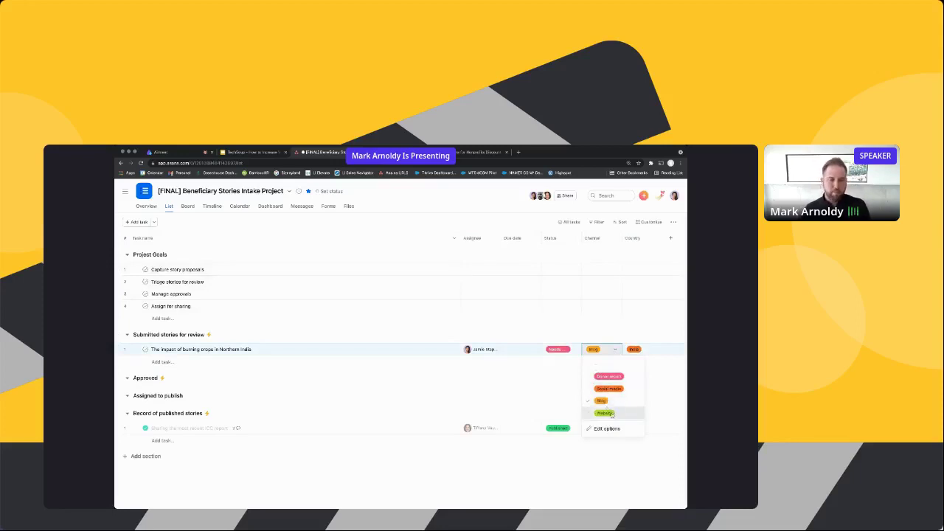
{"action": "left_click", "coordinate": [562, 349]}
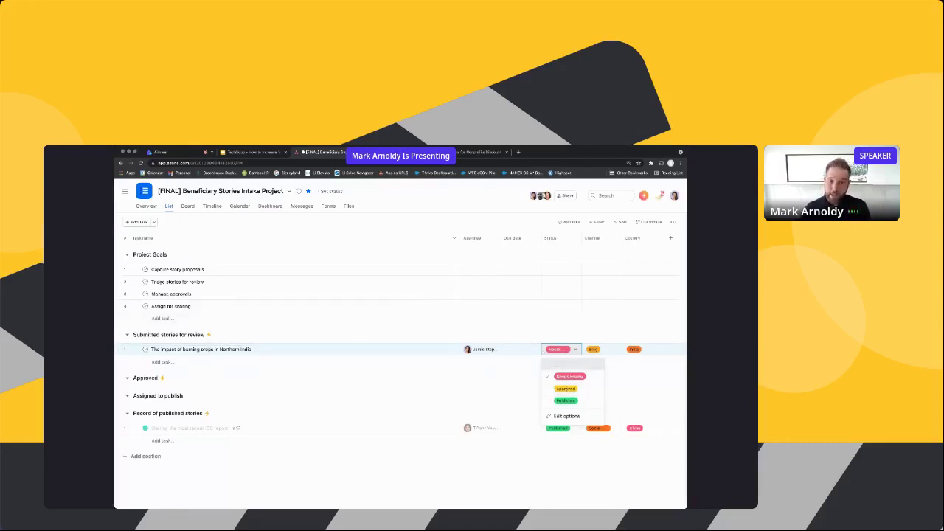
Review the triggers and actions of the "Task Added > Triage", "Approved > Assigned to publish" and "Task completed > move to record" rules
{"action": "left_click", "coordinate": [649, 222]}
{"action": "scroll", "coordinate": [651, 310], "scroll_direction": "down", "scroll_amount": 5}
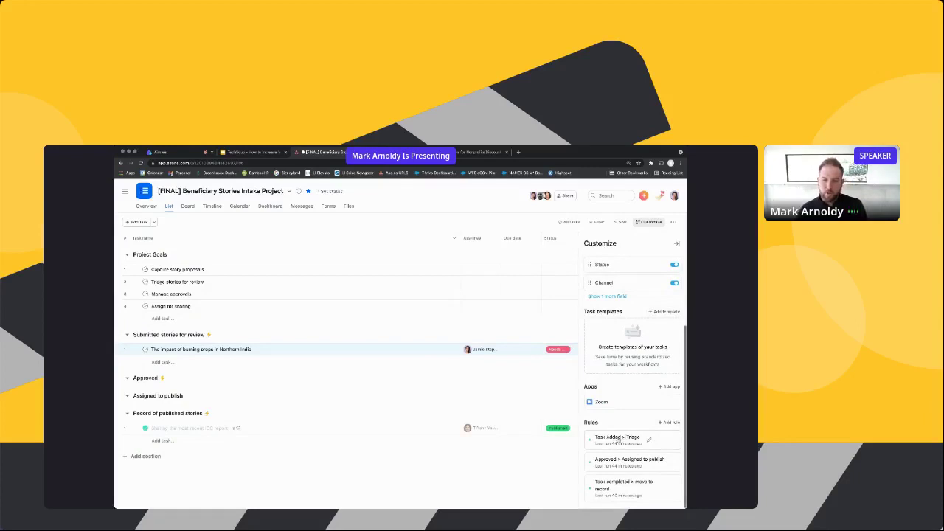
{"action": "left_click", "coordinate": [655, 439]}
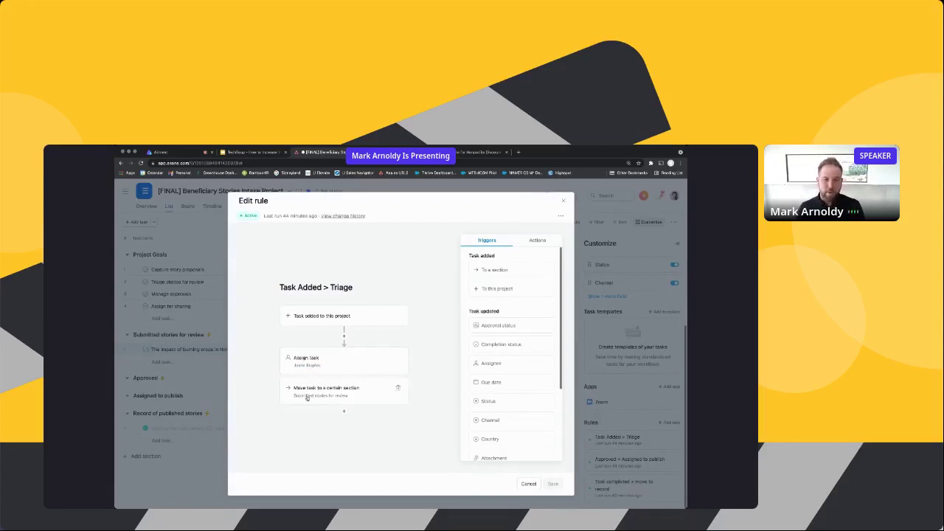
{"action": "left_click", "coordinate": [564, 201]}
{"action": "left_click", "coordinate": [634, 462]}
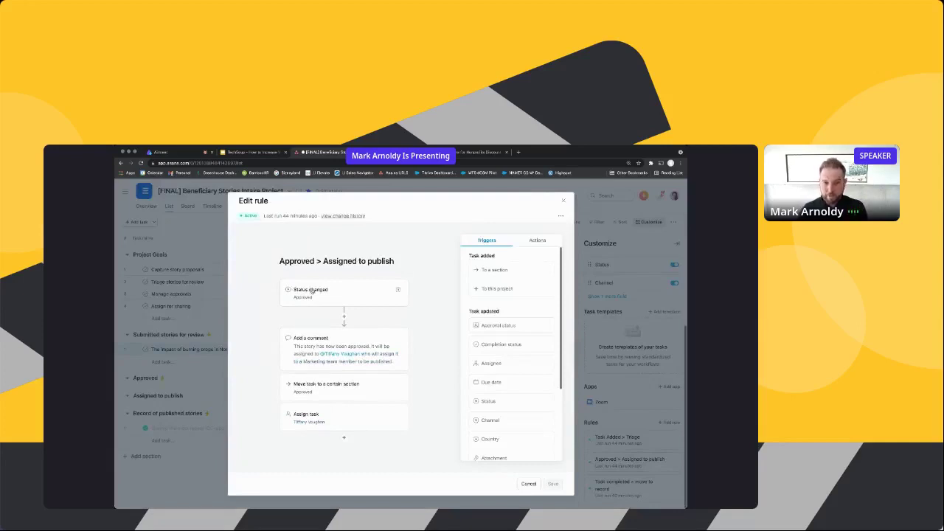
{"action": "mouse_move", "coordinate": [317, 354]}
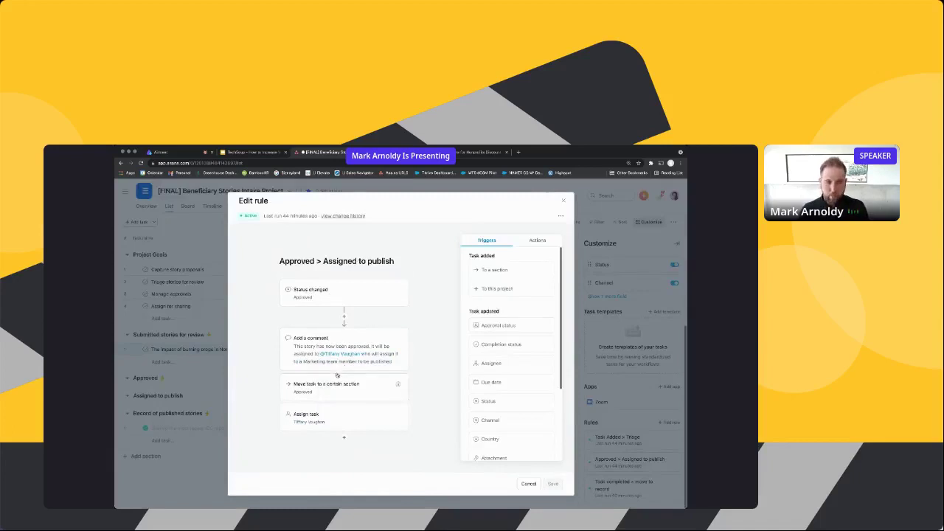
{"action": "left_click", "coordinate": [563, 202]}
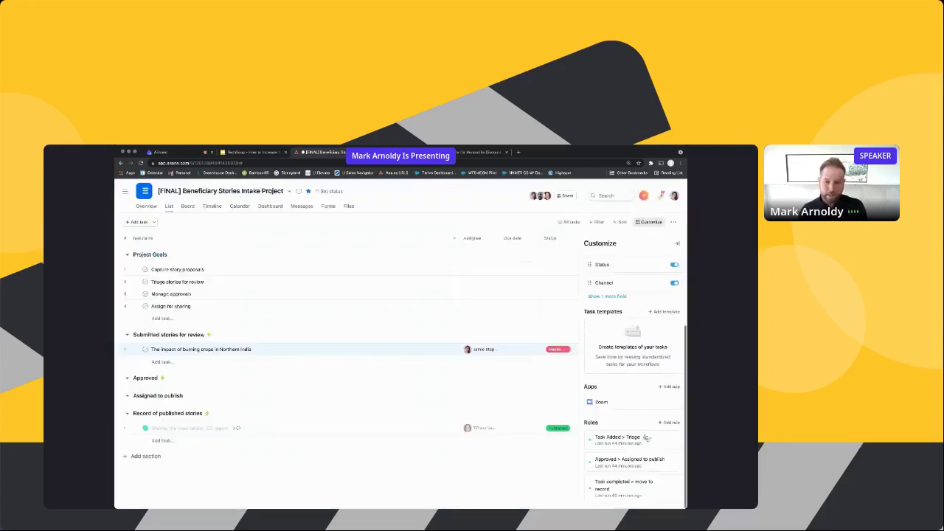
{"action": "left_click", "coordinate": [637, 484]}
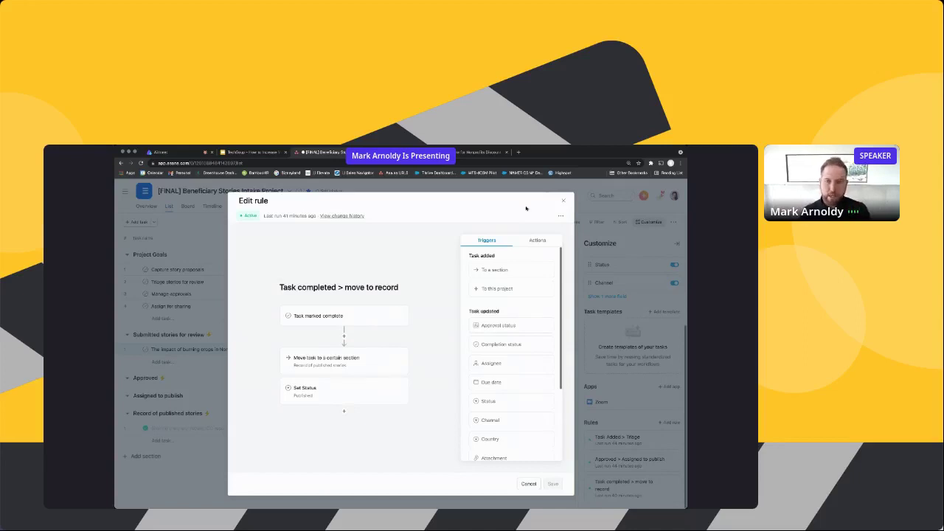
{"action": "left_click", "coordinate": [563, 200]}
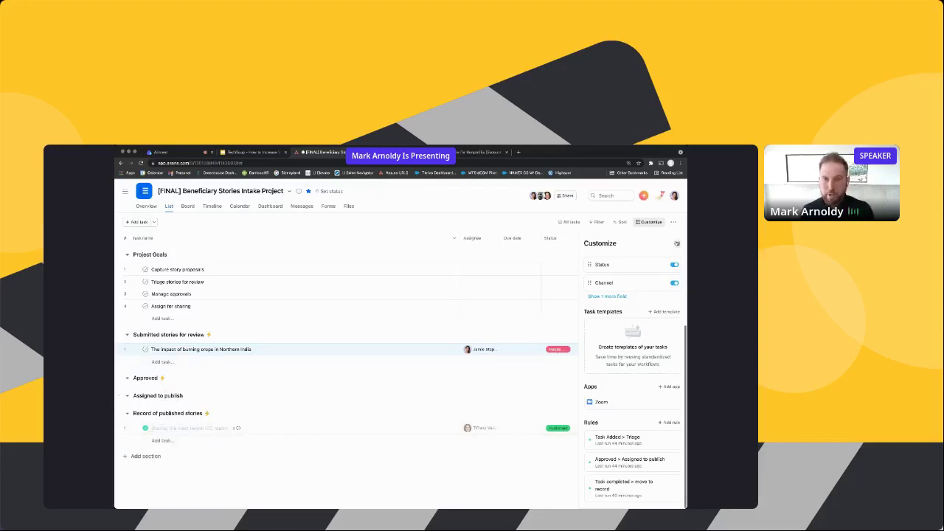
{"action": "left_click", "coordinate": [676, 243]}
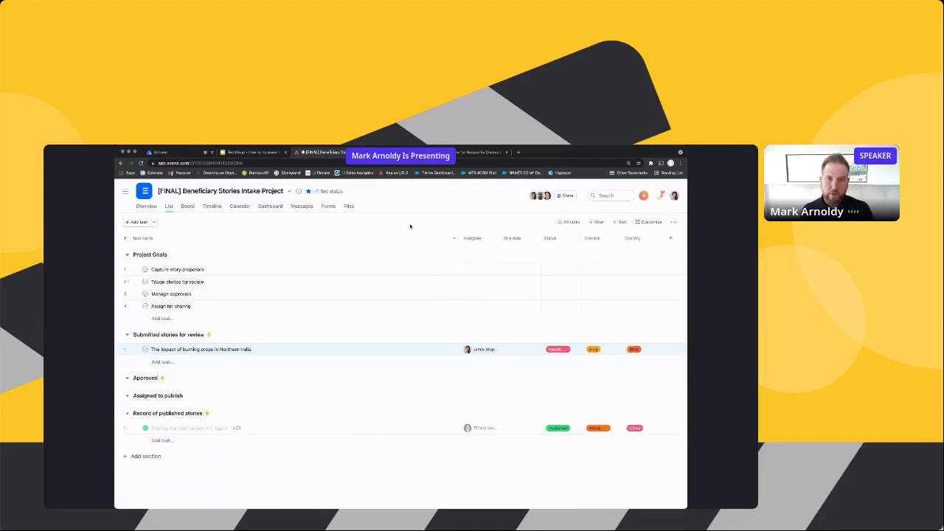
Review the project's intake form questions, including the drop-down options and connected field of "Where do you want this story to be used?"
{"action": "left_click", "coordinate": [327, 206]}
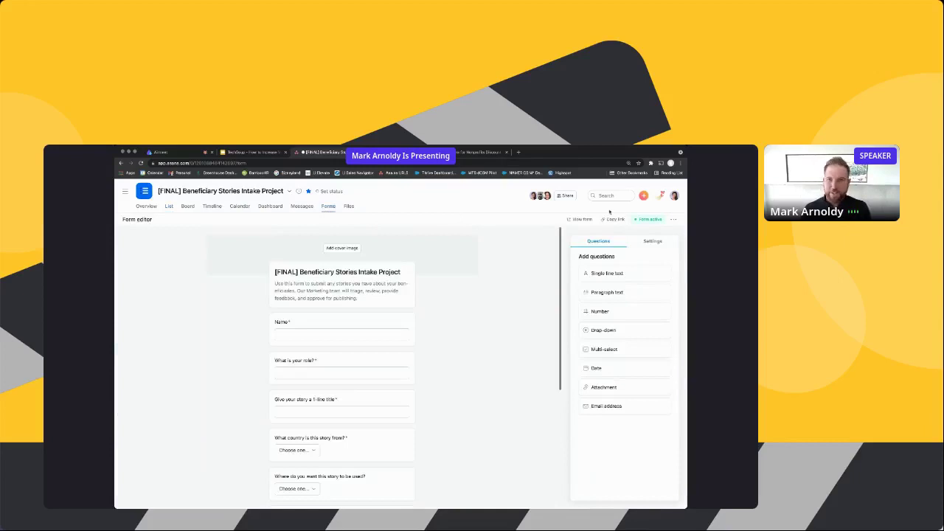
{"action": "scroll", "coordinate": [362, 262], "scroll_direction": "down", "scroll_amount": 3}
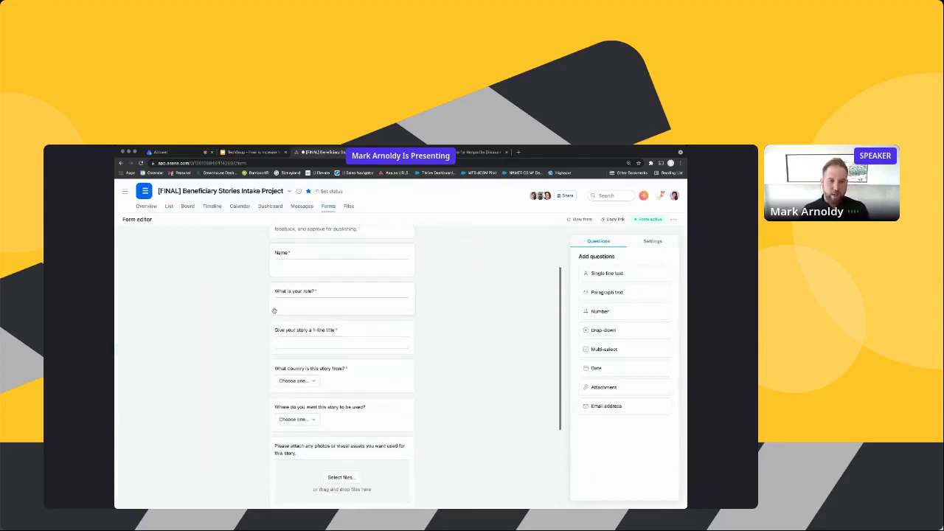
{"action": "scroll", "coordinate": [373, 331], "scroll_direction": "down", "scroll_amount": 4}
{"action": "scroll", "coordinate": [354, 295], "scroll_direction": "down", "scroll_amount": 1}
{"action": "scroll", "coordinate": [345, 281], "scroll_direction": "up", "scroll_amount": 8}
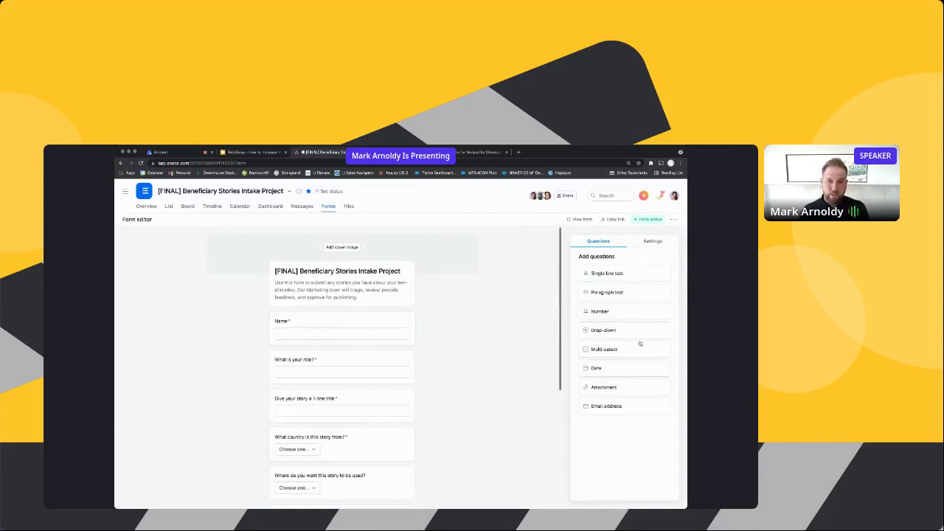
{"action": "scroll", "coordinate": [389, 432], "scroll_direction": "down", "scroll_amount": 3}
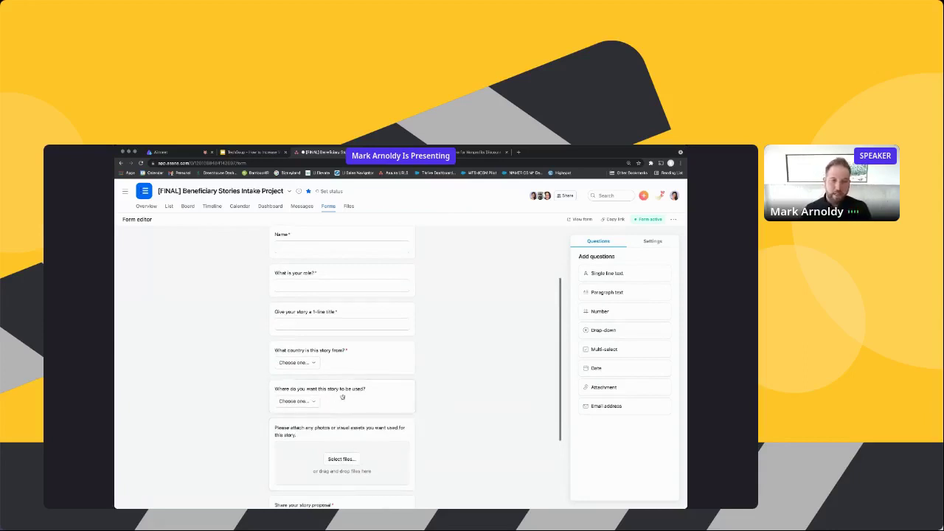
{"action": "left_click", "coordinate": [350, 397]}
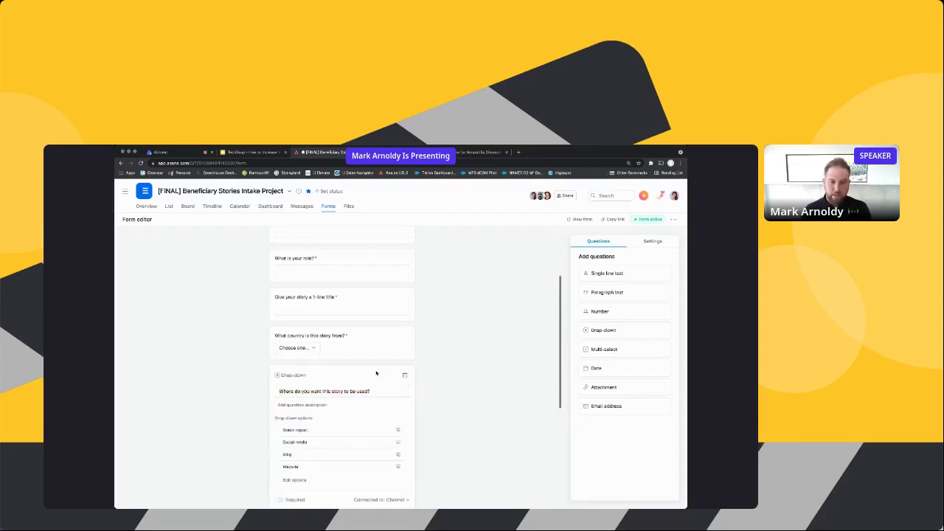
{"action": "left_click", "coordinate": [447, 362]}
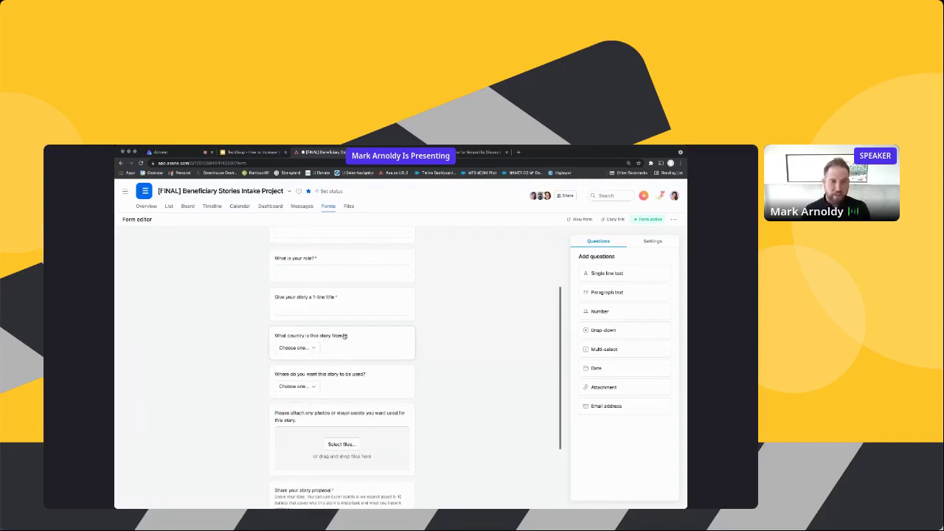
{"action": "scroll", "coordinate": [344, 336], "scroll_direction": "down", "scroll_amount": 2}
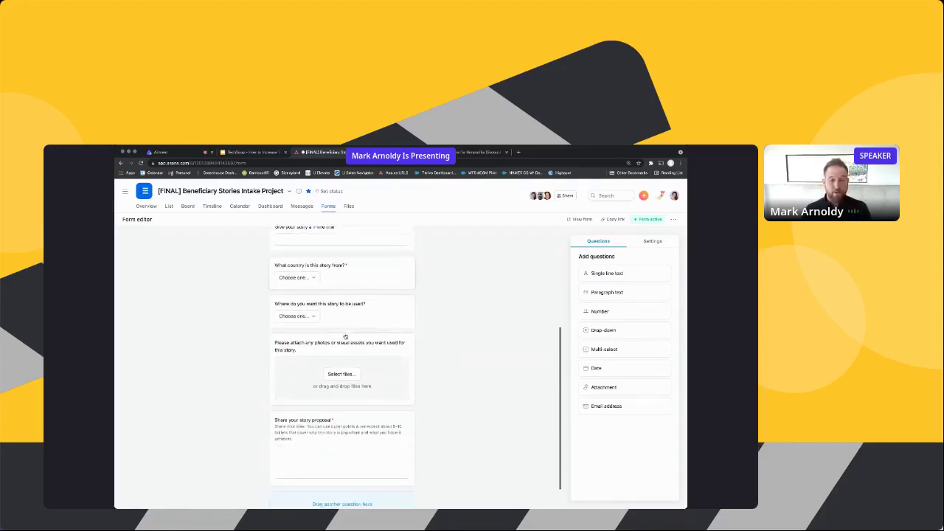
{"action": "scroll", "coordinate": [345, 336], "scroll_direction": "up", "scroll_amount": 5}
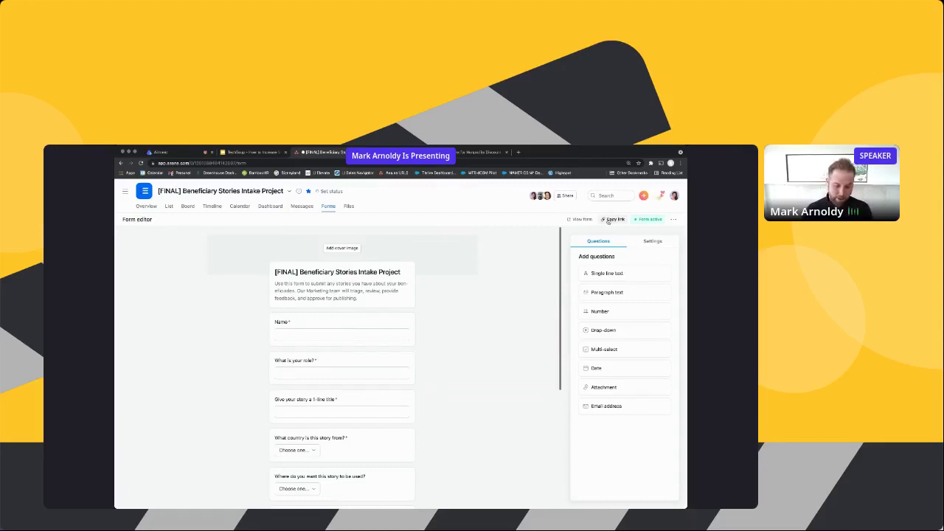
Open the intake form's shared link in a new browser tab and move that tab beside the project tab
{"action": "key", "text": "ctrl+t"}
{"action": "key", "text": "ctrl+v"}
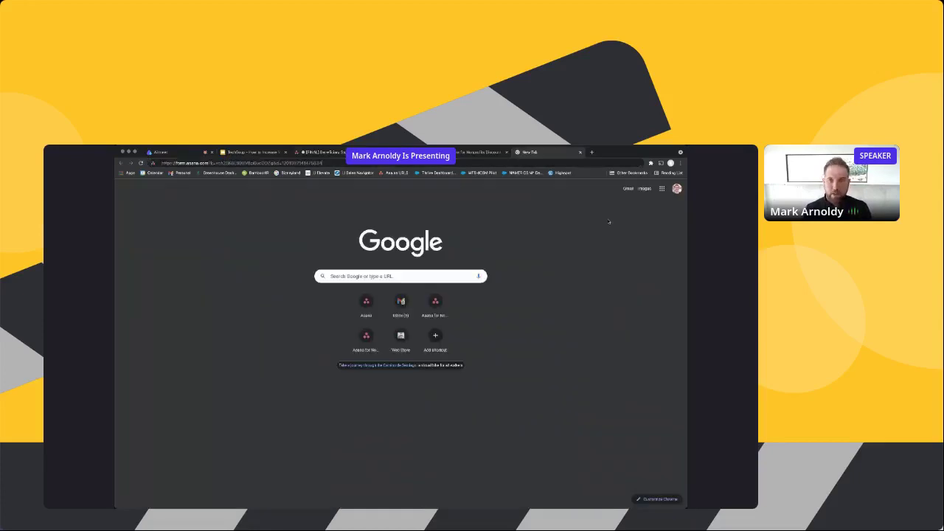
{"action": "key", "text": "Return"}
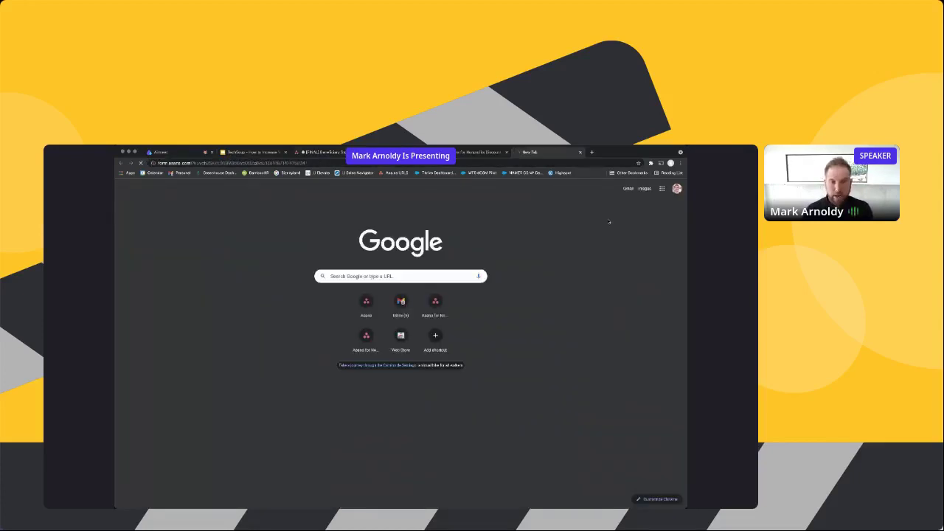
{"action": "left_click_drag", "start_coordinate": [541, 154], "coordinate": [411, 153]}
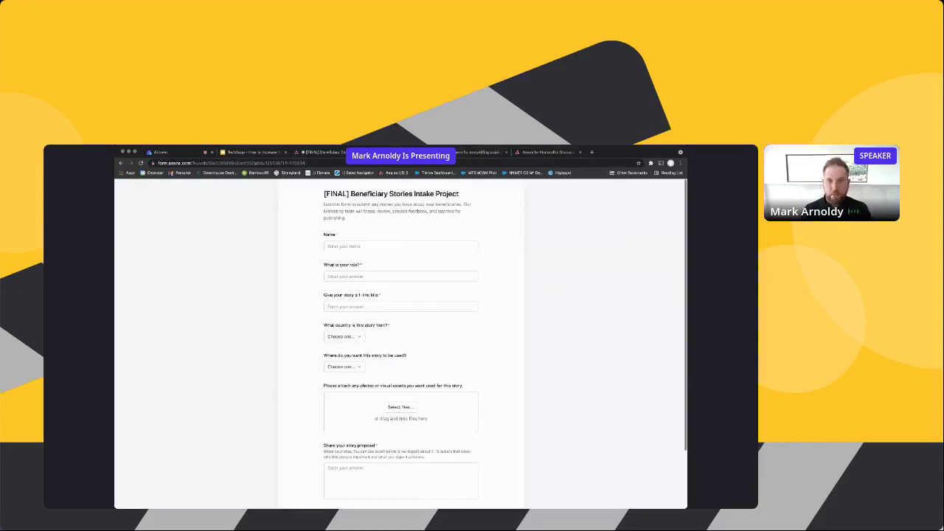
Enter the submitter's name, the role "Climate Photographer" and the story title "The cost of climate change in Nepal"
{"action": "left_click", "coordinate": [386, 246]}
{"action": "type", "text": "Kevin"}
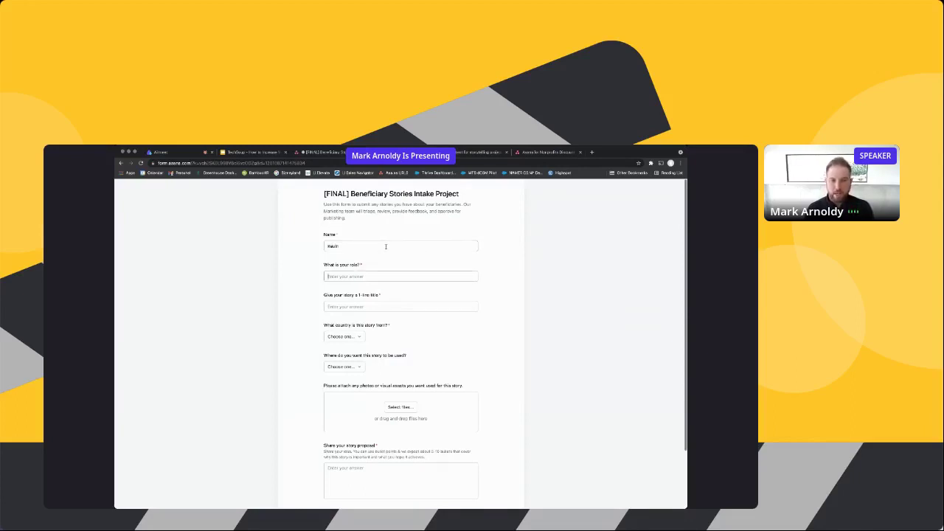
{"action": "left_click", "coordinate": [372, 241]}
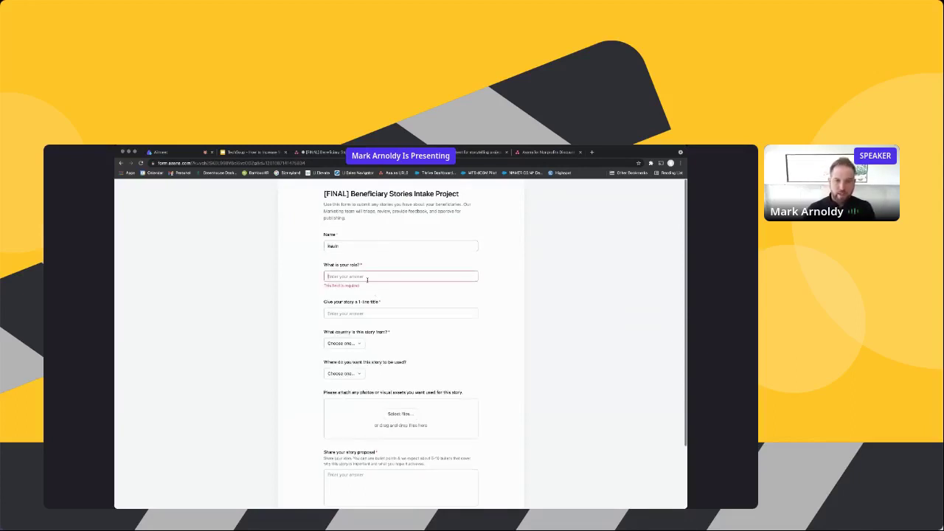
{"action": "left_click", "coordinate": [367, 277]}
{"action": "type", "text": "Climate Photographer"}
{"action": "left_click", "coordinate": [368, 291]}
{"action": "left_click", "coordinate": [369, 306]}
{"action": "type", "text": "T"}
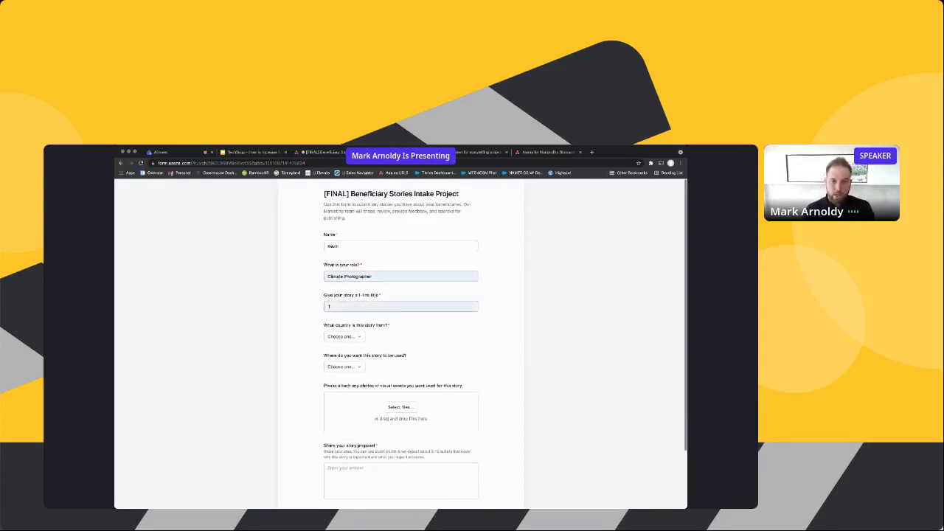
{"action": "left_click", "coordinate": [398, 324]}
Choose Nepal as the country and Donor report as the story's use, and attach the Nepal glacier photo
{"action": "left_click", "coordinate": [349, 335]}
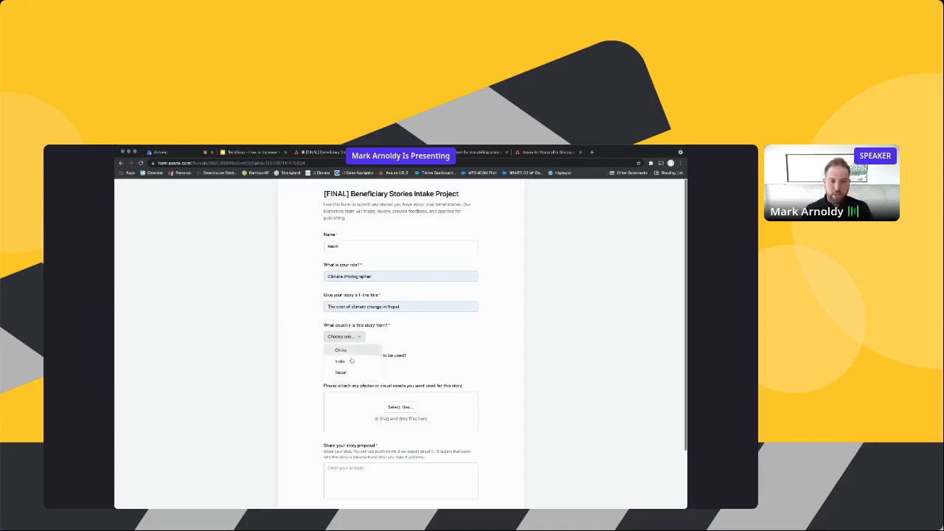
{"action": "left_click", "coordinate": [341, 373]}
{"action": "scroll", "coordinate": [426, 337], "scroll_direction": "down", "scroll_amount": 1}
{"action": "scroll", "coordinate": [426, 337], "scroll_direction": "down", "scroll_amount": 1}
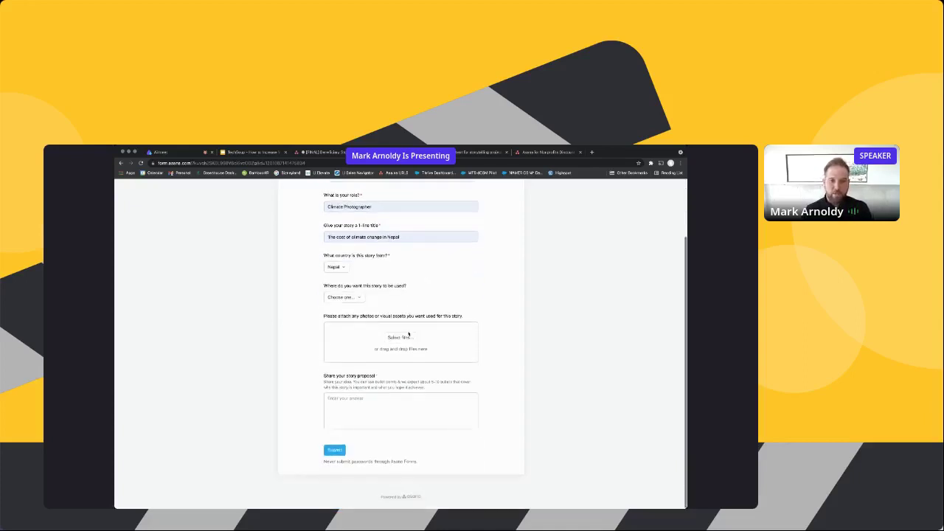
{"action": "left_click", "coordinate": [341, 296]}
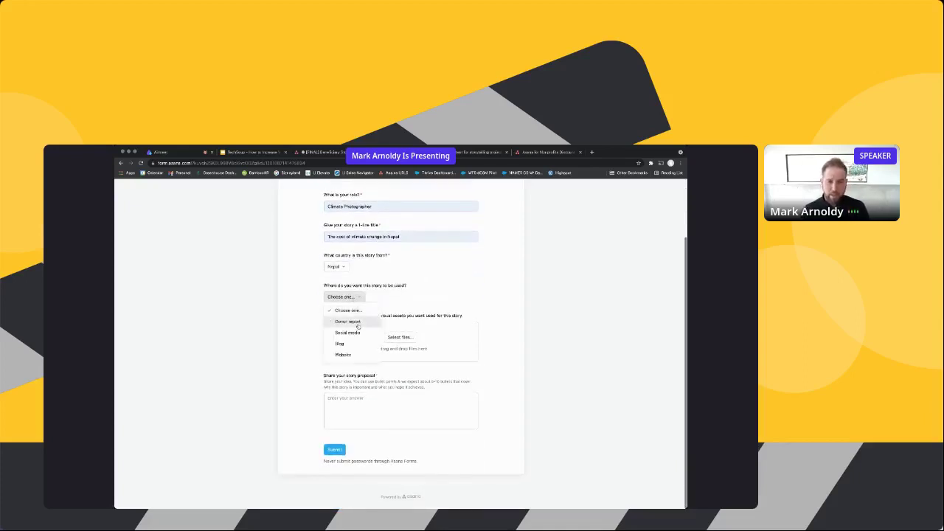
{"action": "left_click", "coordinate": [358, 323]}
{"action": "left_click", "coordinate": [403, 336]}
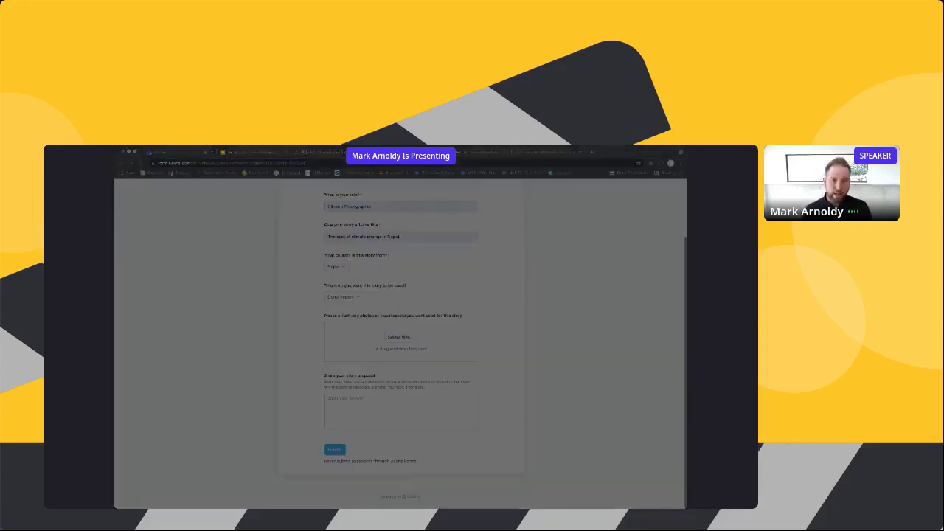
{"action": "left_click", "coordinate": [257, 255]}
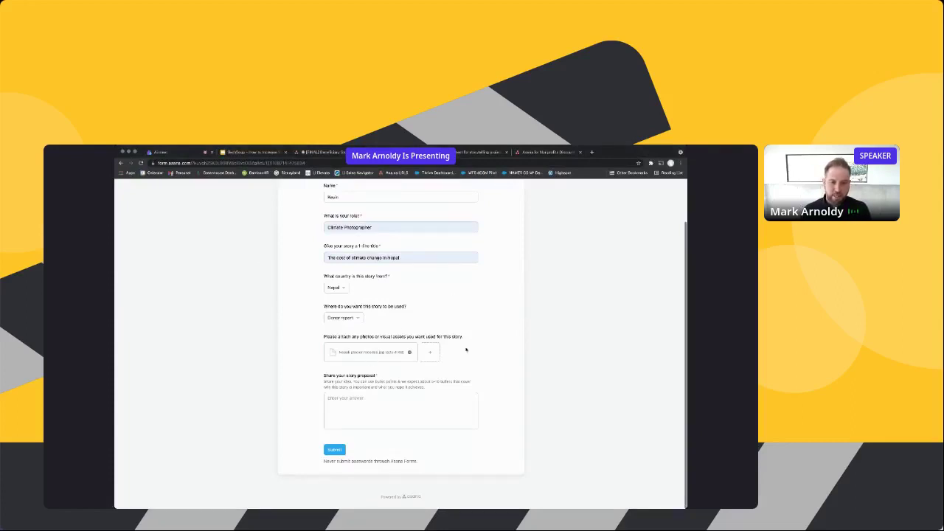
Copy the selected bullet points from the "Content for storytelling project" document into the story proposal answer and highlight the first bullet
{"action": "key", "text": "ctrl+Tab"}
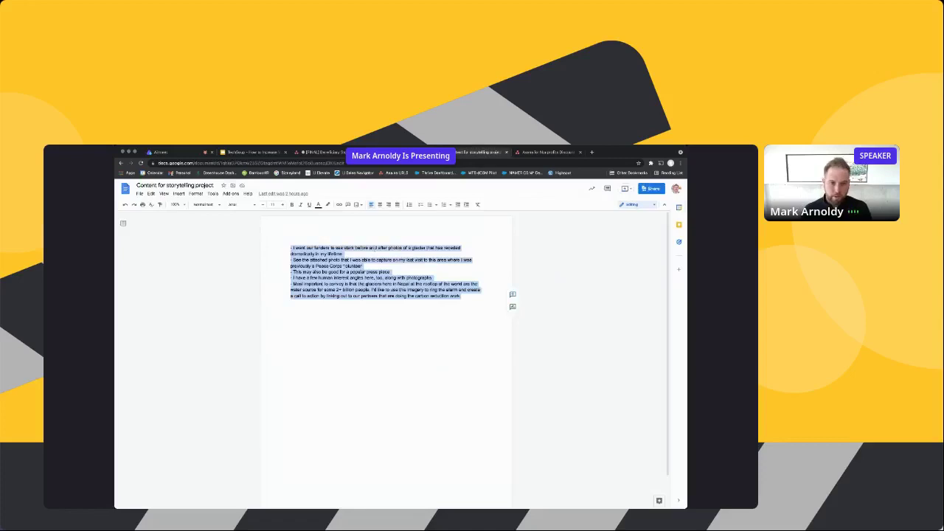
{"action": "right_click", "coordinate": [336, 272]}
{"action": "left_click", "coordinate": [384, 292]}
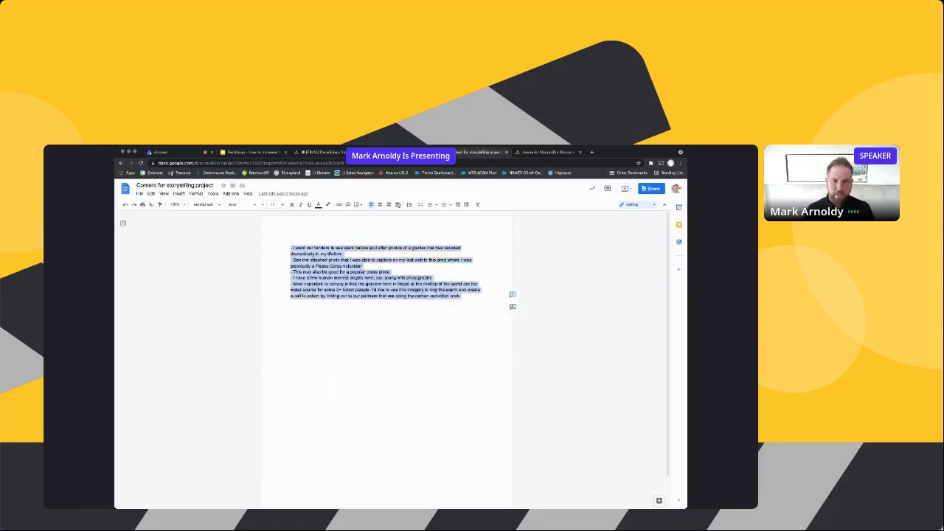
{"action": "key", "text": "ctrl+shift+Tab"}
{"action": "left_click", "coordinate": [363, 402]}
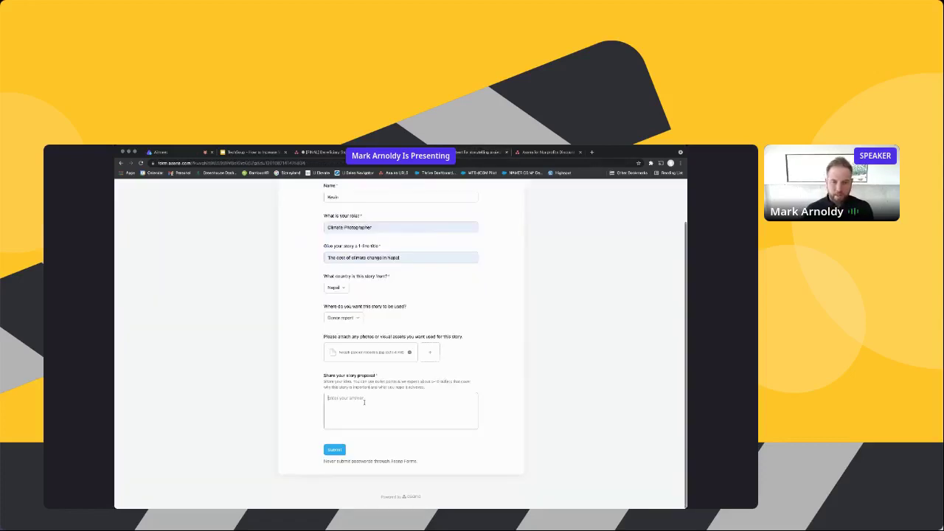
{"action": "key", "text": "ctrl+v"}
{"action": "scroll", "coordinate": [394, 372], "scroll_direction": "down", "scroll_amount": 2}
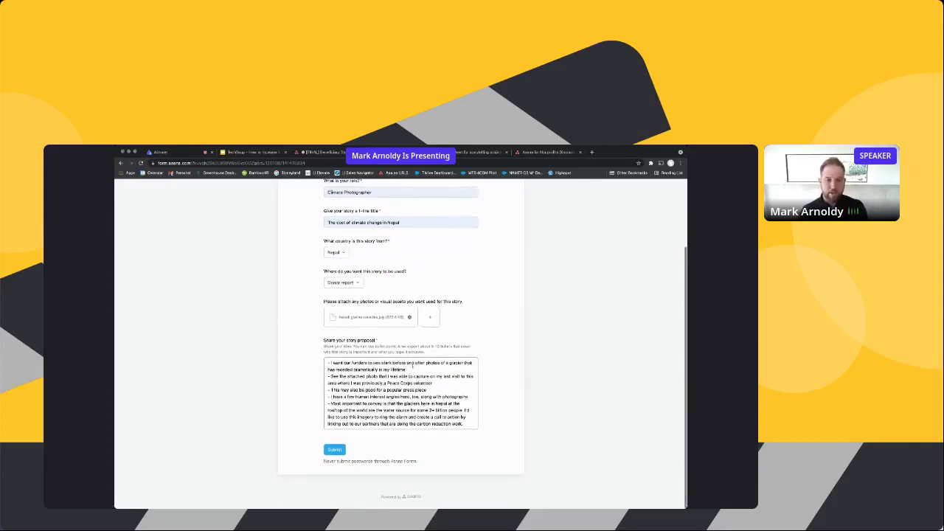
{"action": "left_click_drag", "start_coordinate": [406, 368], "coordinate": [322, 366]}
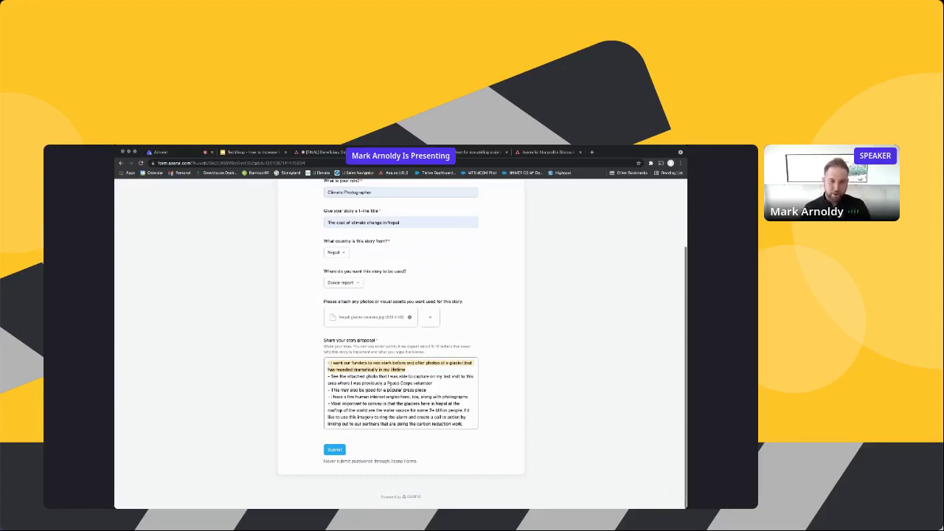
Highlight the remaining key bullets of the story proposal, including the human interest angle and the call to action, and submit the intake form
{"action": "left_click_drag", "start_coordinate": [362, 382], "coordinate": [450, 396]}
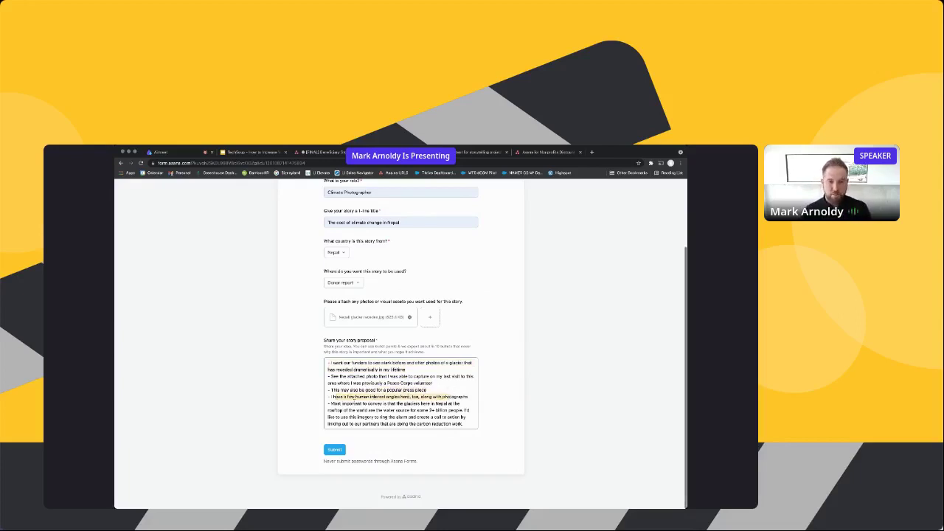
{"action": "left_click", "coordinate": [364, 409]}
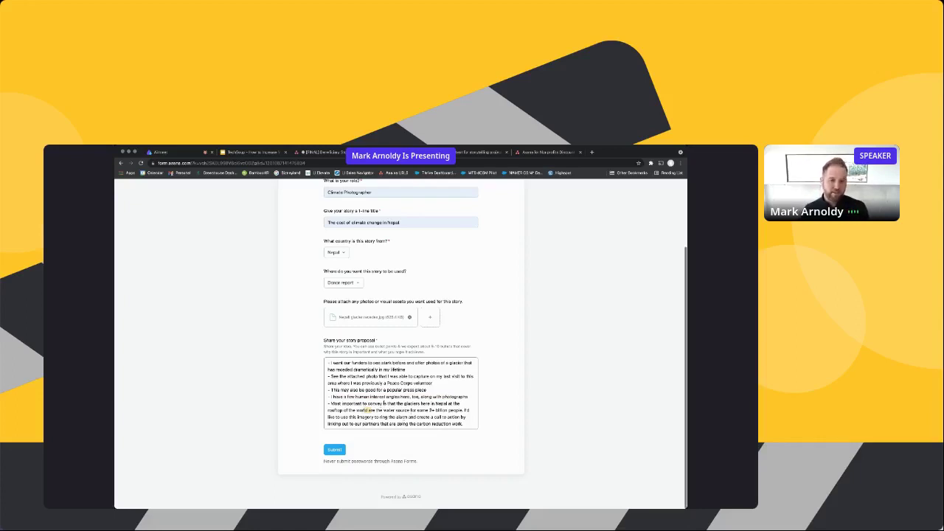
{"action": "left_click_drag", "start_coordinate": [434, 416], "coordinate": [469, 426]}
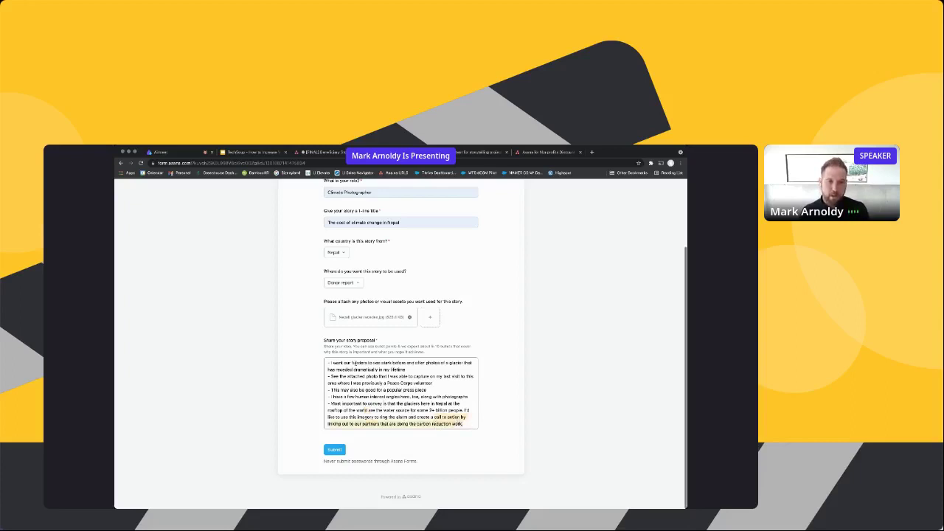
{"action": "scroll", "coordinate": [402, 398], "scroll_direction": "up", "scroll_amount": 2}
{"action": "scroll", "coordinate": [340, 484], "scroll_direction": "down", "scroll_amount": 1}
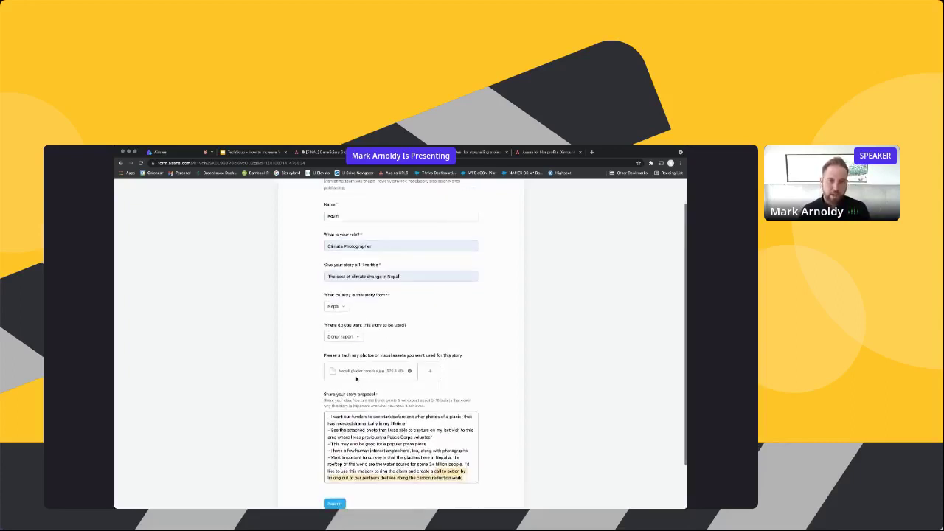
{"action": "left_click", "coordinate": [334, 480]}
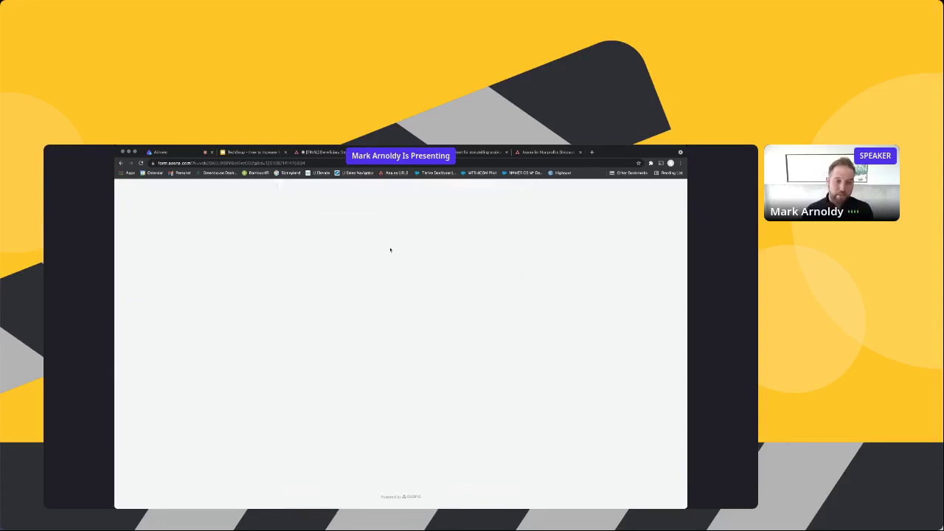
Return to the project's list view, open the submitted task "The cost of climate change in Nepal" and review its form answers
{"action": "left_click", "coordinate": [328, 153]}
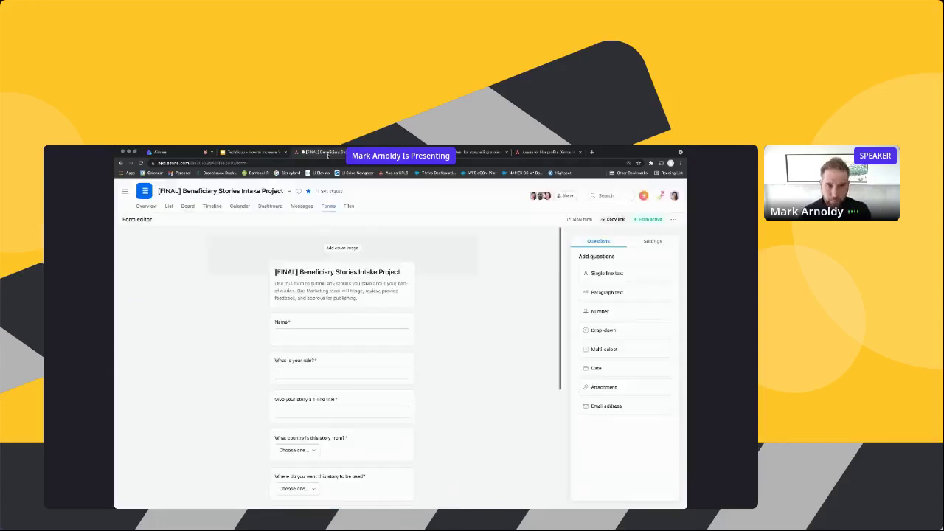
{"action": "left_click", "coordinate": [169, 207]}
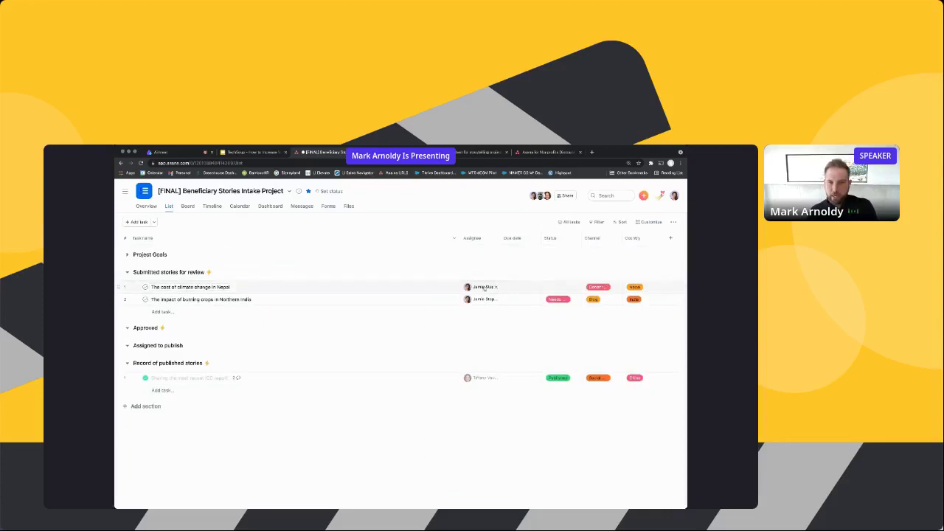
{"action": "mouse_move", "coordinate": [484, 288]}
{"action": "left_click", "coordinate": [444, 290]}
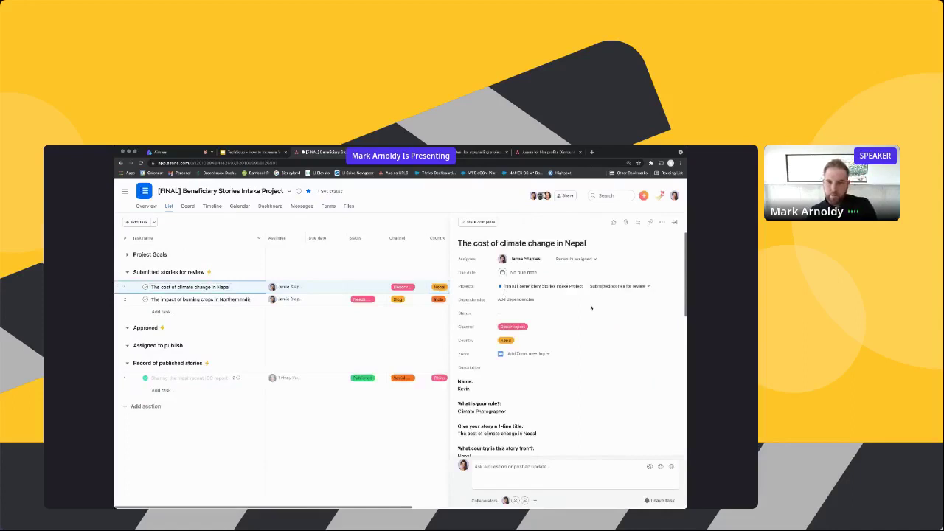
{"action": "scroll", "coordinate": [581, 317], "scroll_direction": "down", "scroll_amount": 2}
{"action": "scroll", "coordinate": [581, 317], "scroll_direction": "down", "scroll_amount": 3}
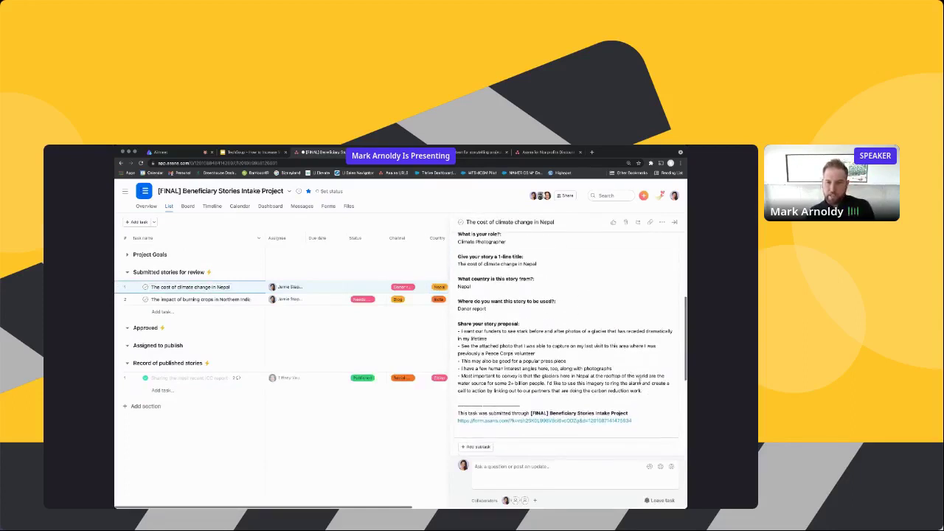
{"action": "left_click_drag", "start_coordinate": [650, 395], "coordinate": [587, 289]}
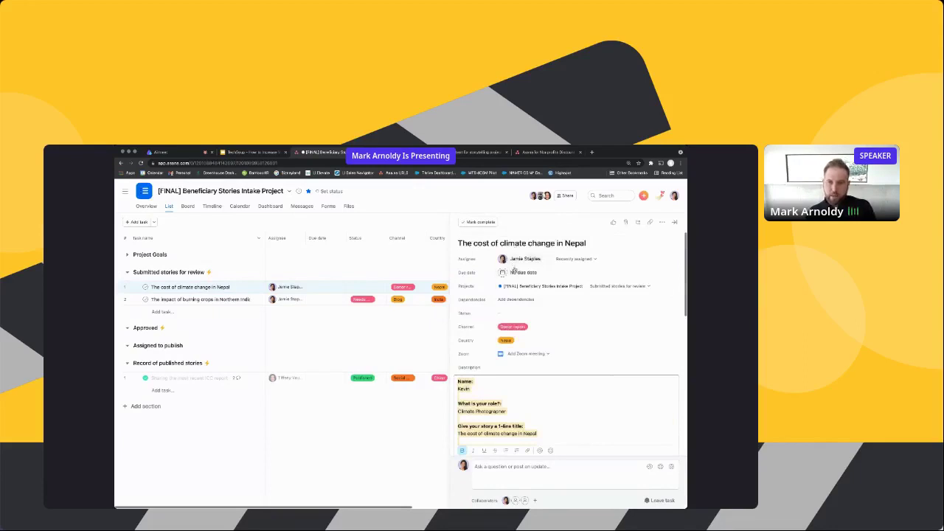
{"action": "scroll", "coordinate": [519, 267], "scroll_direction": "down", "scroll_amount": 1}
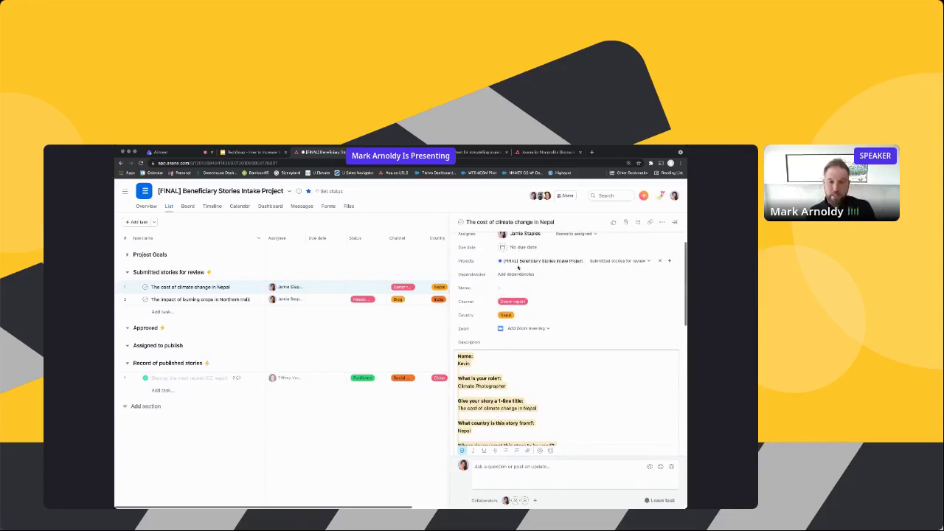
Set the Nepal story task's status to Approved and close its details
{"action": "left_click", "coordinate": [516, 288]}
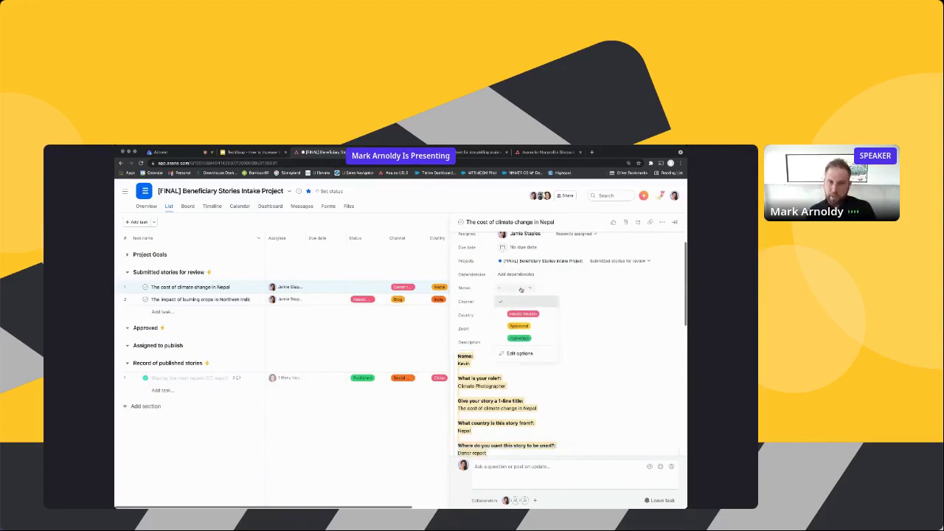
{"action": "left_click", "coordinate": [528, 326]}
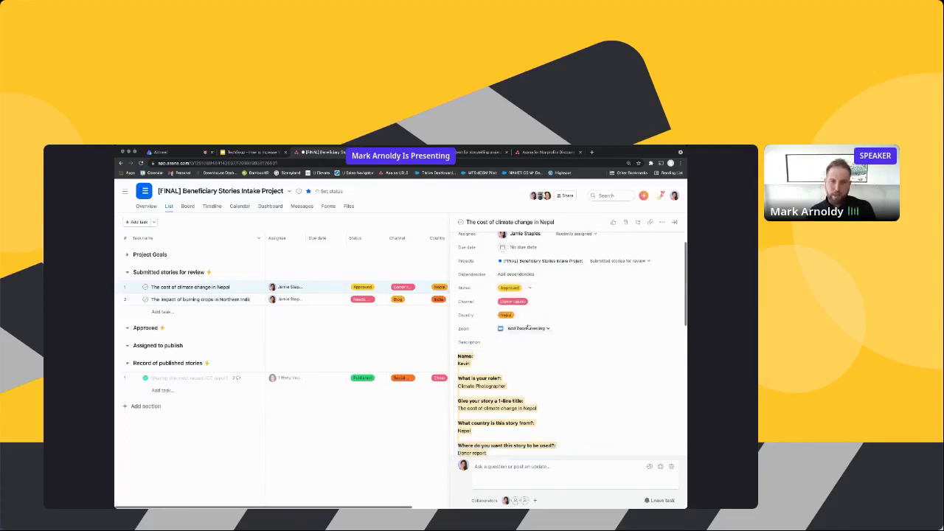
{"action": "left_click", "coordinate": [674, 222]}
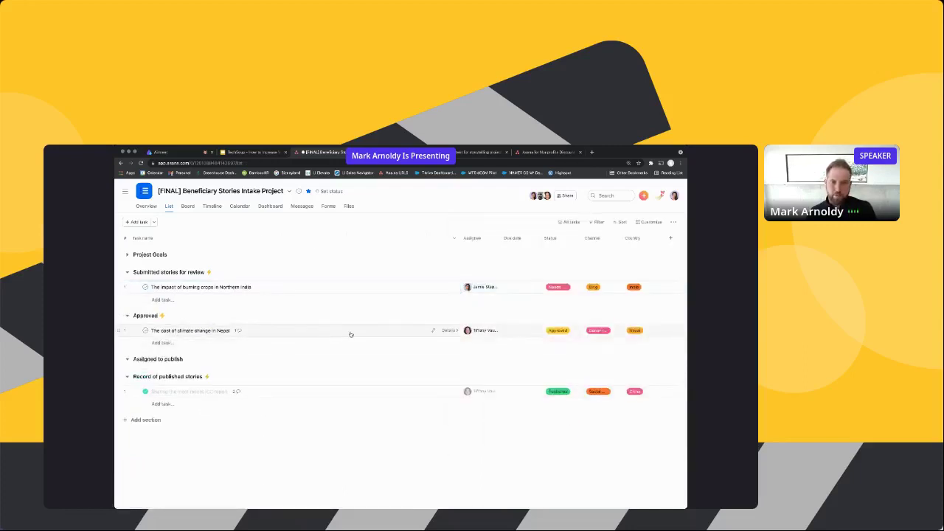
Reopen the Nepal story from the Approved section and review its assignee, fields, form answers and attached glacier photo
{"action": "left_click", "coordinate": [450, 331]}
{"action": "left_click", "coordinate": [451, 331]}
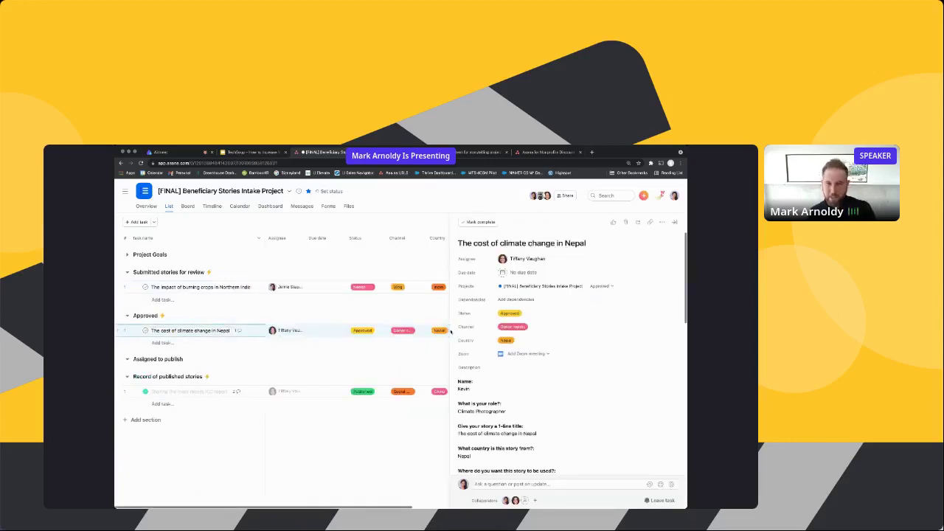
{"action": "scroll", "coordinate": [535, 341], "scroll_direction": "down", "scroll_amount": 2}
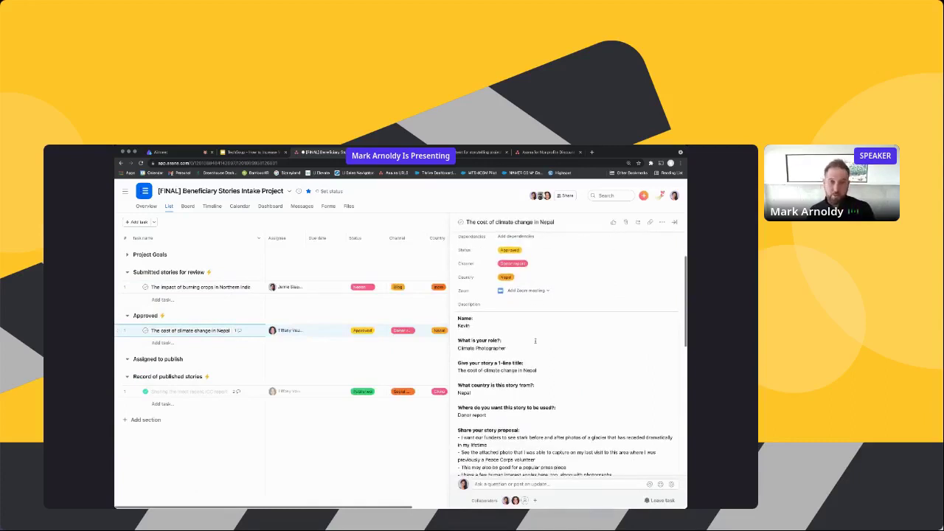
{"action": "scroll", "coordinate": [525, 339], "scroll_direction": "down", "scroll_amount": 2}
{"action": "scroll", "coordinate": [525, 339], "scroll_direction": "up", "scroll_amount": 5}
{"action": "scroll", "coordinate": [525, 339], "scroll_direction": "down", "scroll_amount": 3}
{"action": "scroll", "coordinate": [568, 369], "scroll_direction": "down", "scroll_amount": 4}
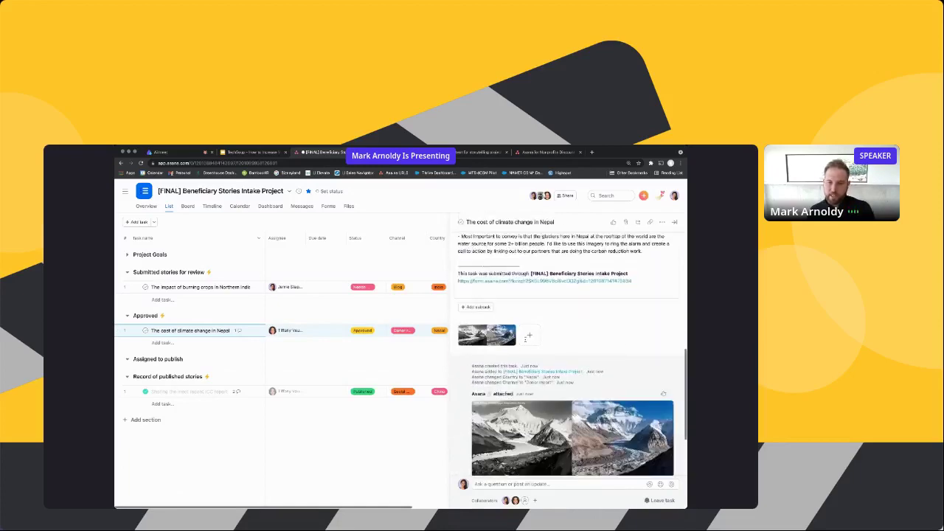
Post a comment mentioning the story's submitter, asking to know more about the human interest angle and proposing a quick Zoom for adding notes
{"action": "left_click", "coordinate": [509, 484]}
{"action": "type", "text": "@kevin"}
{"action": "key", "text": "Return"}
{"action": "type", "text": "- This is great bu"}
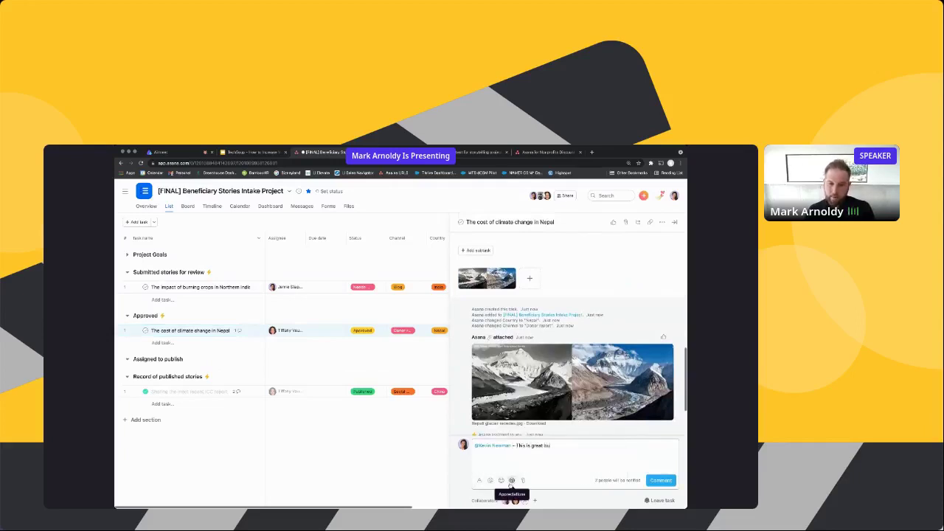
{"action": "type", "text": "t I want a know more a"}
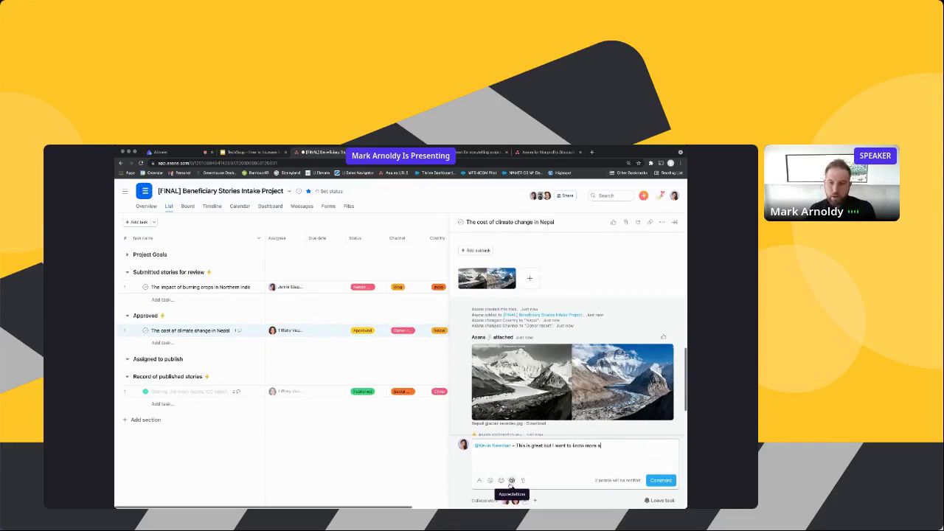
{"action": "type", "text": "bout hee human interes"}
{"action": "type", "text": "t angle. Let's setup a q"}
{"action": "type", "text": "uick Zoom and"}
{"action": "type", "text": " I can add"}
{"action": "type", "text": " notes to"}
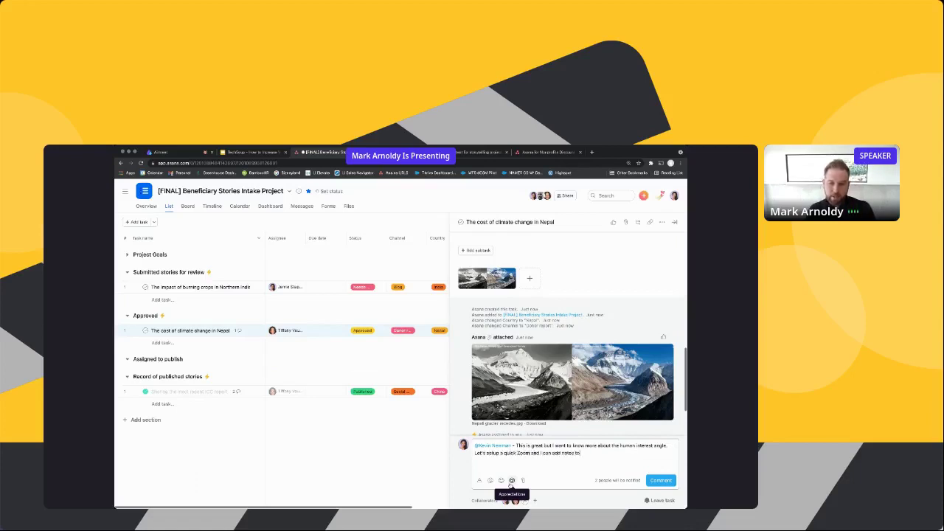
{"action": "type", "text": " bring this to life!"}
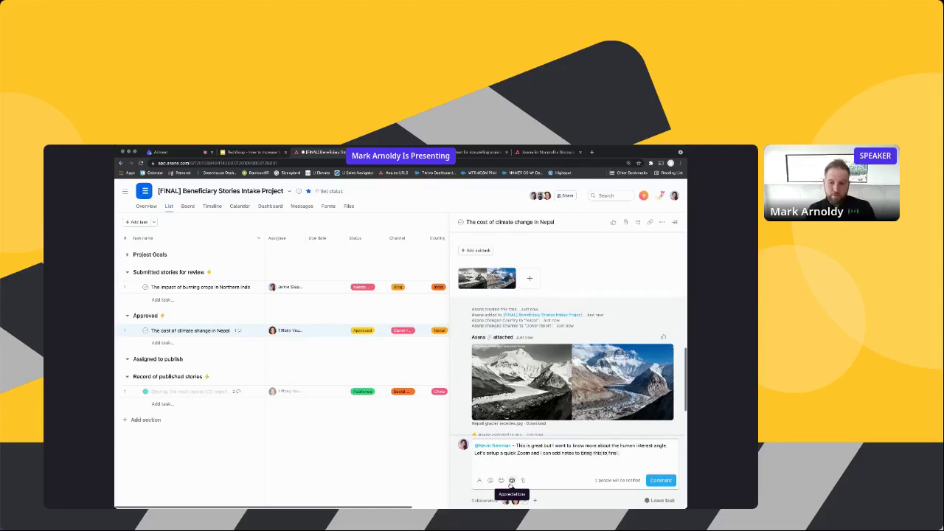
{"action": "key", "text": "super+Return"}
Check the options for adding a Zoom meeting to the Nepal story task
{"action": "scroll", "coordinate": [520, 264], "scroll_direction": "up", "scroll_amount": 10}
{"action": "scroll", "coordinate": [521, 264], "scroll_direction": "up", "scroll_amount": 1}
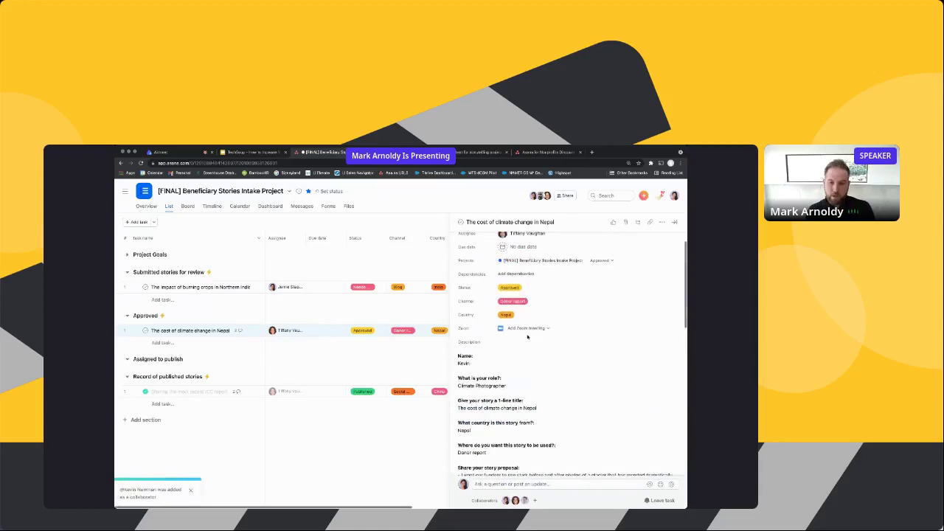
{"action": "left_click", "coordinate": [525, 329]}
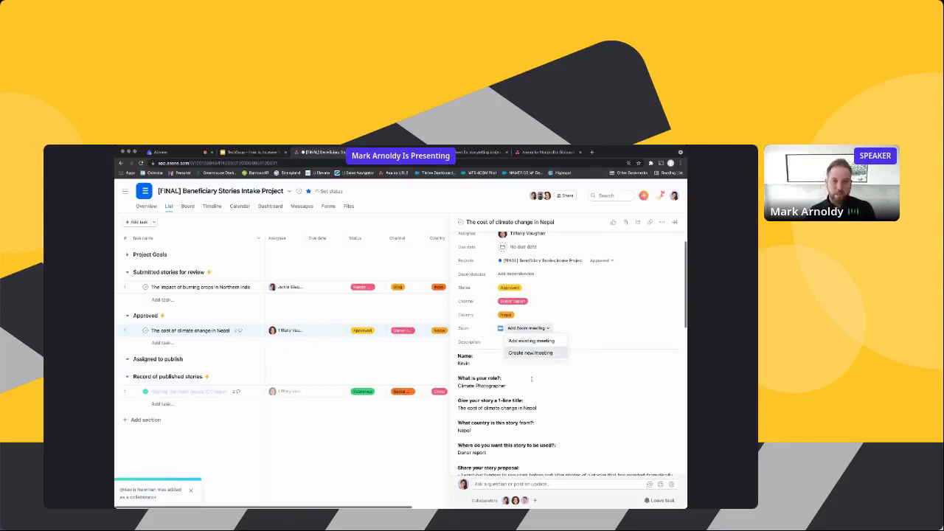
{"action": "scroll", "coordinate": [573, 380], "scroll_direction": "down", "scroll_amount": 1}
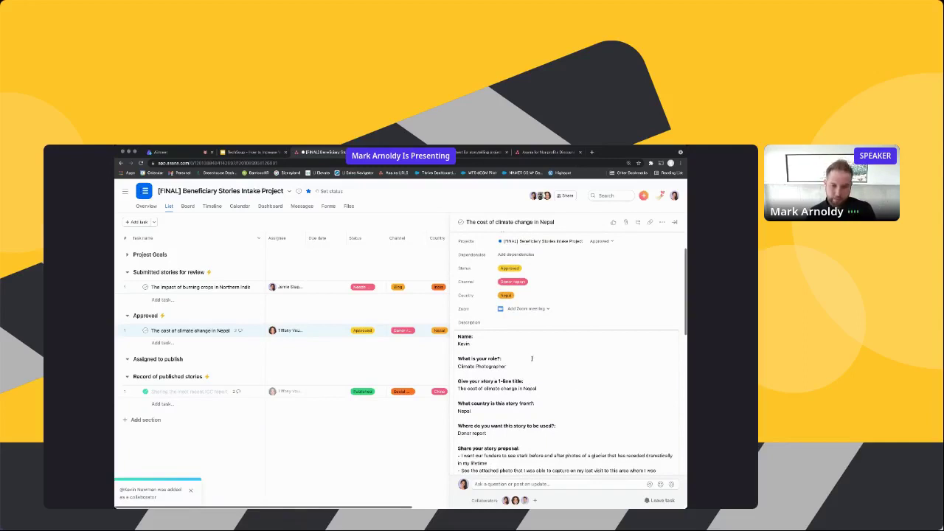
Reassign the Nepal story task to the marketing team member who will publish it
{"action": "scroll", "coordinate": [511, 269], "scroll_direction": "up", "scroll_amount": 3}
{"action": "left_click", "coordinate": [520, 259]}
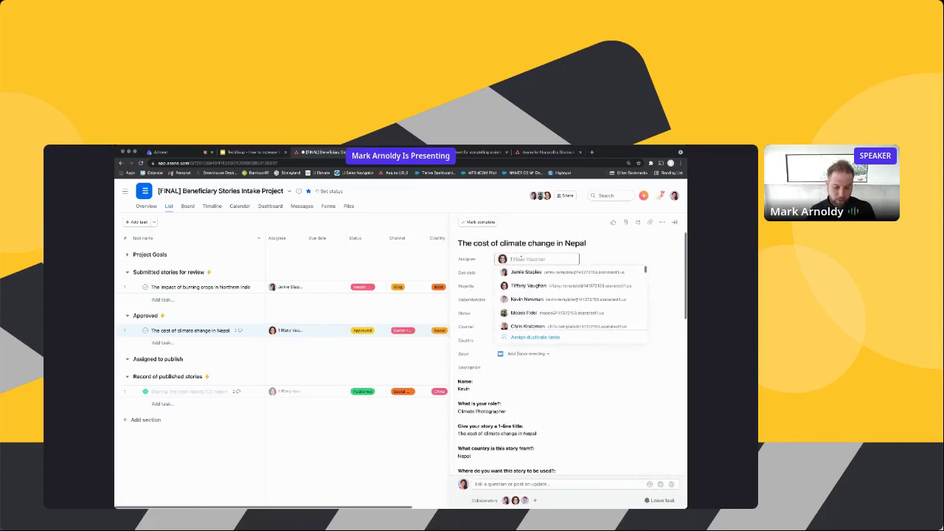
{"action": "type", "text": "c"}
{"action": "key", "text": "Return"}
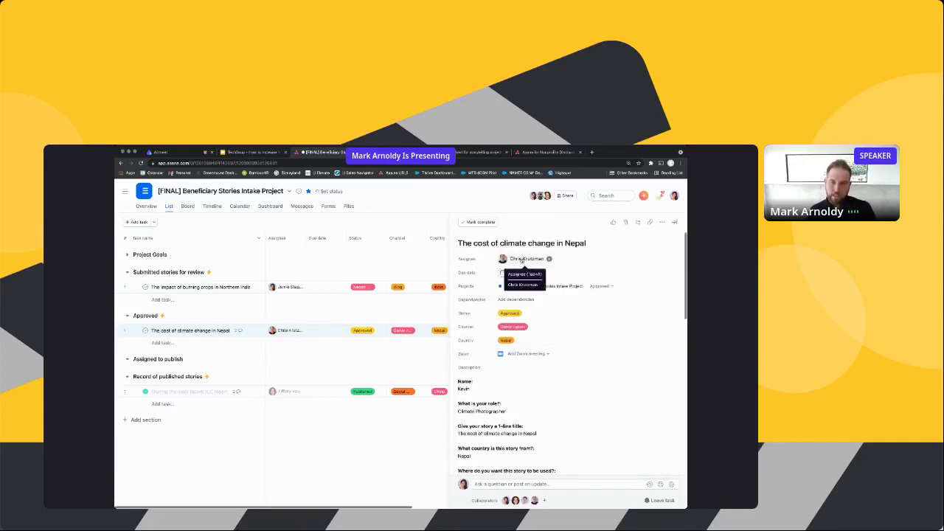
Post a comment mentioning the new assignee with the text "this is ready to publish in our next Annual Report."
{"action": "left_click", "coordinate": [518, 483]}
{"action": "type", "text": "@chri"}
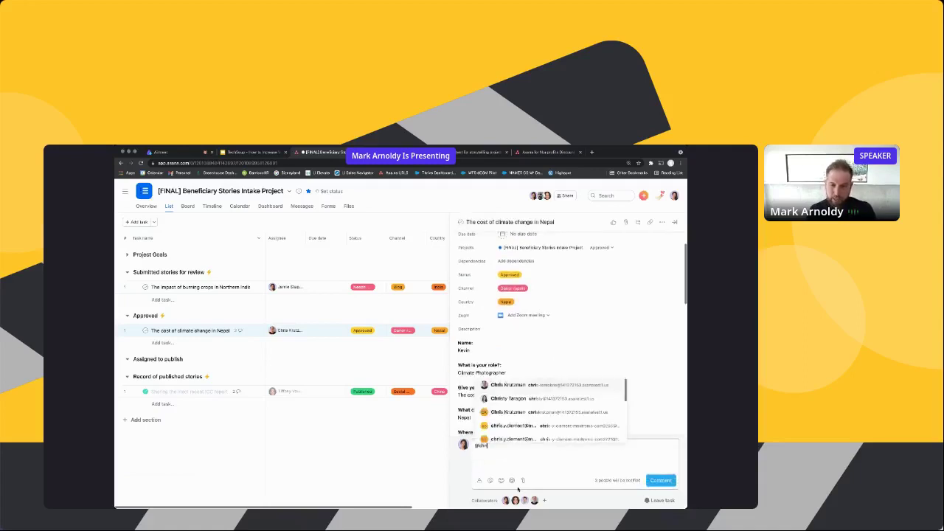
{"action": "key", "text": "Return"}
{"action": "type", "text": "this is read"}
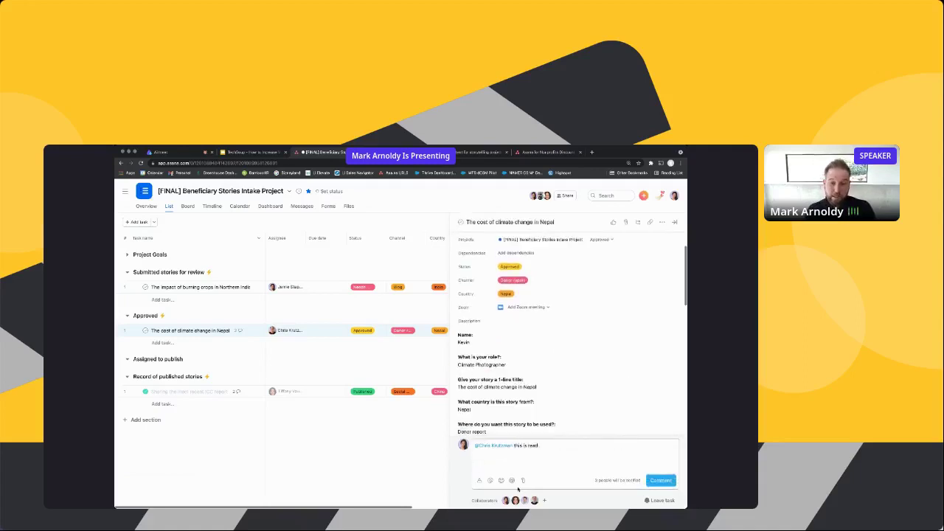
{"action": "type", "text": "y to publish in our next Annual Report."}
{"action": "key", "text": "ctrl+Return"}
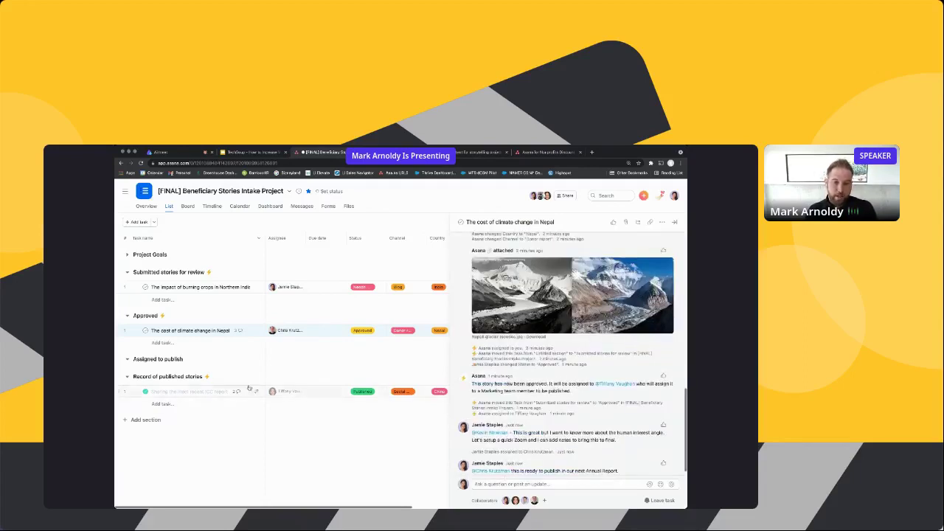
Move the Nepal story task to the "Assigned to publish" section and show the section choices in its details
{"action": "left_click", "coordinate": [219, 330]}
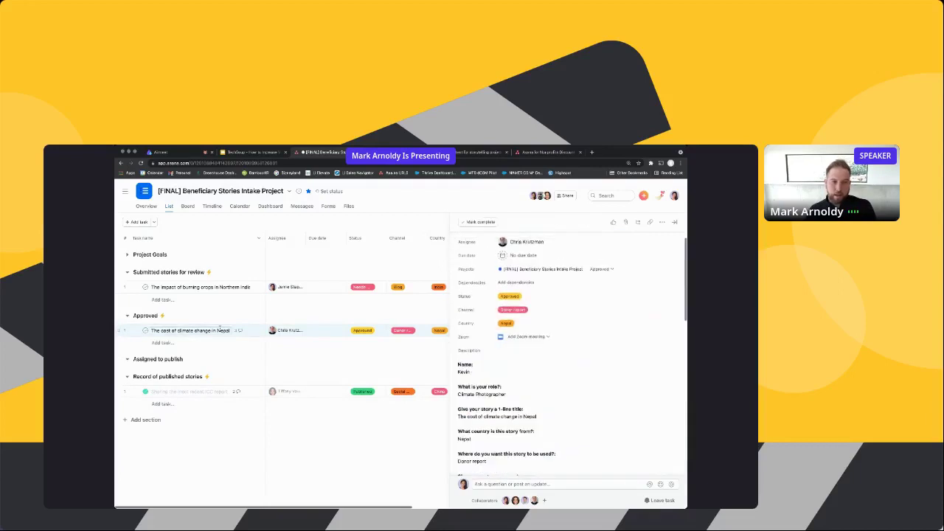
{"action": "left_click_drag", "start_coordinate": [118, 331], "coordinate": [123, 361]}
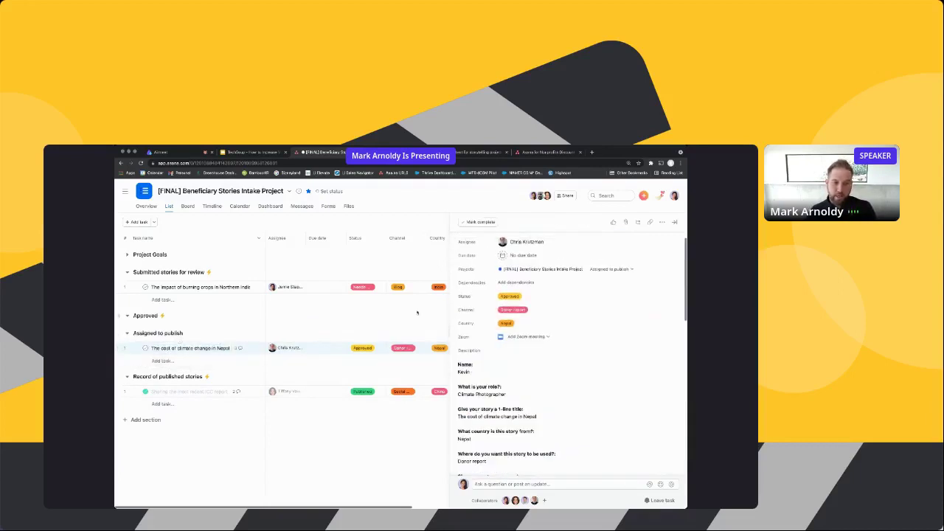
{"action": "left_click", "coordinate": [610, 269]}
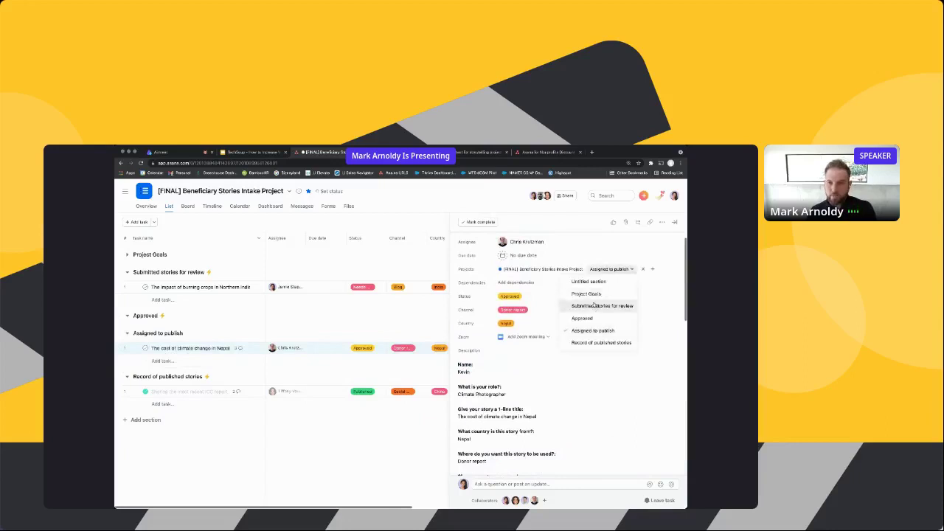
Mark the Nepal story task as complete and close its details
{"action": "left_click", "coordinate": [199, 351]}
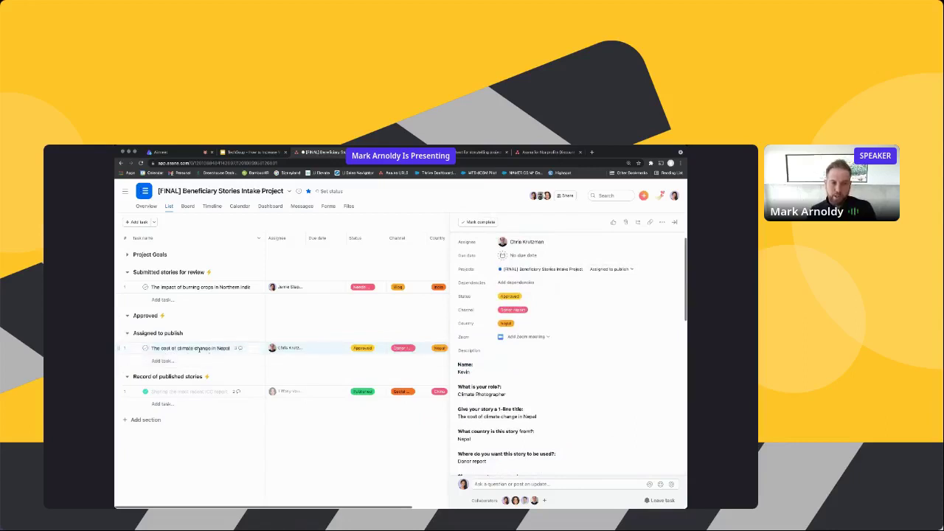
{"action": "left_click", "coordinate": [146, 347]}
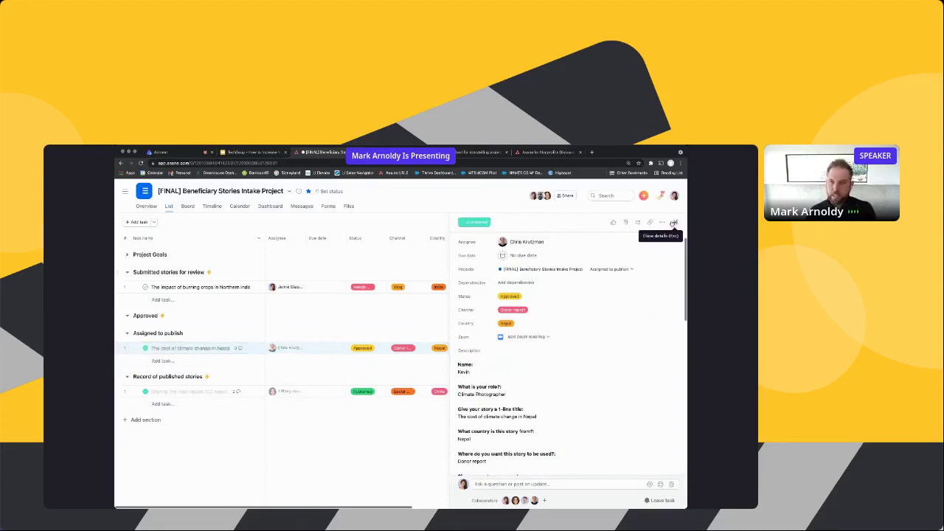
{"action": "left_click", "coordinate": [674, 221]}
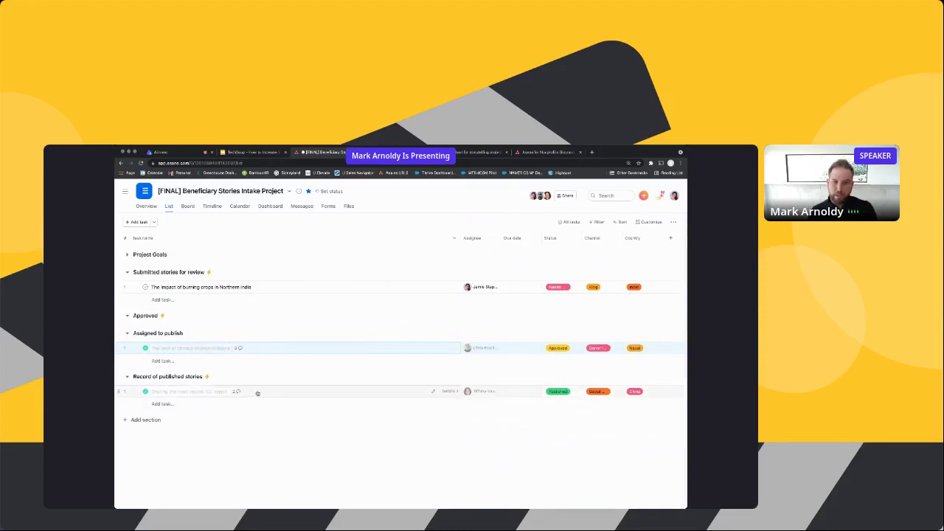
Set the Nepal story task's status to Published in the project list
{"action": "left_click", "coordinate": [573, 348]}
{"action": "left_click", "coordinate": [562, 396]}
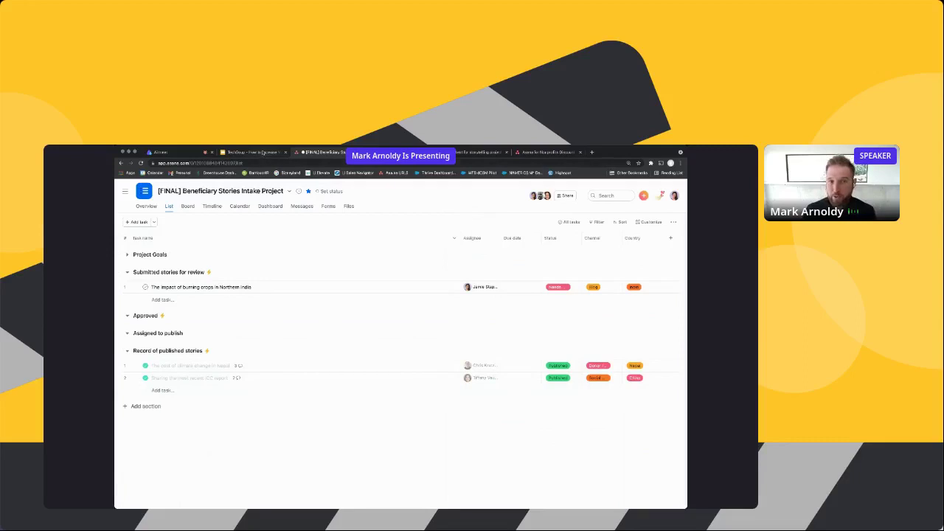
Switch to the Google Slides deck, present the "How it Works for You" slide full screen, and exit the presentation
{"action": "left_click", "coordinate": [263, 152]}
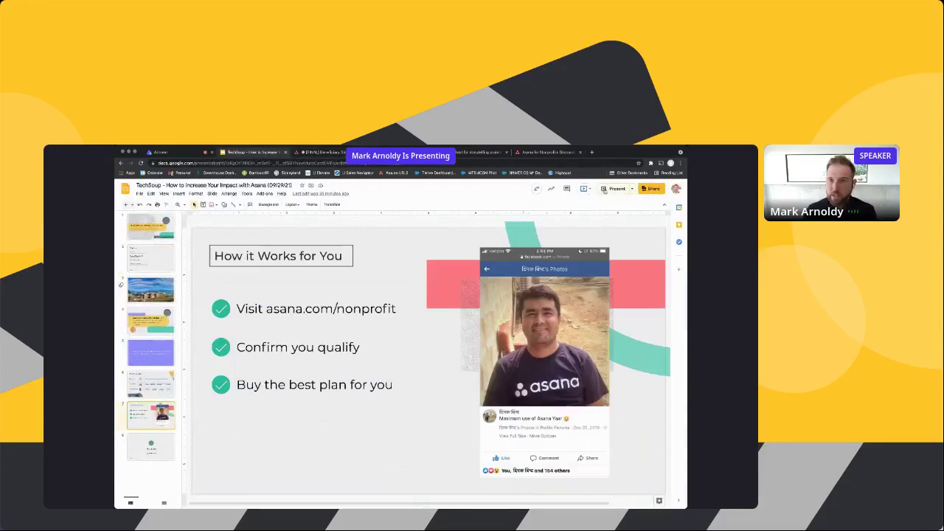
{"action": "left_click", "coordinate": [603, 190]}
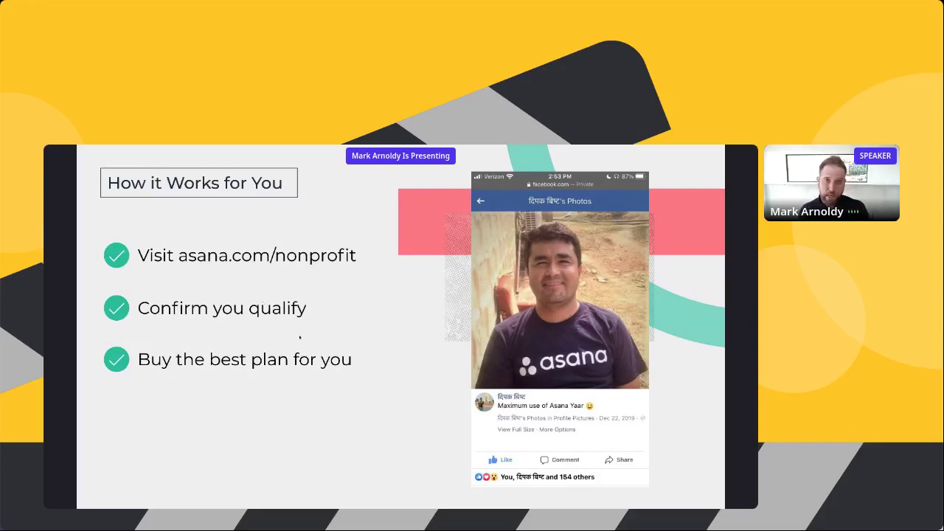
{"action": "key", "text": "Escape"}
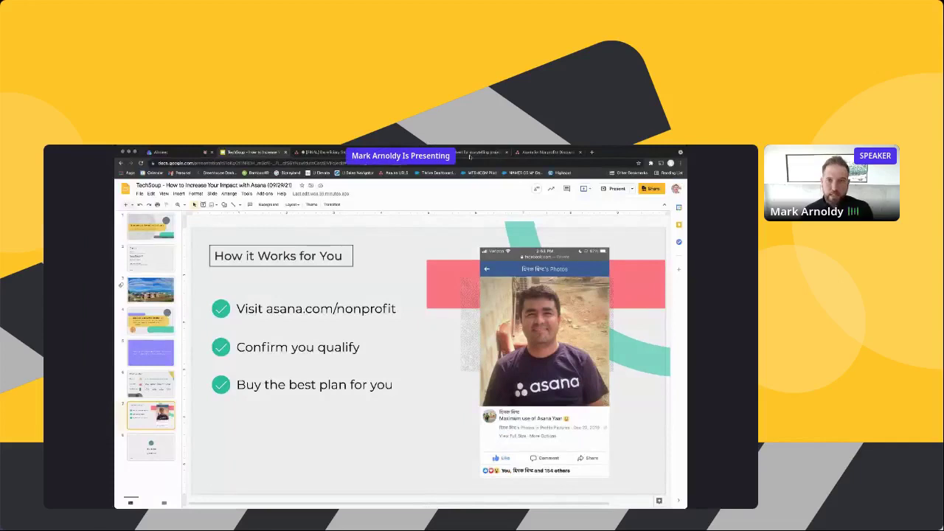
Show how to apply on Asana's nonprofit discount page and open the TechSoup offer for United States
{"action": "left_click", "coordinate": [525, 152]}
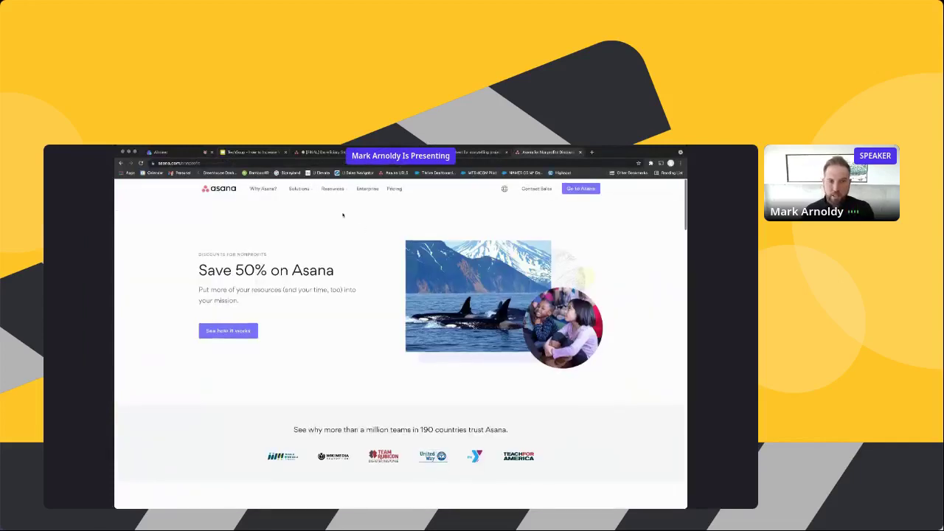
{"action": "left_click", "coordinate": [224, 329]}
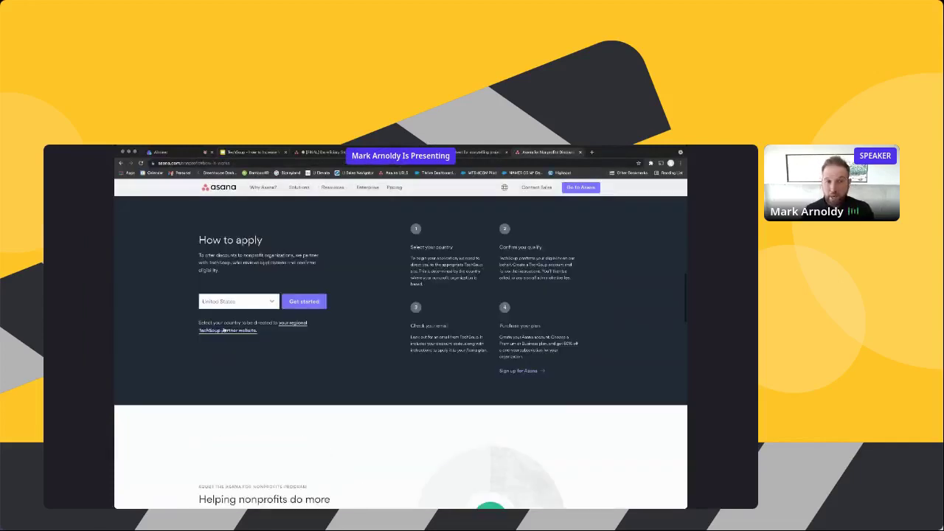
{"action": "left_click", "coordinate": [318, 301]}
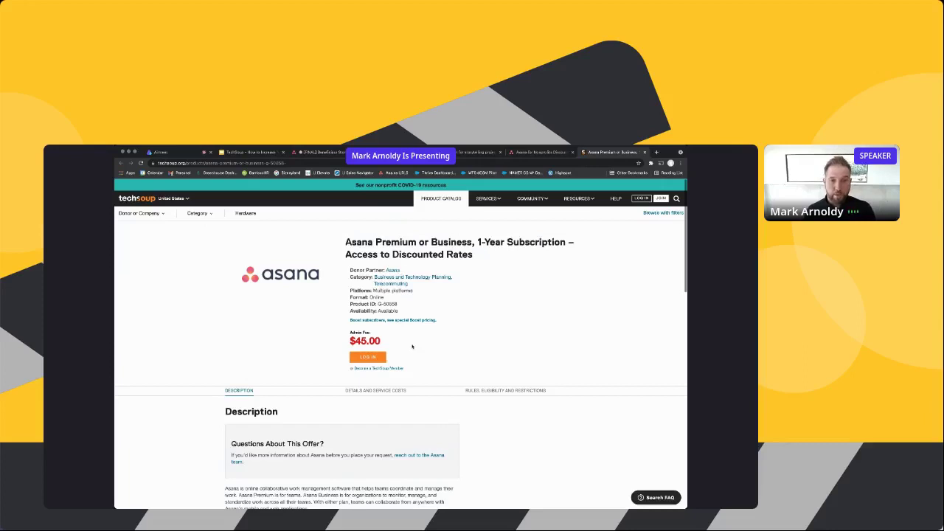
Review the TechSoup offer description, open the form for reaching out to the Asana team, and examine its introduction and questions
{"action": "scroll", "coordinate": [398, 343], "scroll_direction": "down", "scroll_amount": 2}
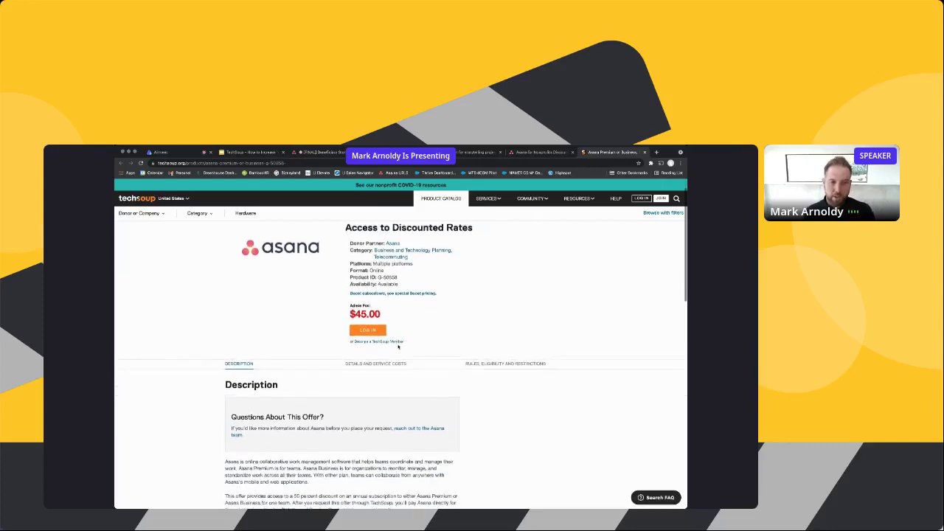
{"action": "scroll", "coordinate": [398, 346], "scroll_direction": "down", "scroll_amount": 2}
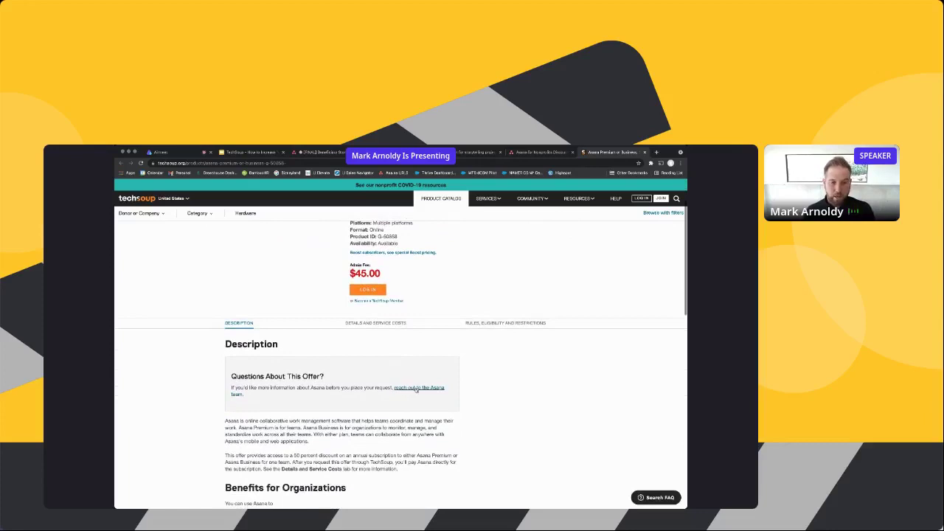
{"action": "left_click", "coordinate": [415, 390]}
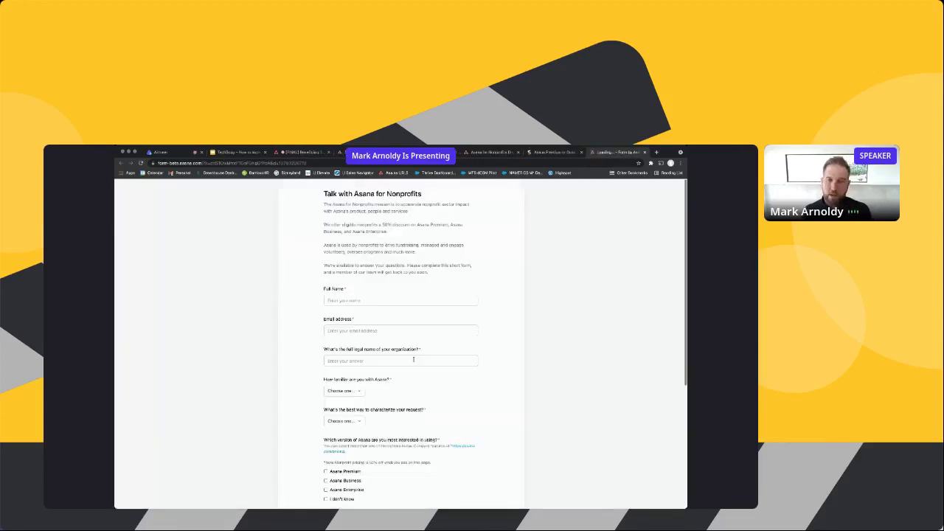
{"action": "left_click_drag", "start_coordinate": [324, 194], "coordinate": [451, 487]}
{"action": "left_click", "coordinate": [480, 281]}
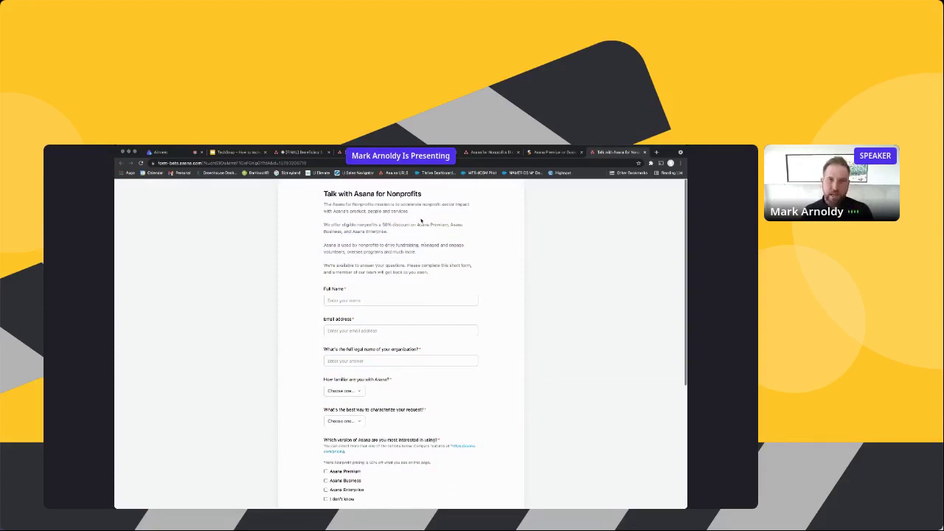
Close the contact form and return to the Google Slides deck, showing the closing "Thank you! Questions?" slide
{"action": "key", "text": "ctrl+shift+Tab"}
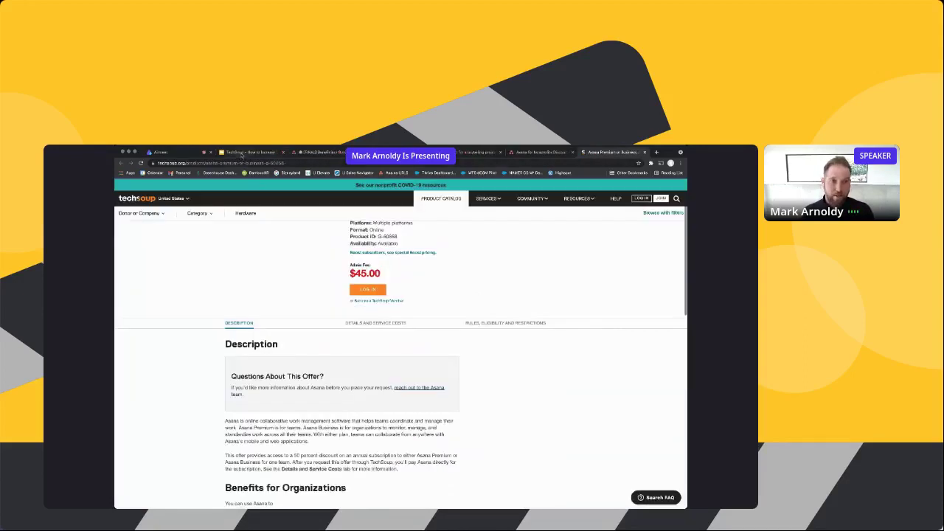
{"action": "key", "text": "super+2"}
{"action": "left_click", "coordinate": [151, 446]}
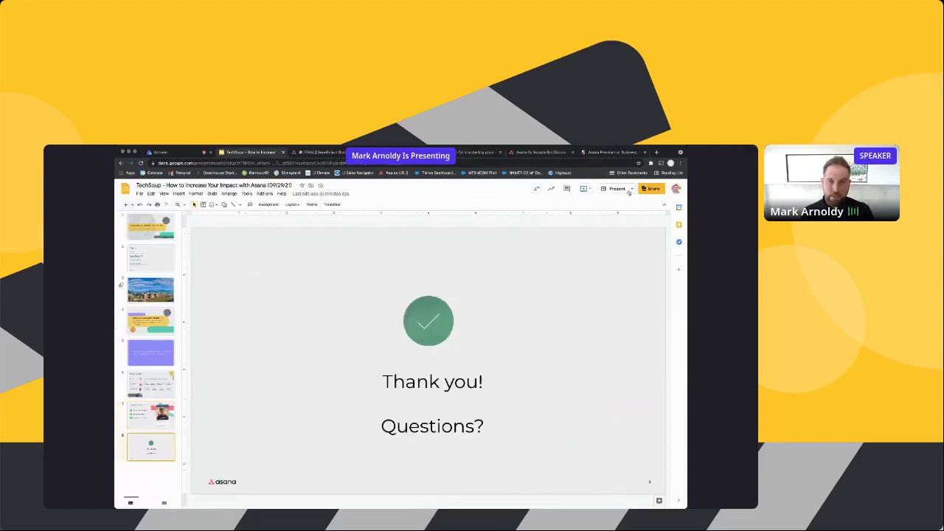